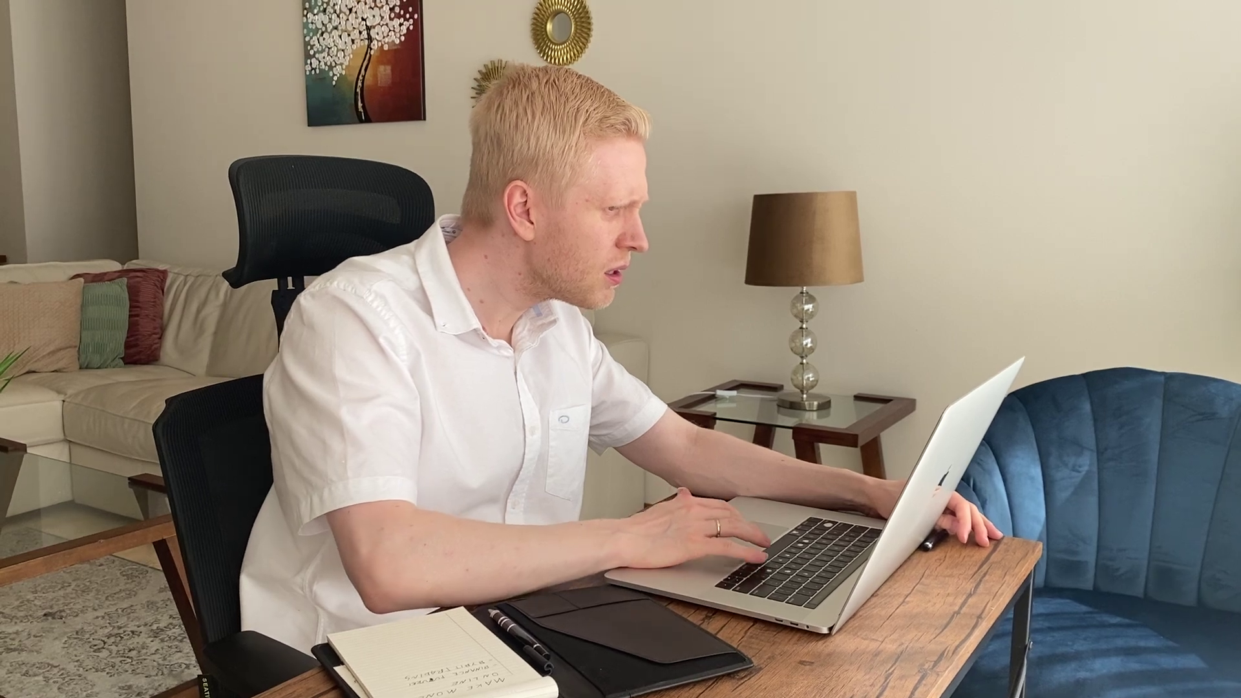
# Size and confirm a 10x cross Buy/Long market order on BTCUSDC futures.
pyautogui.moveTo(168, 378); pyautogui.dragTo(281, 376)
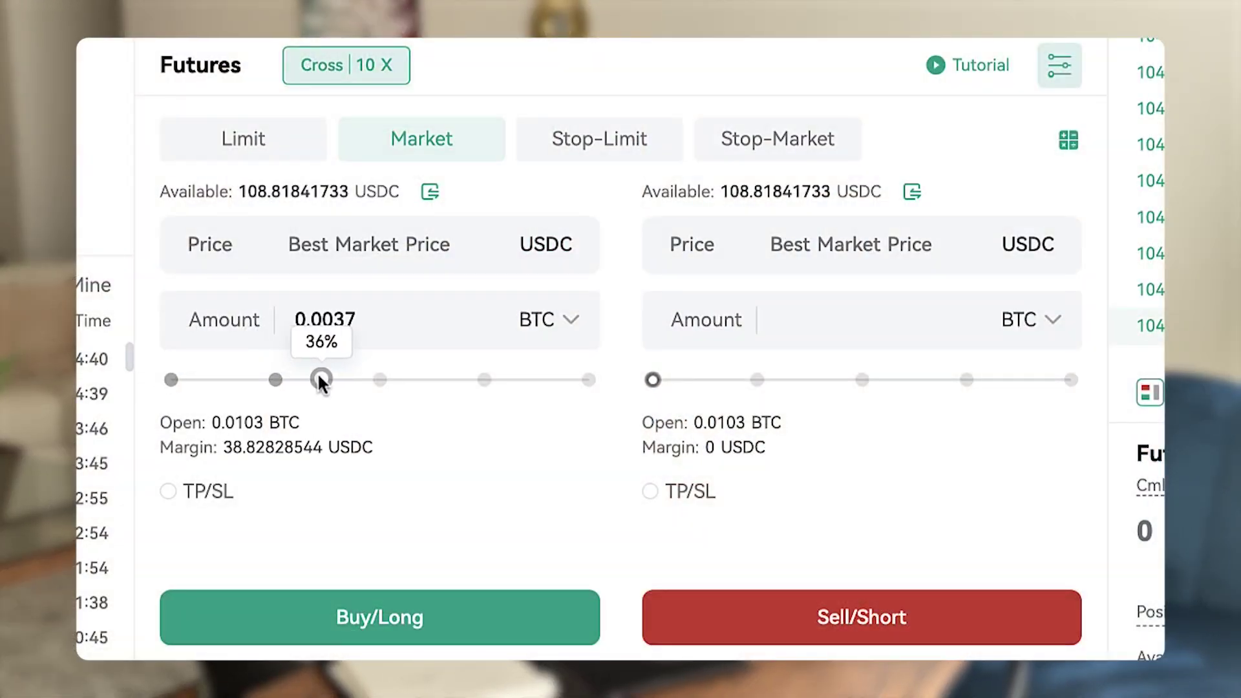
pyautogui.click(379, 618)
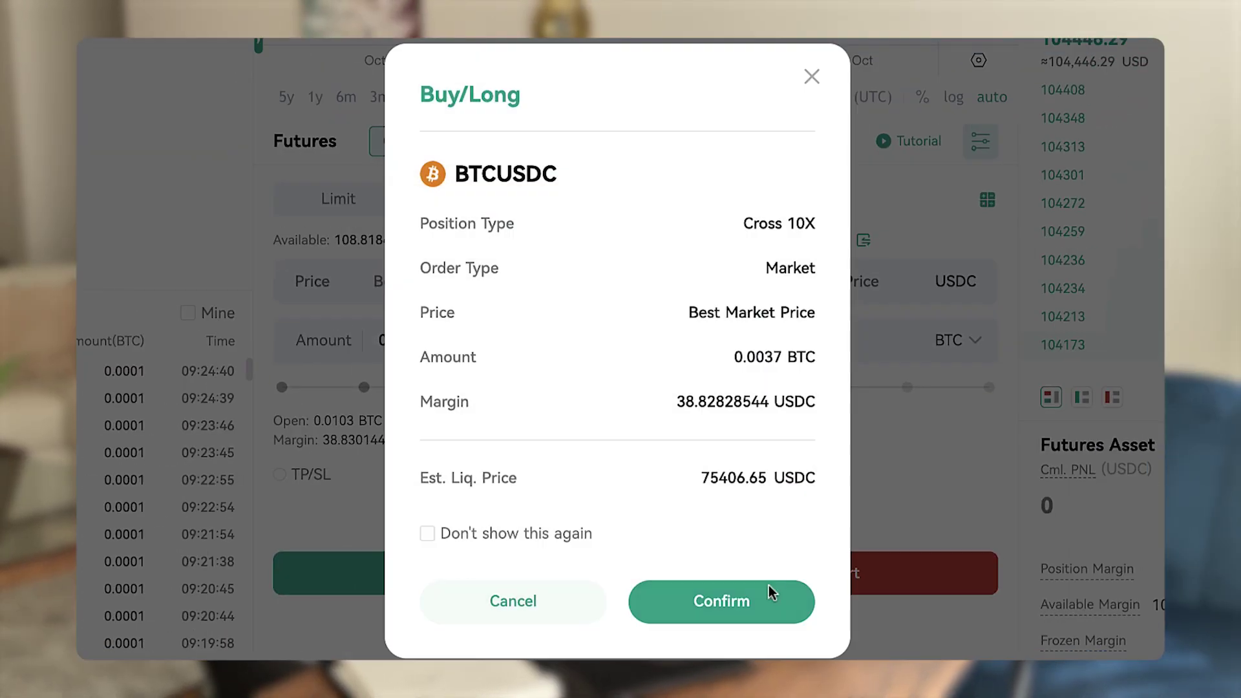
pyautogui.click(770, 592)
pyautogui.scroll(-5, 362, 397)
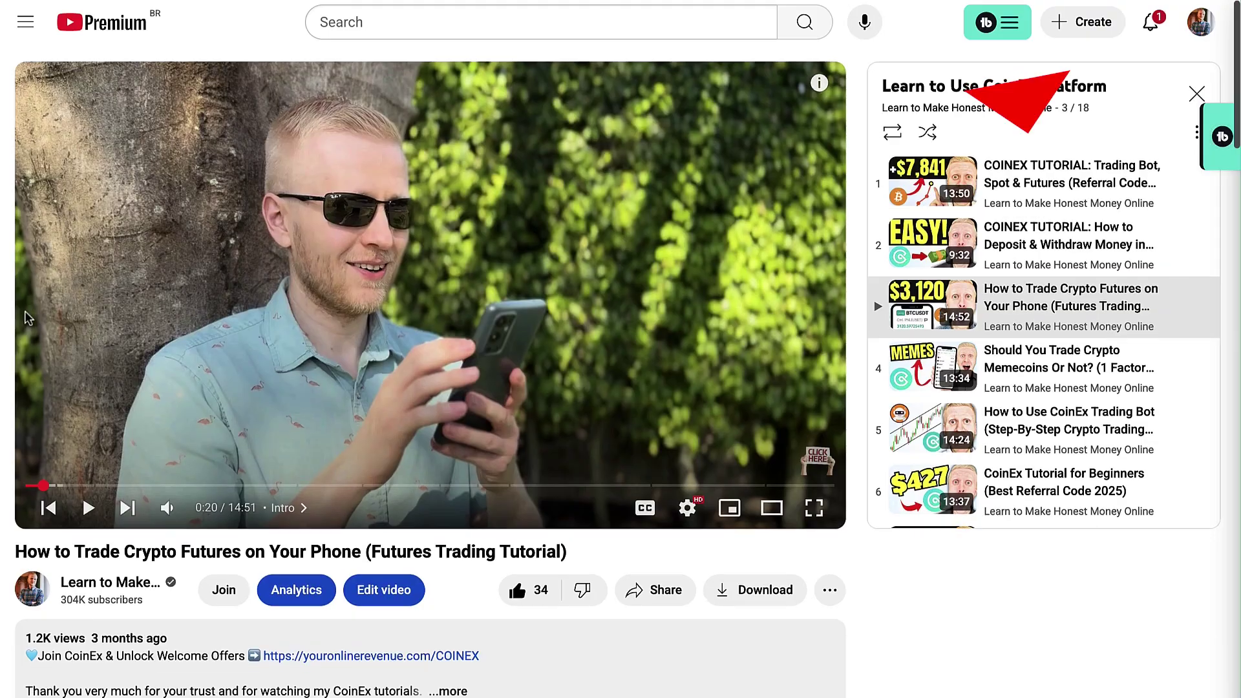
# Scroll the YouTube watch page down to the description containing the CoinEx sign-up link.
pyautogui.scroll(-5, 35, 284)
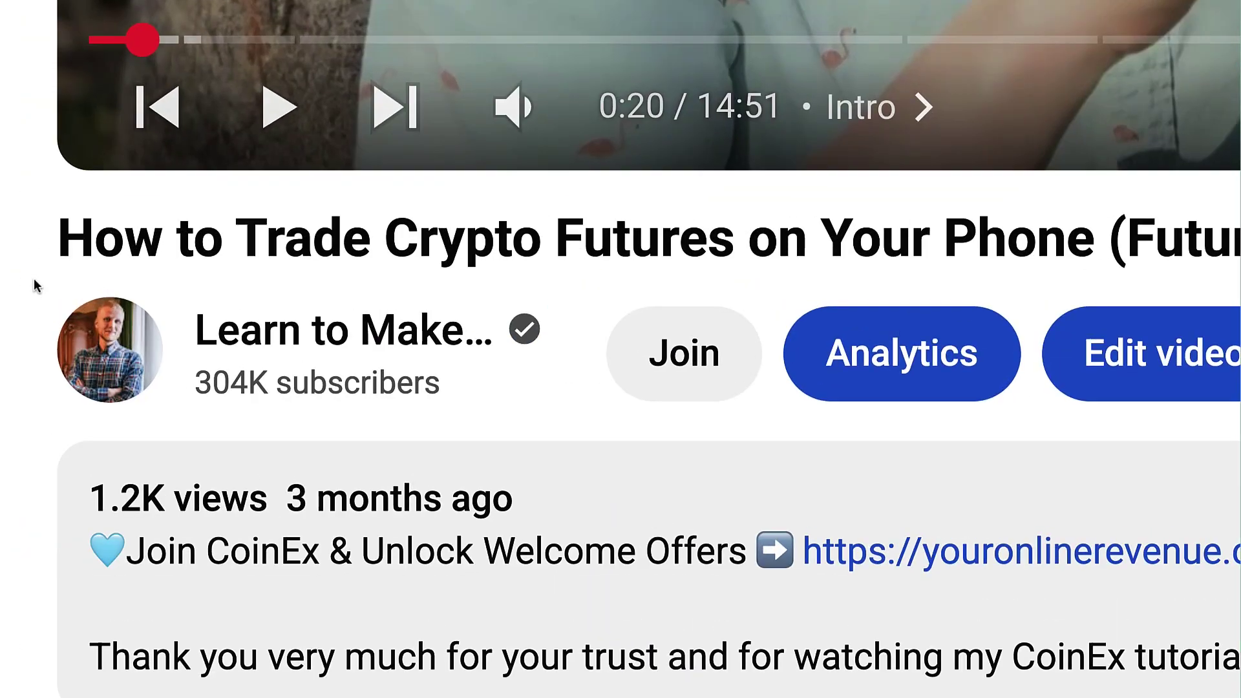
pyautogui.scroll(-1, 35, 284)
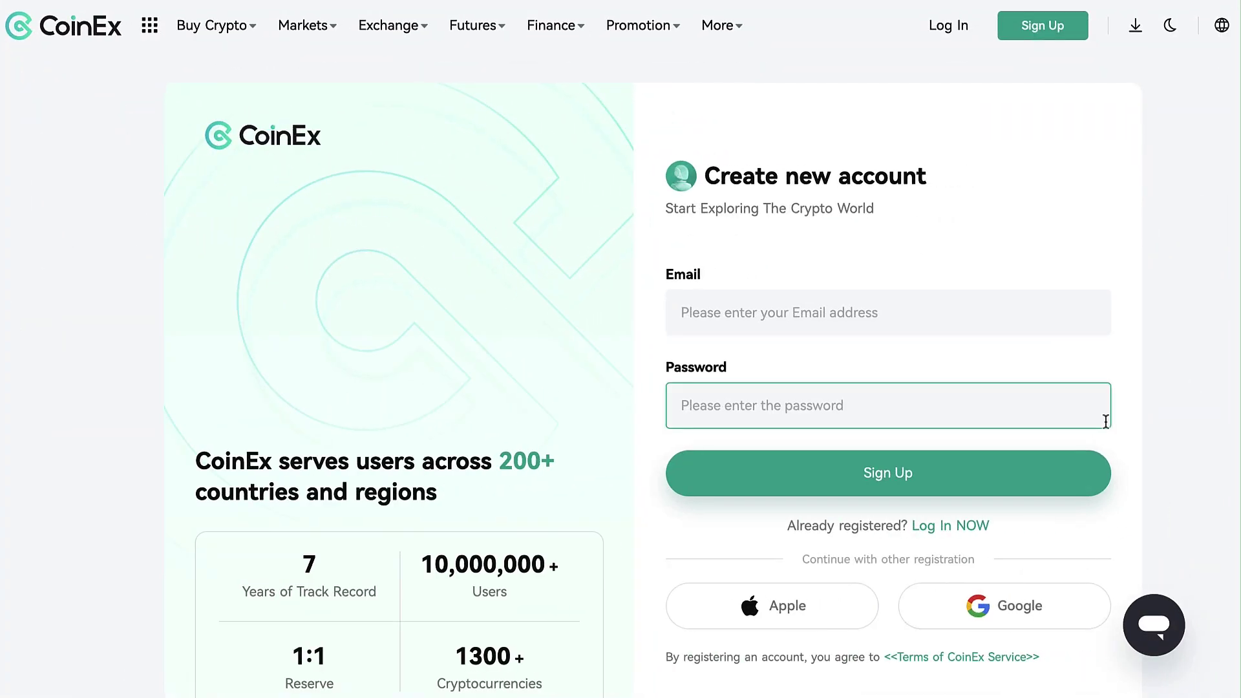
# Bring up the CoinEx Create new account form with the cursor in its Email field.
pyautogui.scroll(-2, 813, 253)
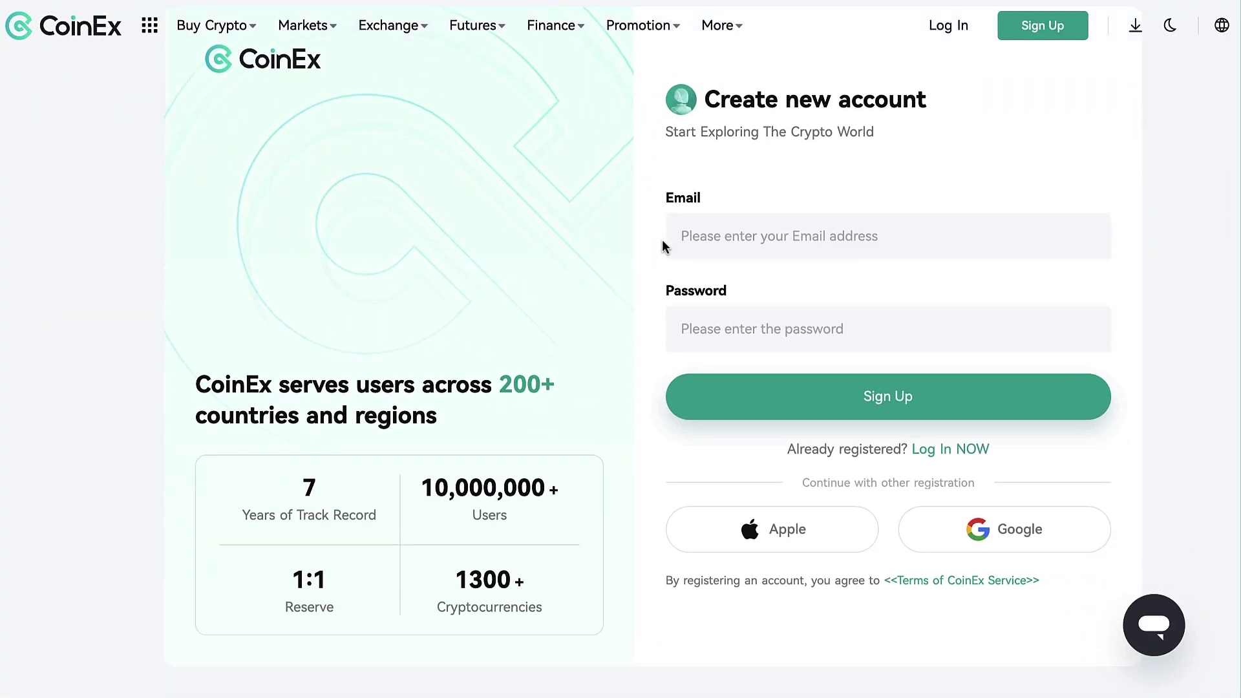
pyautogui.moveTo(546, 560); pyautogui.dragTo(214, 335)
pyautogui.click(214, 335)
pyautogui.scroll(2, 640, 347)
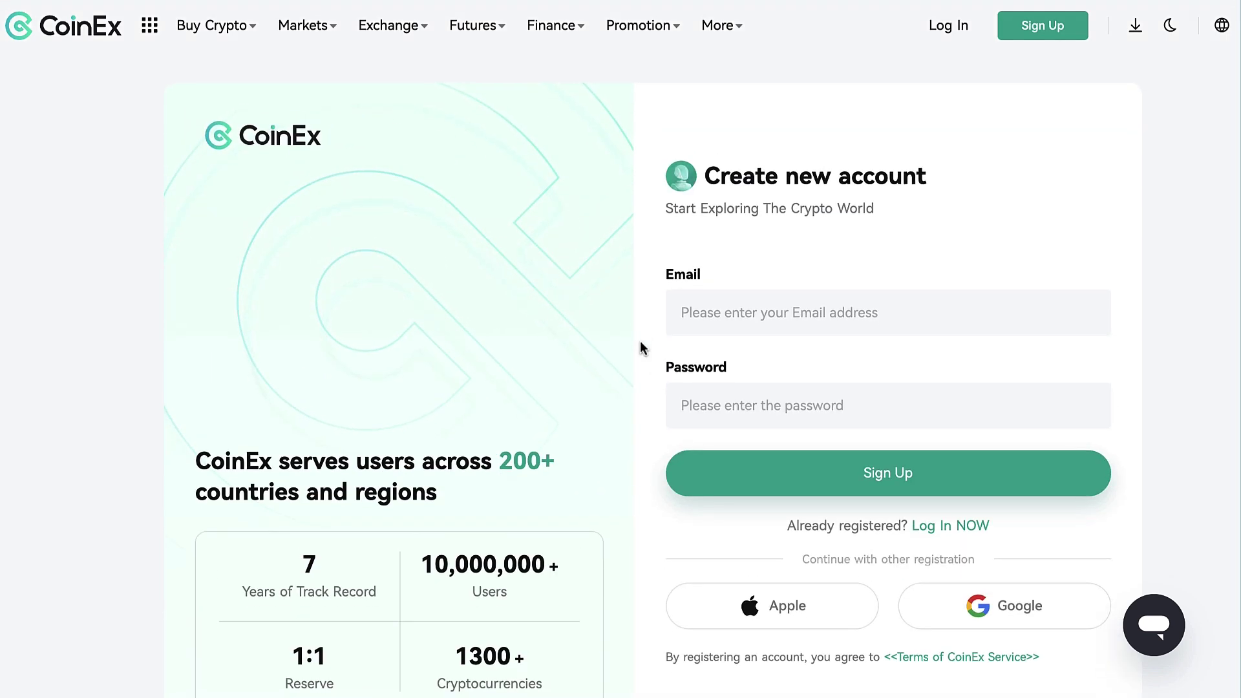
pyautogui.click(756, 319)
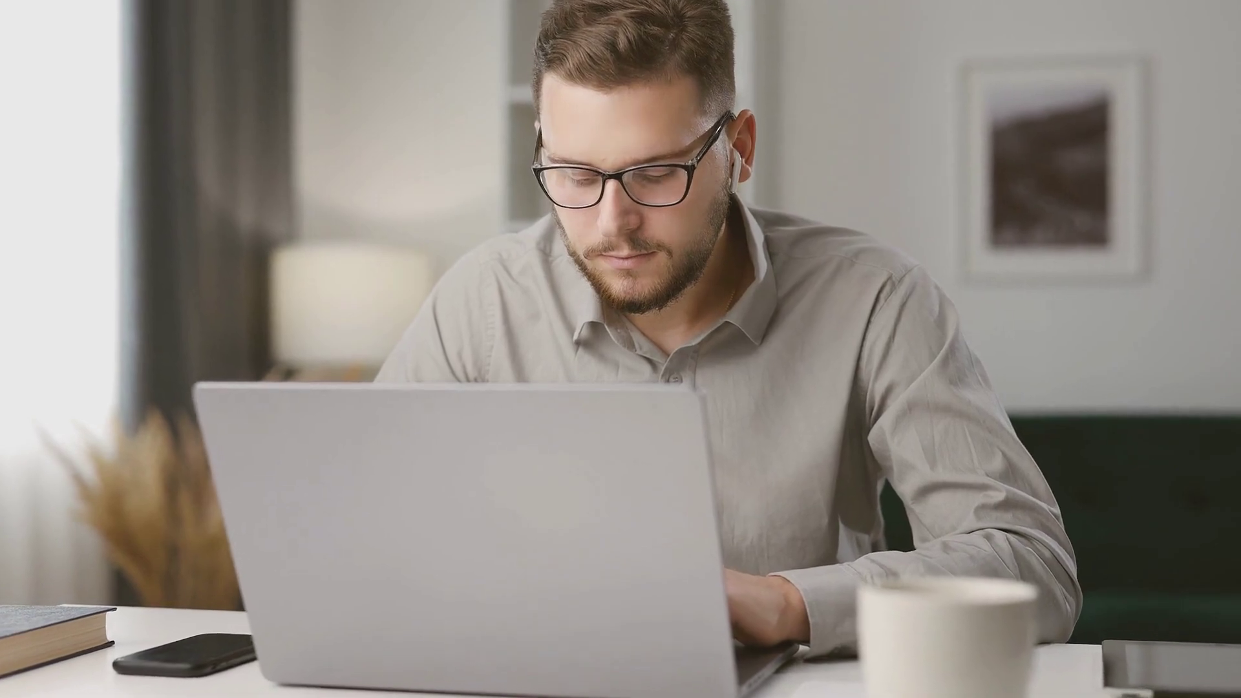
# Open Buy Crypto's Third-party Trading page and check the fiat list, keeping USD.
pyautogui.moveTo(494, 78)
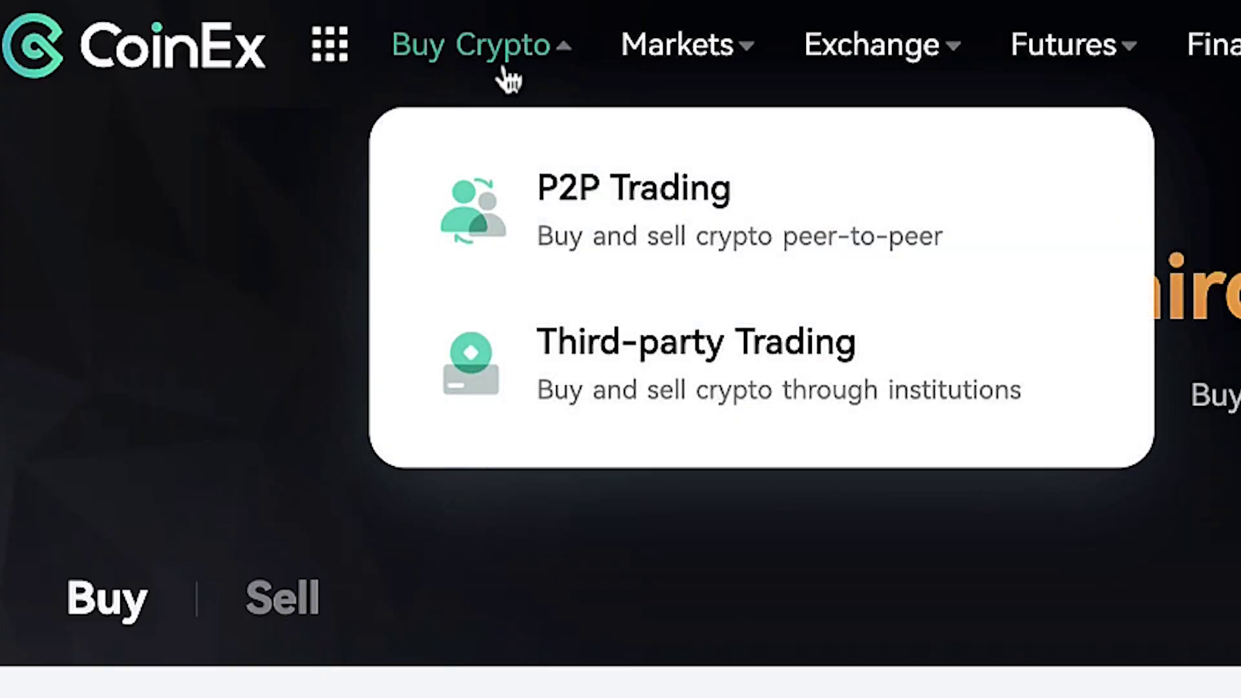
pyautogui.click(696, 353)
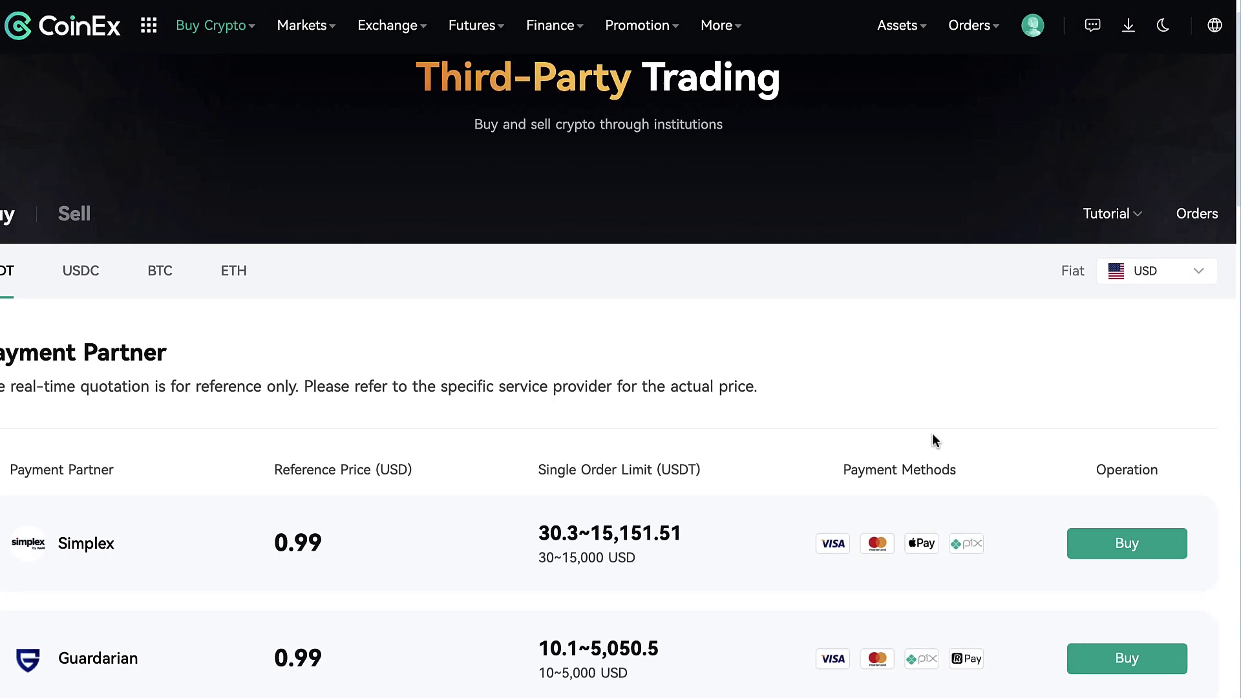
pyautogui.click(1145, 275)
pyautogui.scroll(-15, 1128, 353)
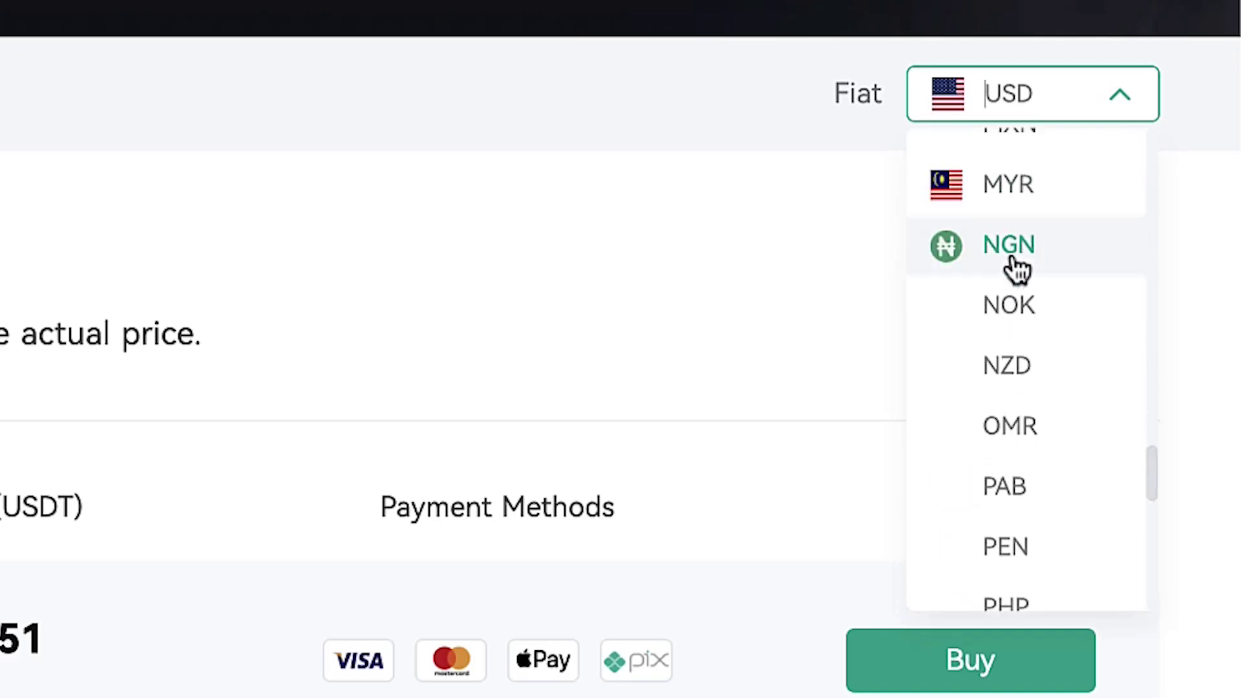
pyautogui.click(339, 263)
# Review the USD Payment Partner table, including Simplex and Guardarian.
pyautogui.scroll(-5, 235, 409)
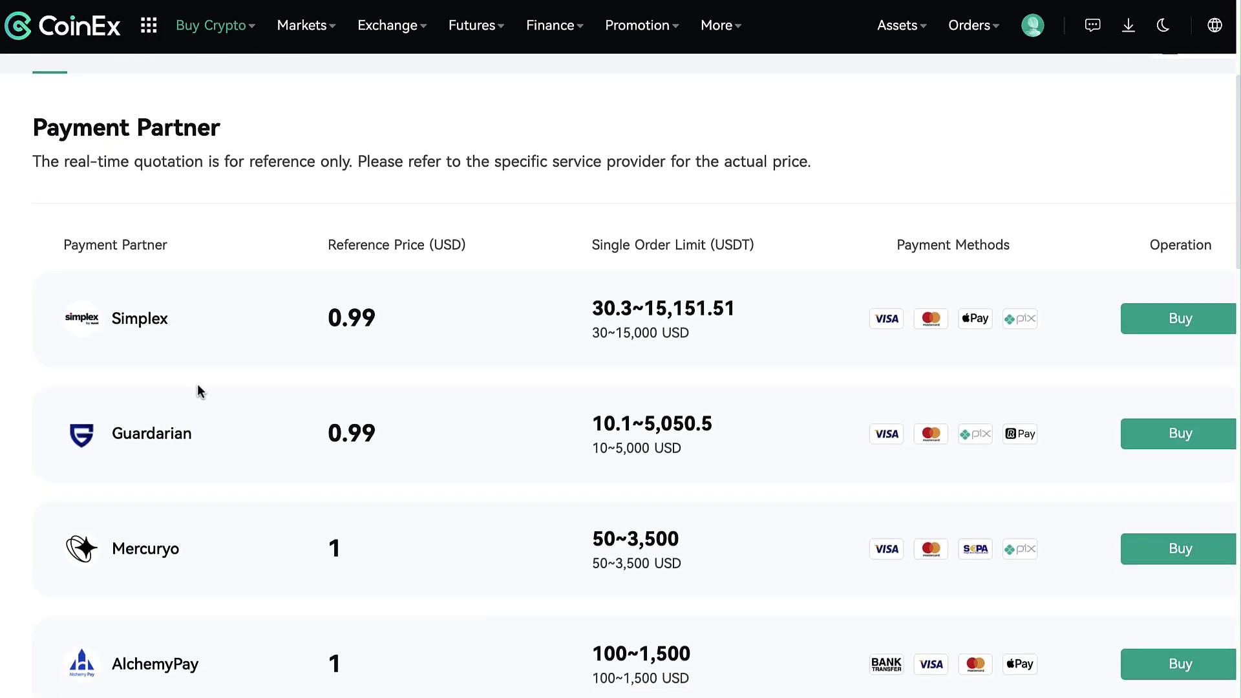
pyautogui.scroll(-2, 113, 394)
pyautogui.scroll(2, 638, 327)
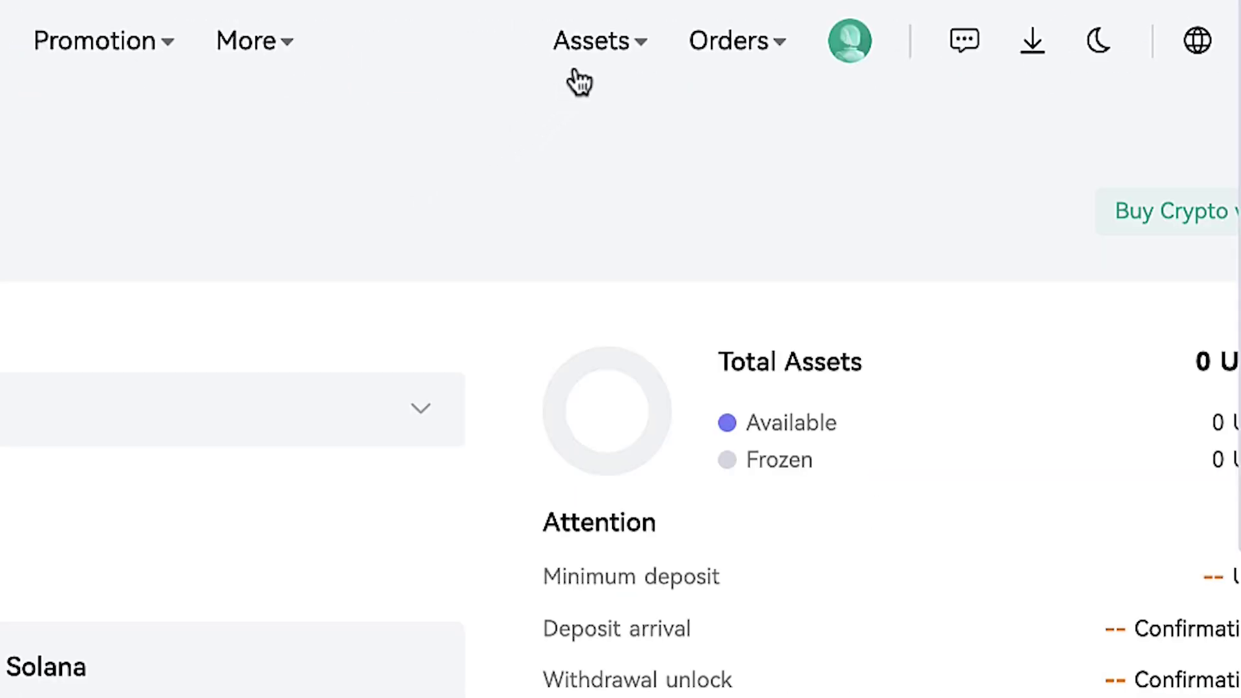
# Open the Spot Deposit page with USDC as the coin on the Solana network.
pyautogui.moveTo(650, 52)
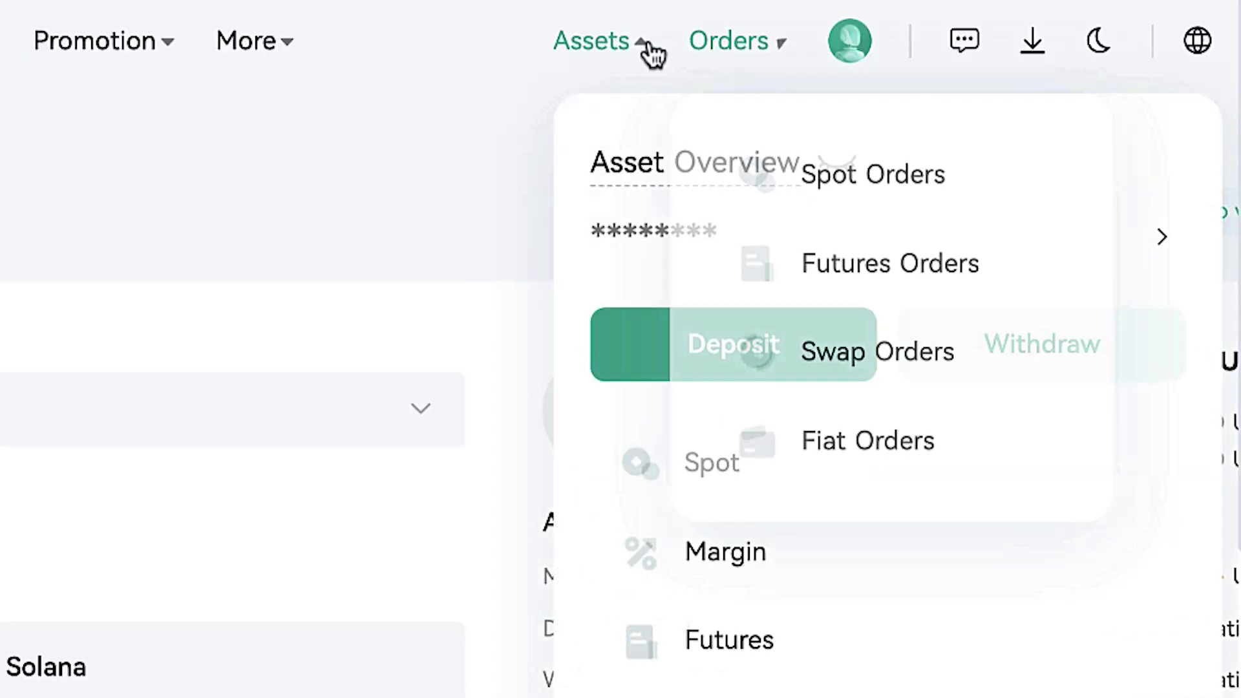
pyautogui.click(679, 353)
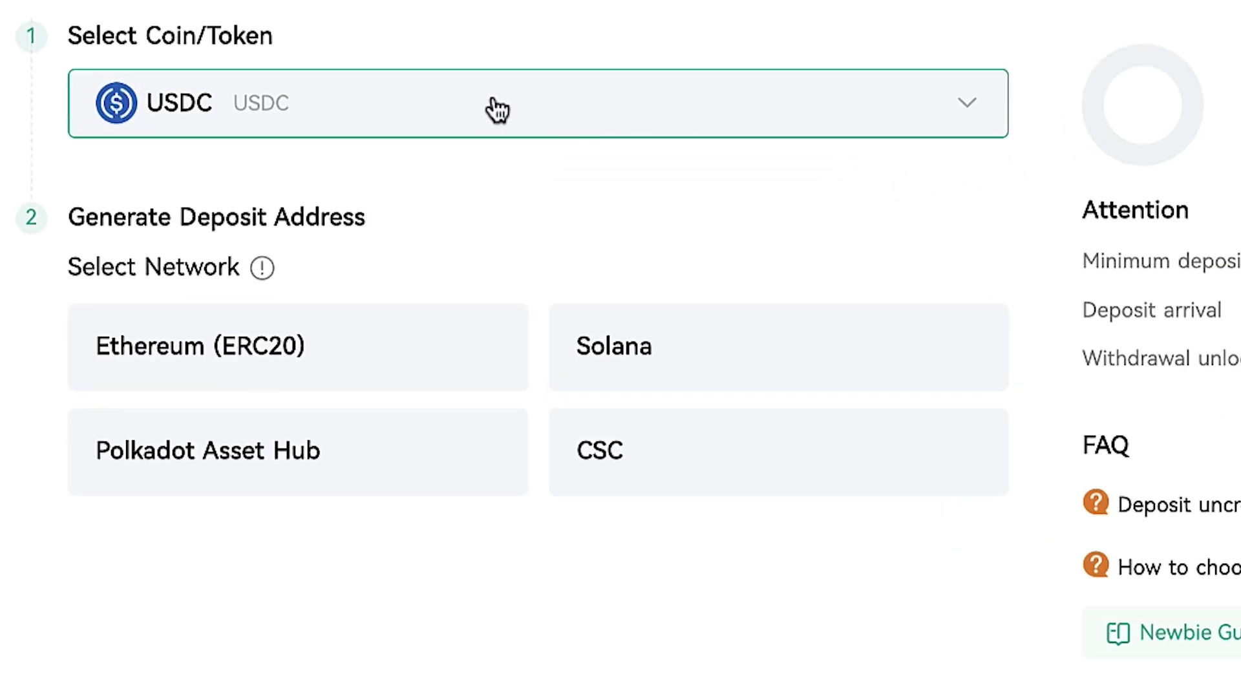
pyautogui.click(967, 116)
pyautogui.scroll(-15, 498, 351)
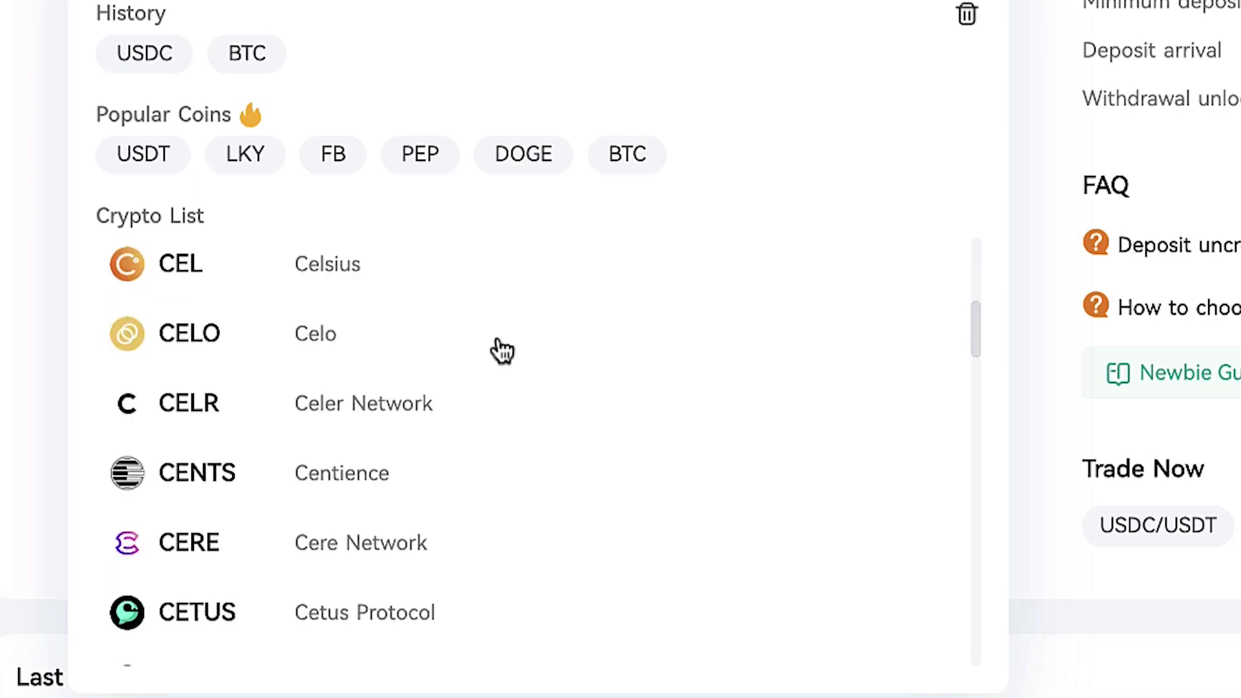
pyautogui.scroll(-15, 496, 352)
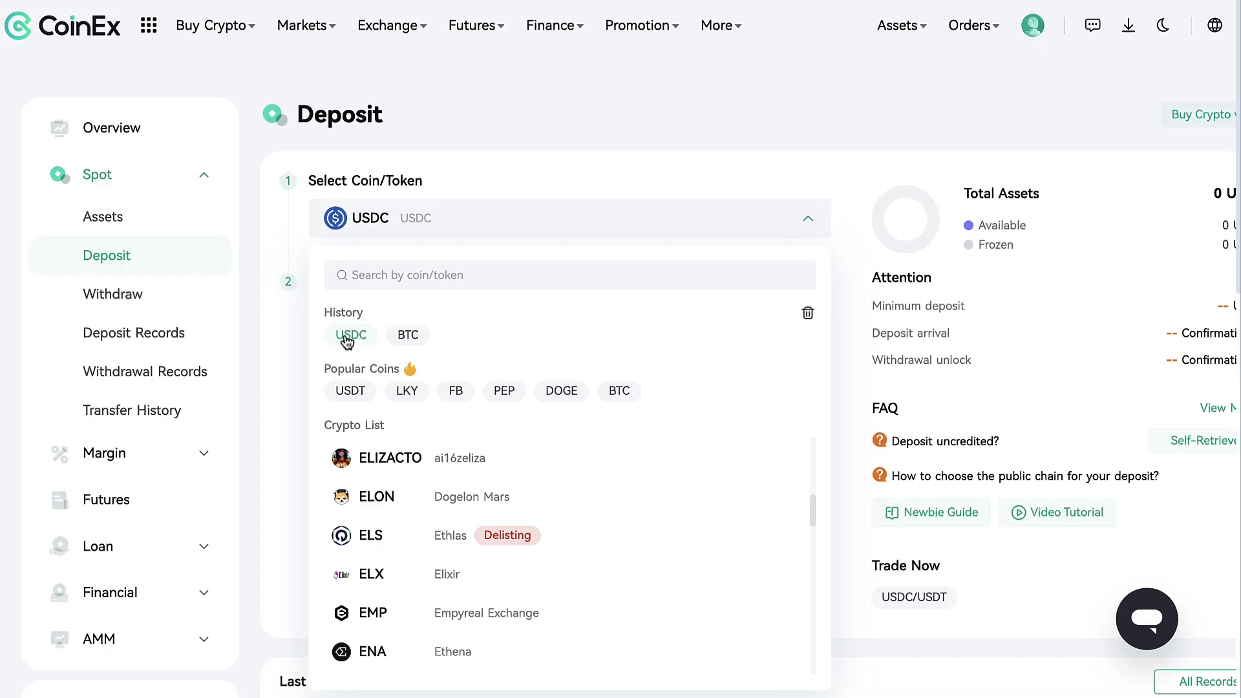
pyautogui.click(347, 336)
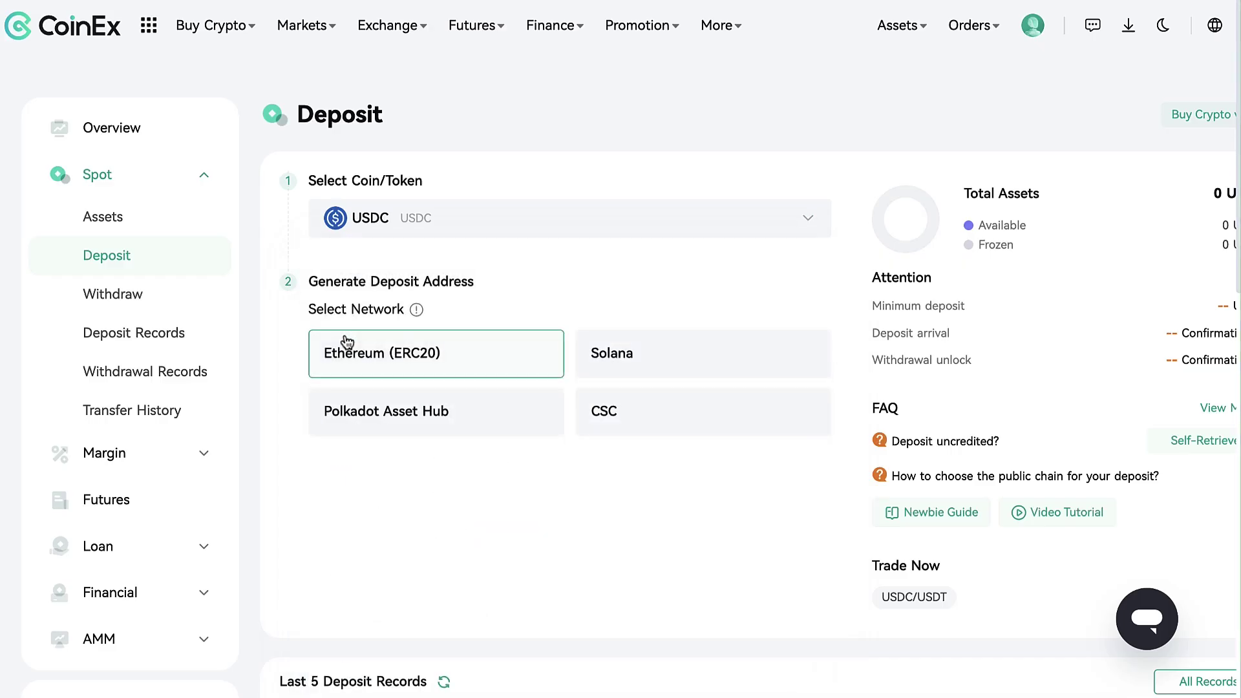
pyautogui.click(610, 363)
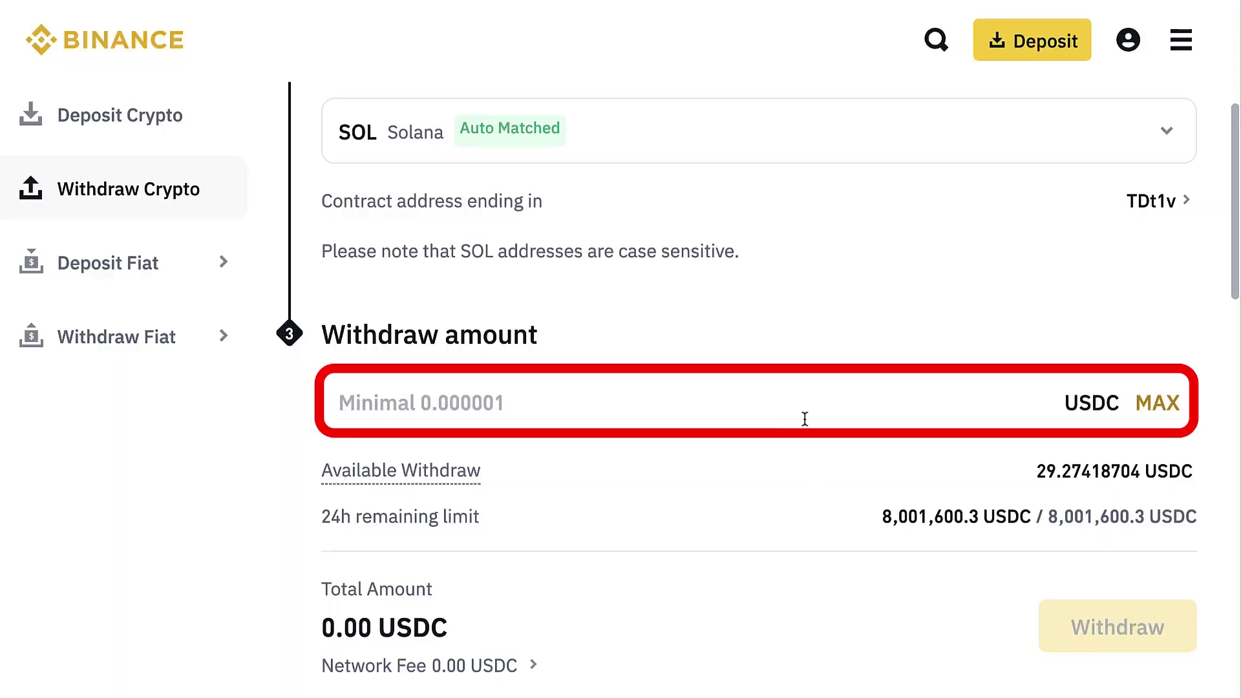
# Fill the Binance USDC withdrawal over Solana with the MAX available amount.
pyautogui.click(1171, 402)
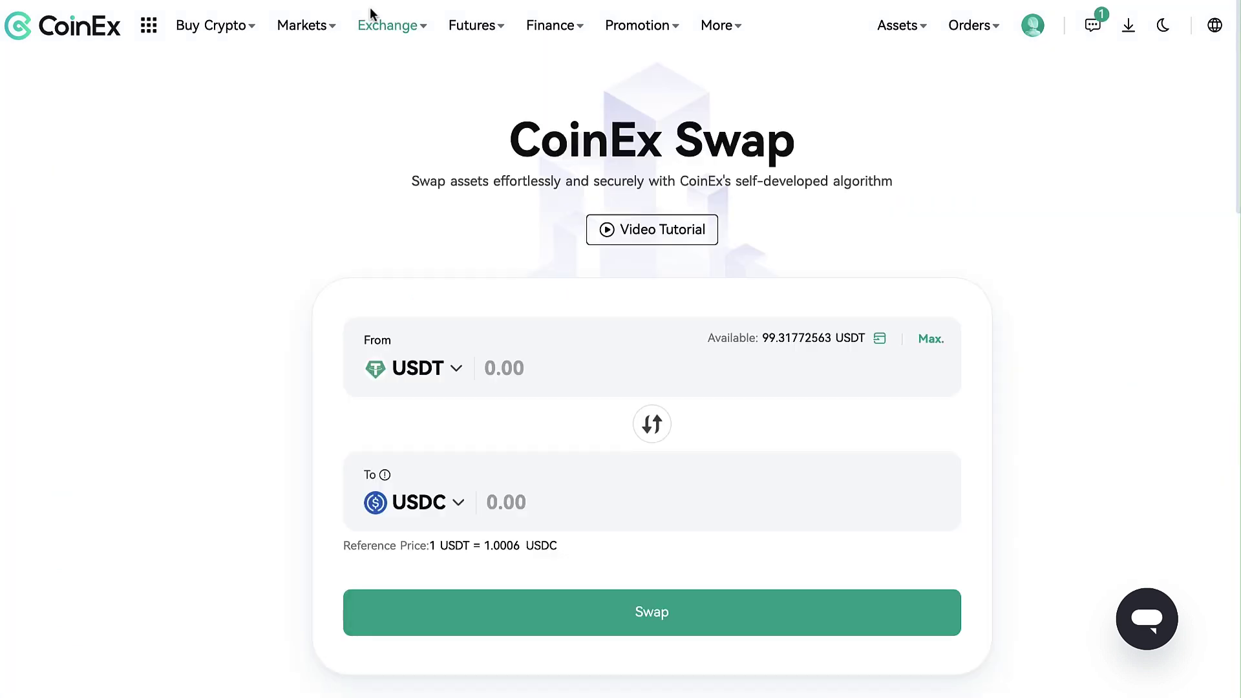
# Set up the Swap page to convert from USDT to USDC.
pyautogui.moveTo(375, 26)
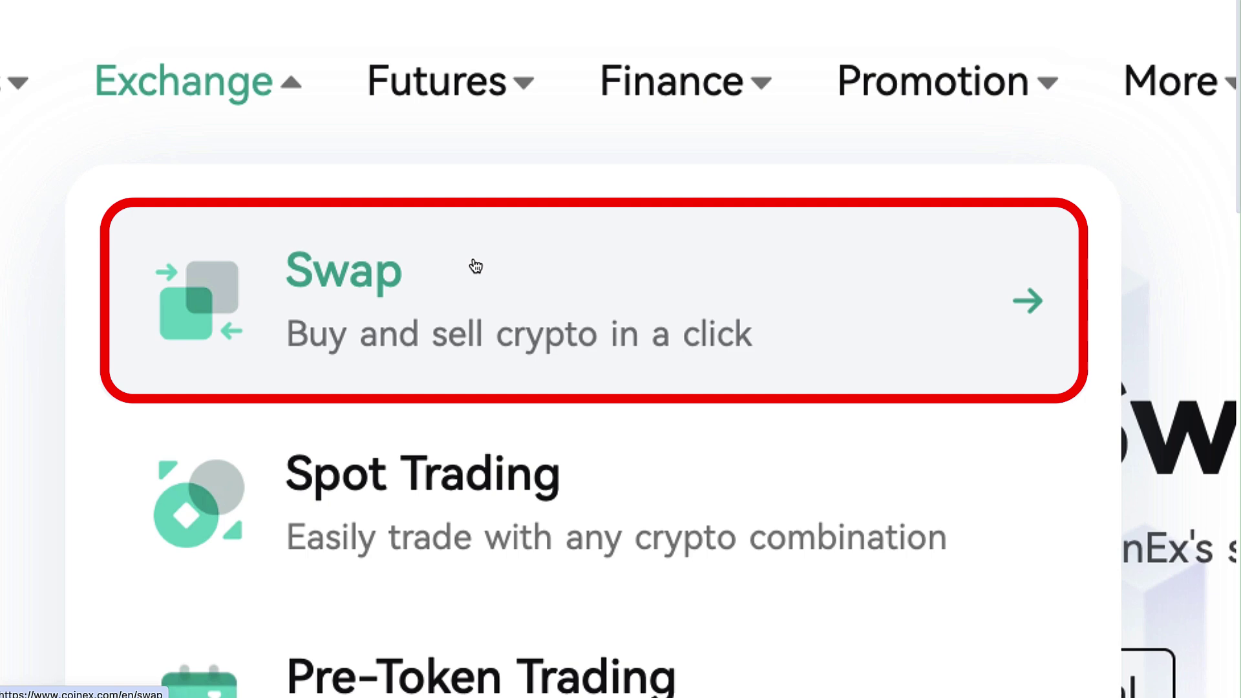
pyautogui.click(438, 380)
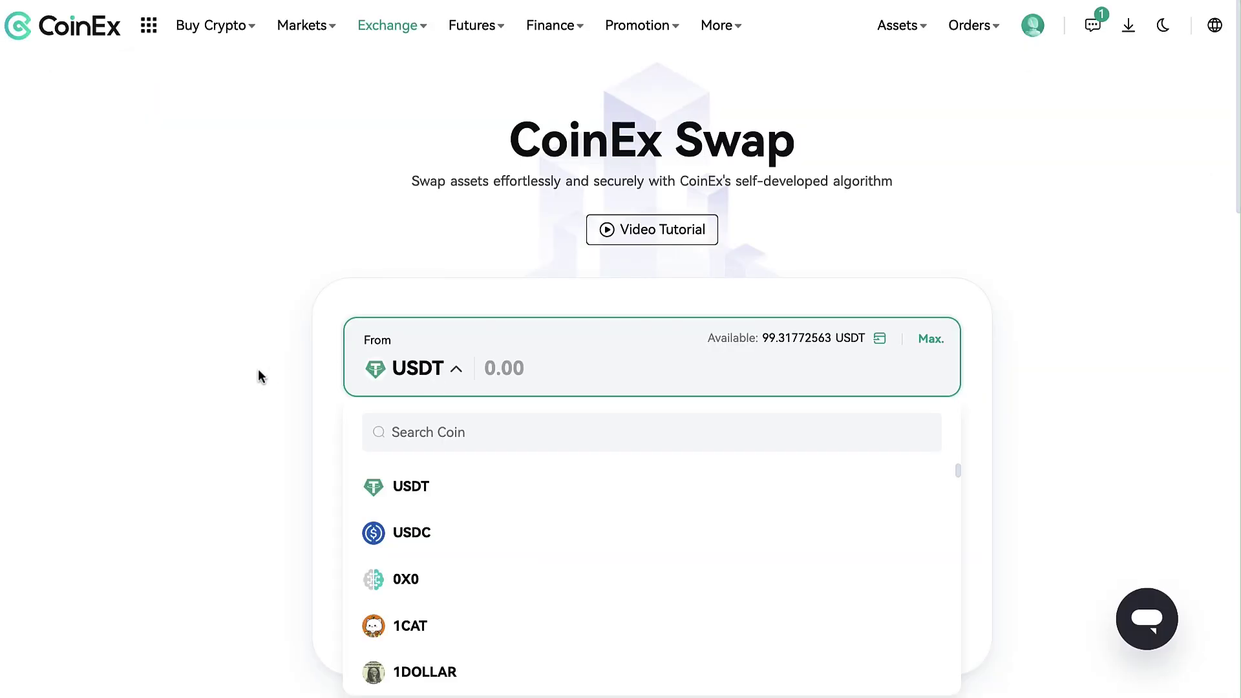
pyautogui.click(258, 370)
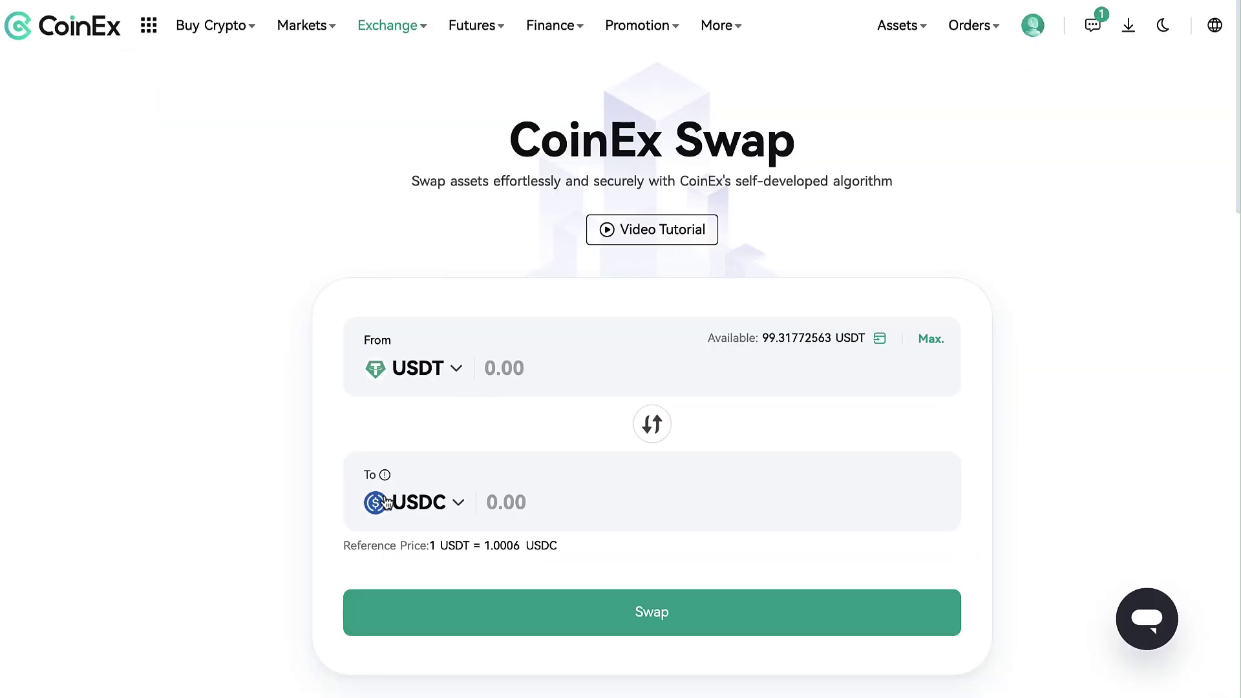
pyautogui.click(388, 503)
pyautogui.click(307, 456)
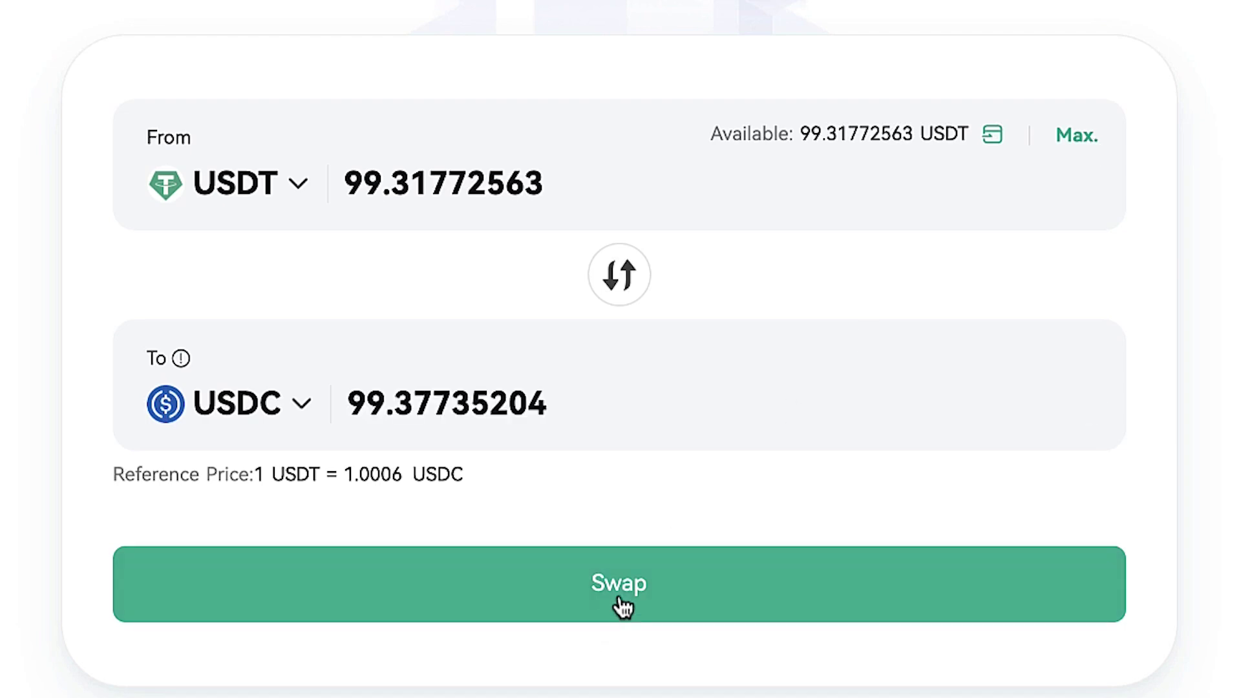
# Swap the full 99.3177 USDT for 99.27789043 USDC and confirm.
pyautogui.click(623, 607)
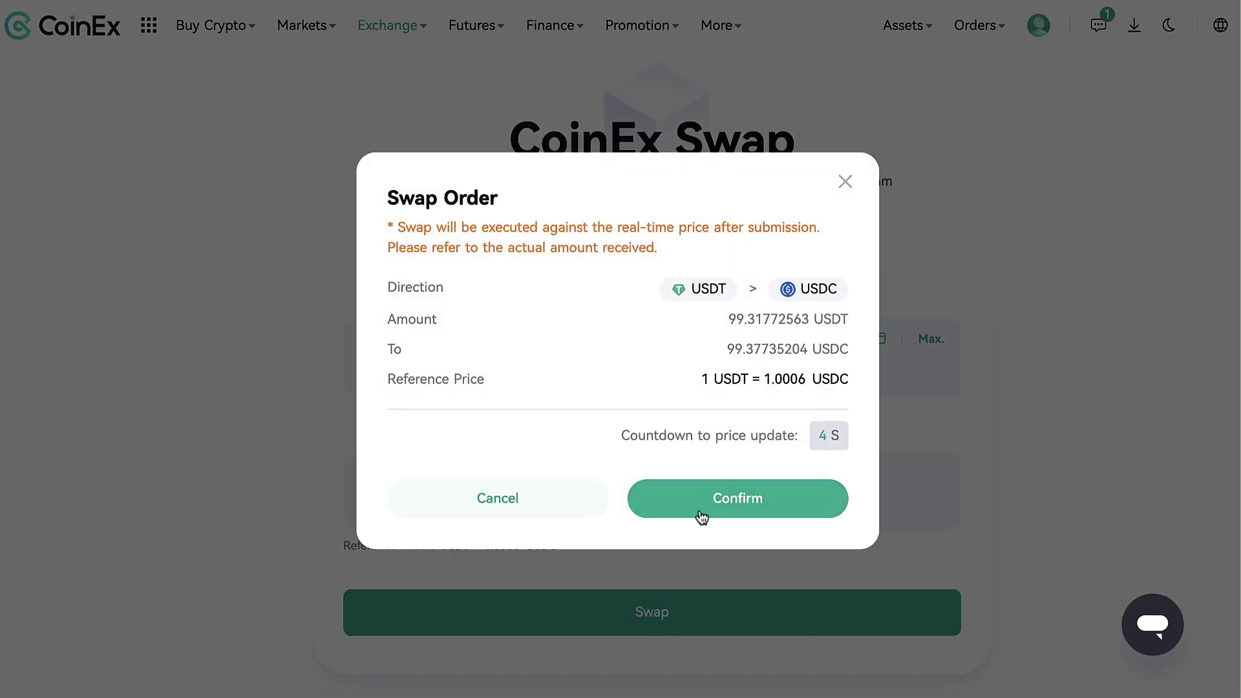
pyautogui.click(699, 510)
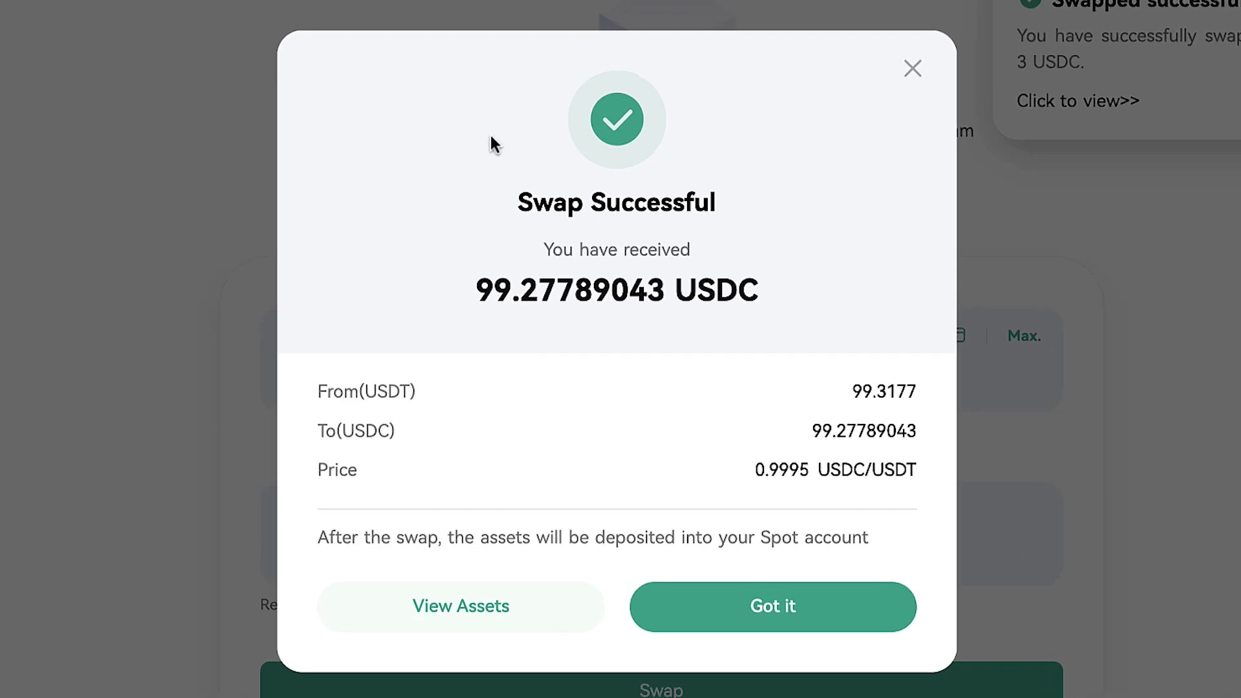
pyautogui.moveTo(491, 145); pyautogui.dragTo(847, 493)
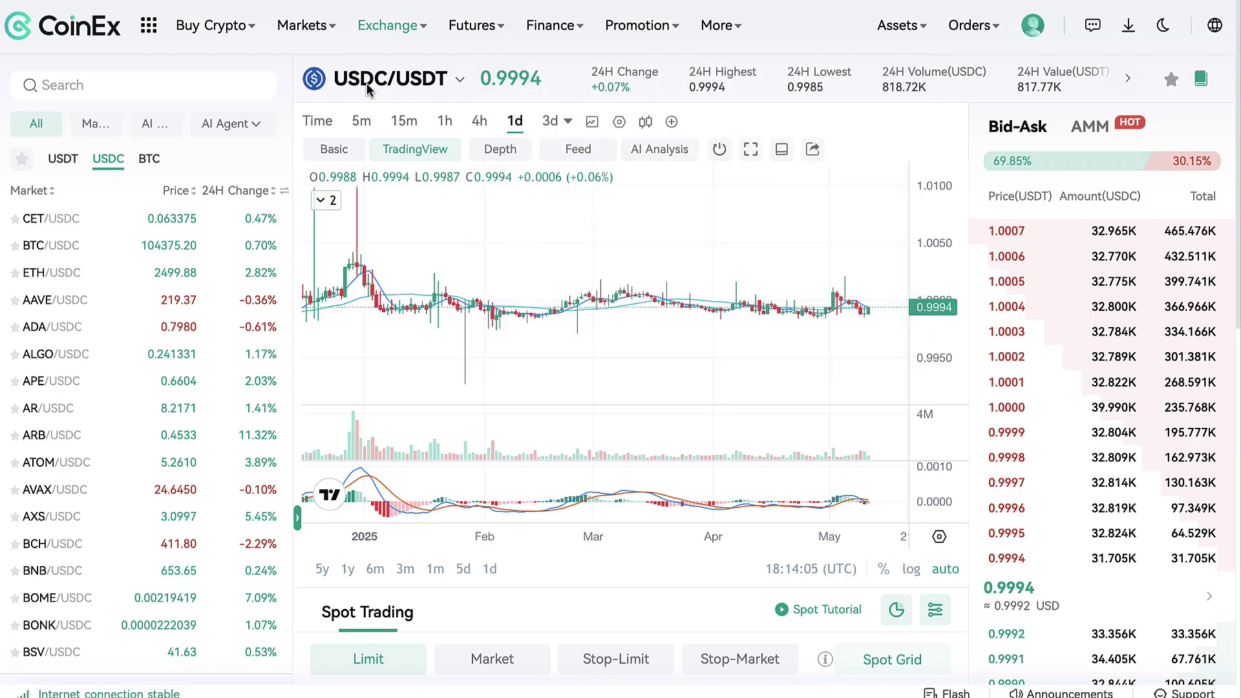
# Open BTC/USDC from the USDC spot markets, star it, and show the favourites list.
pyautogui.moveTo(386, 29)
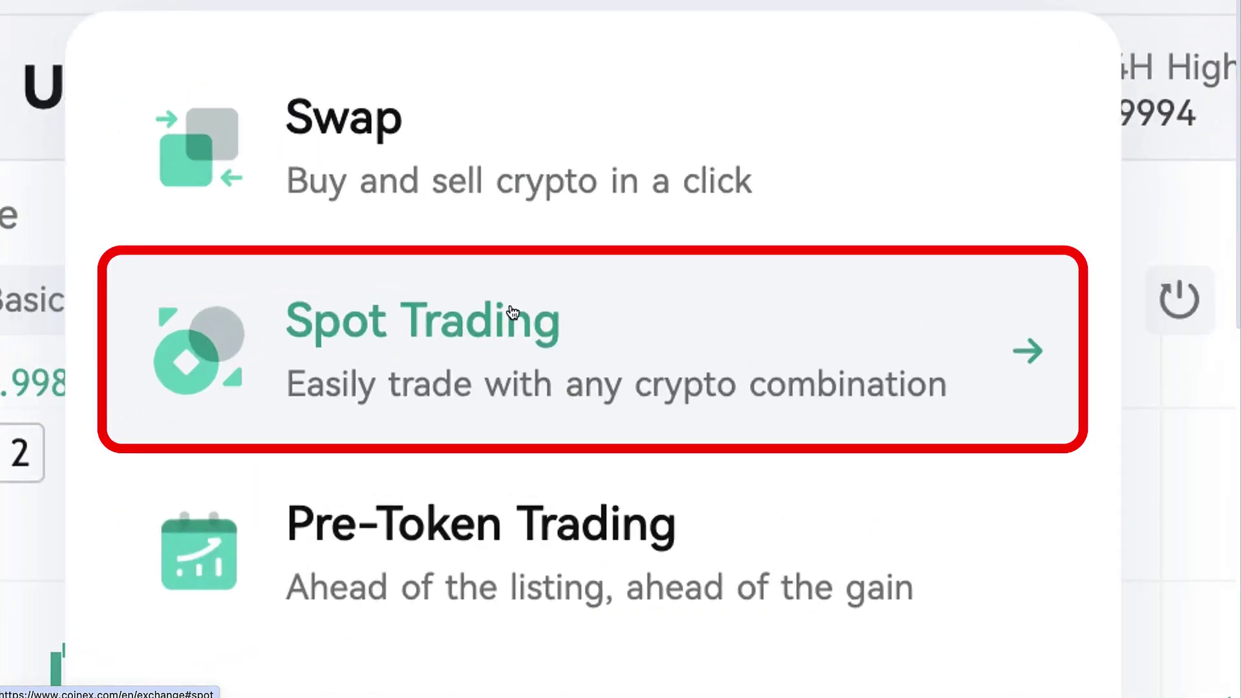
pyautogui.click(451, 313)
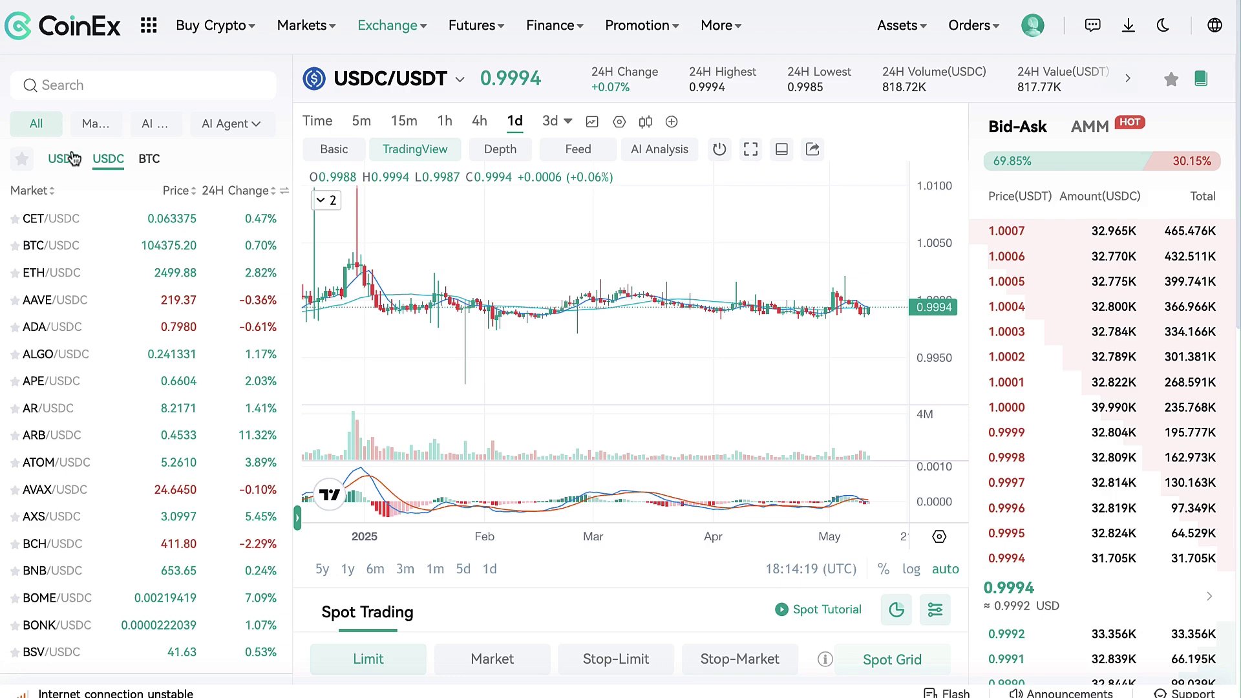
pyautogui.click(63, 158)
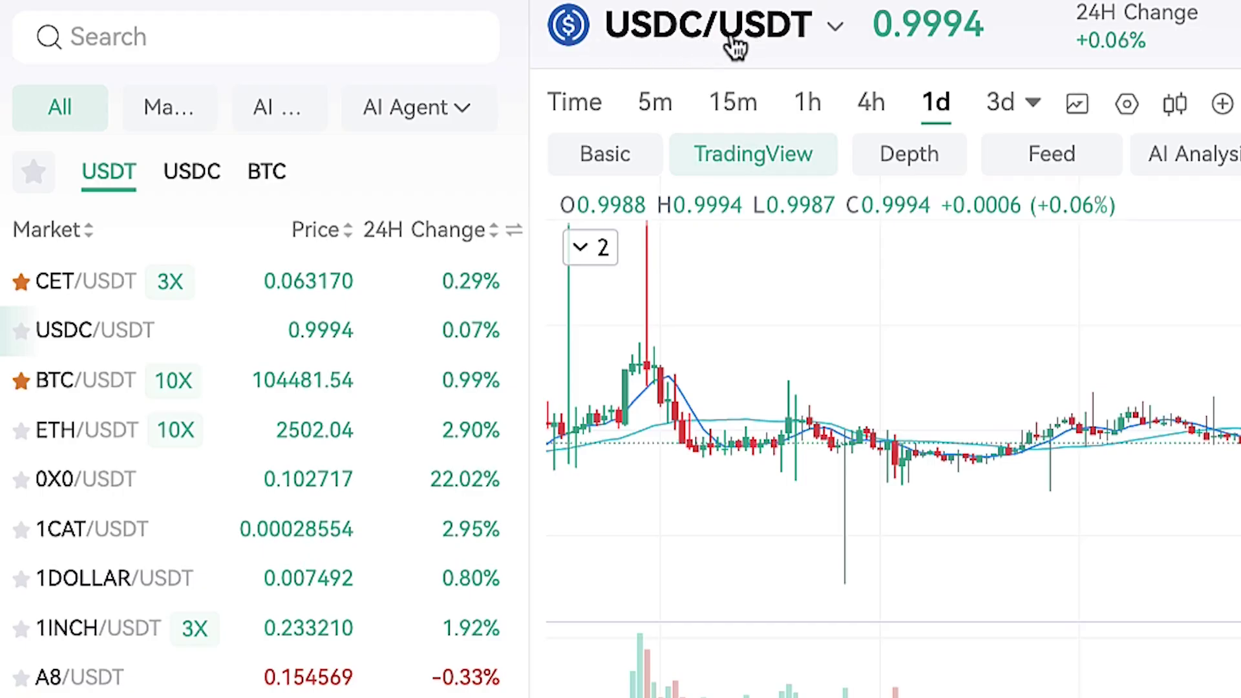
pyautogui.click(211, 175)
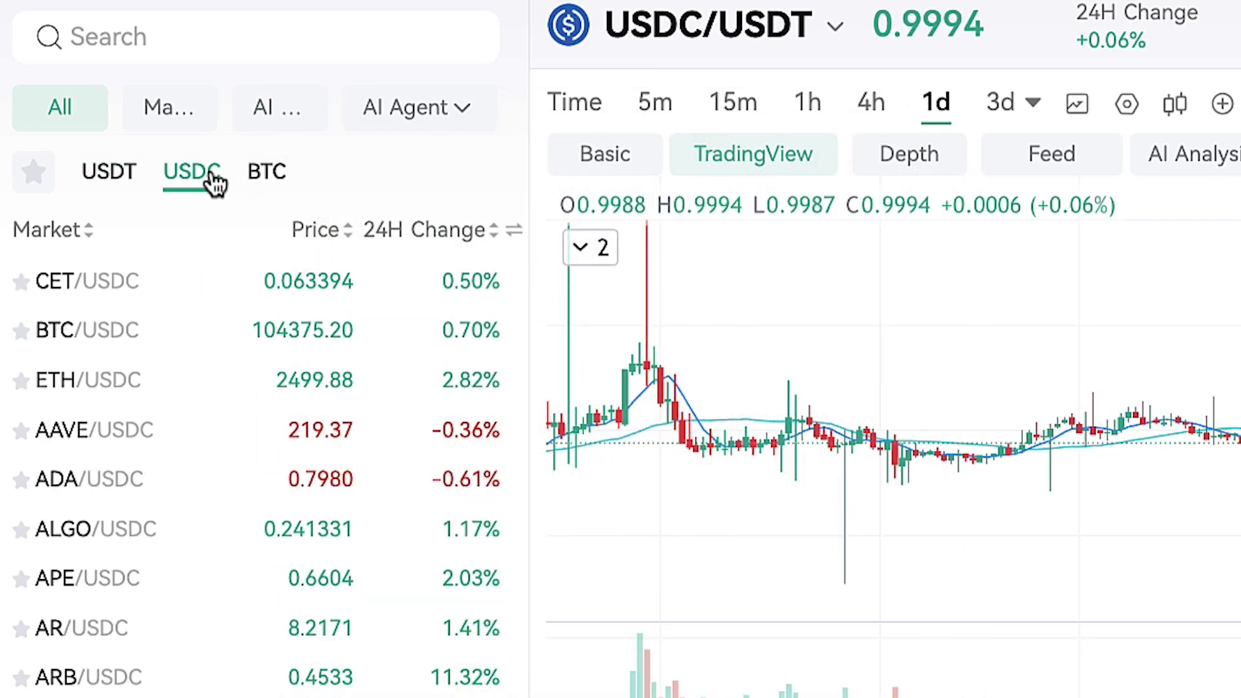
pyautogui.click(184, 339)
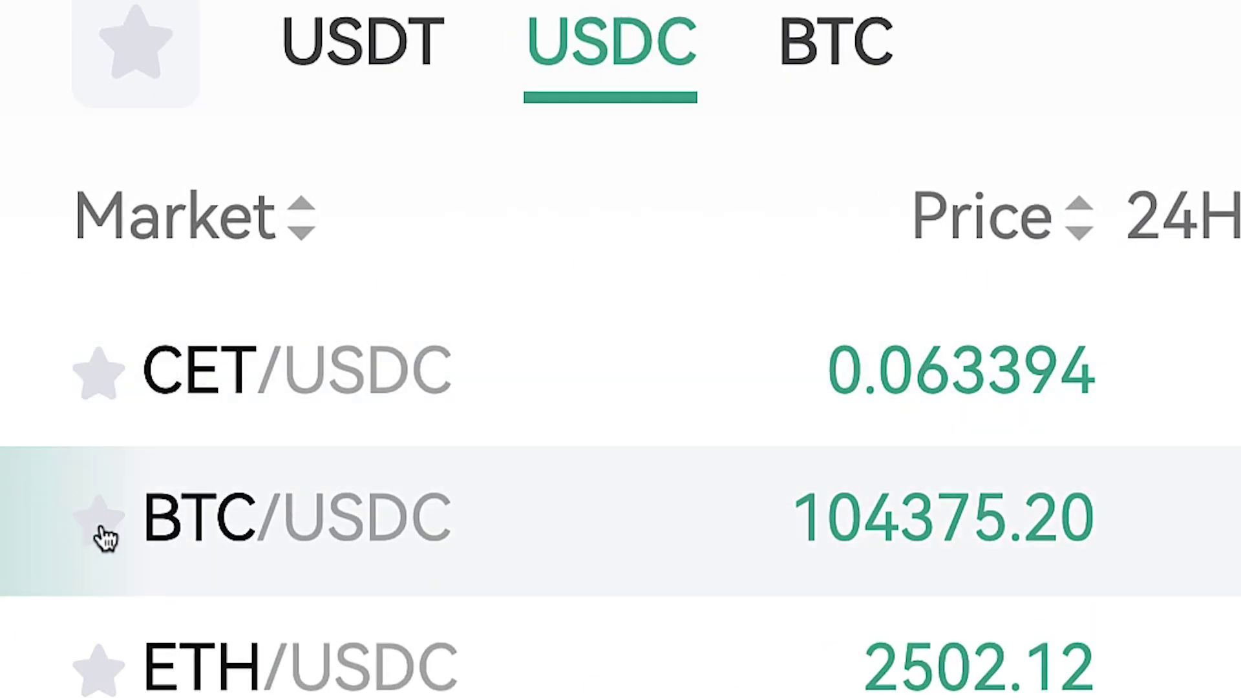
pyautogui.click(100, 521)
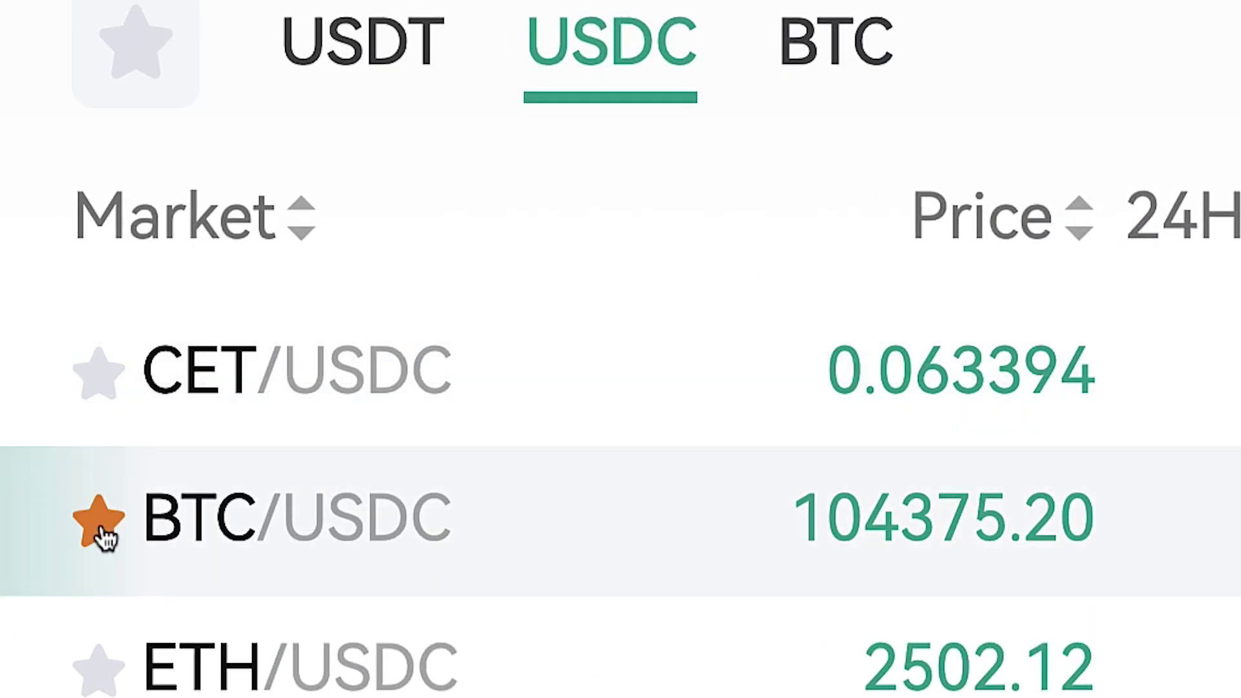
pyautogui.click(136, 45)
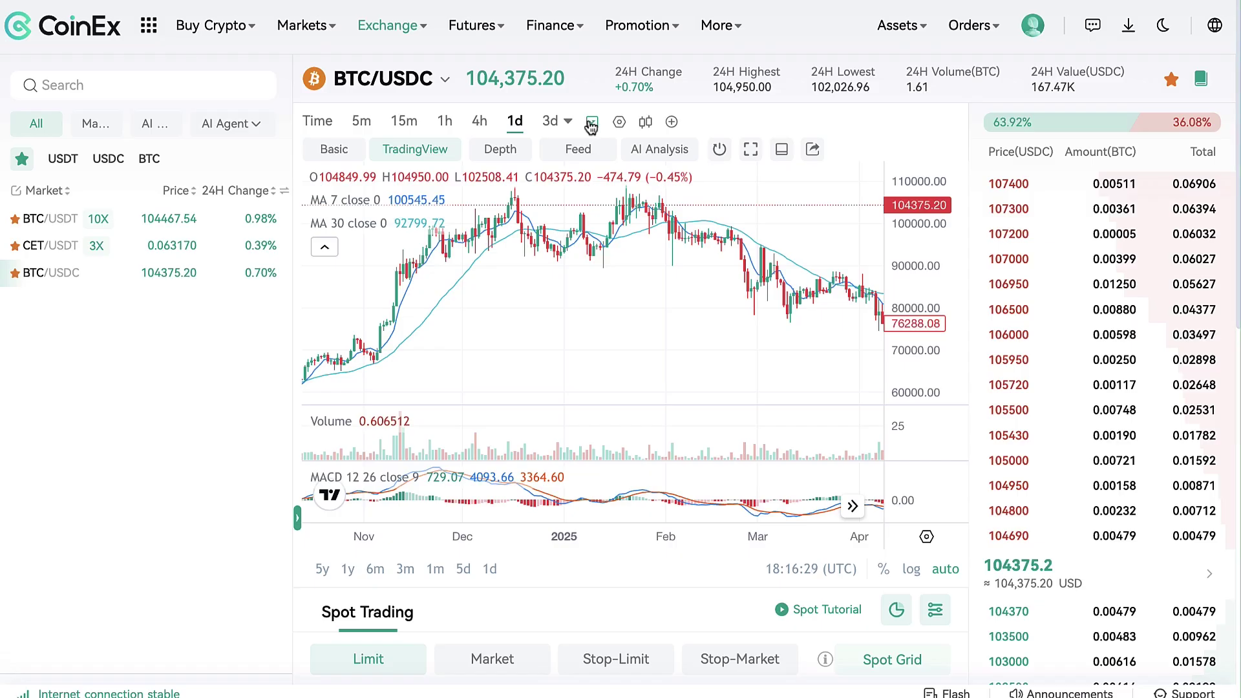
# Add a Moving Average indicator to the BTC/USDC chart via the 'movin' search.
pyautogui.click(591, 123)
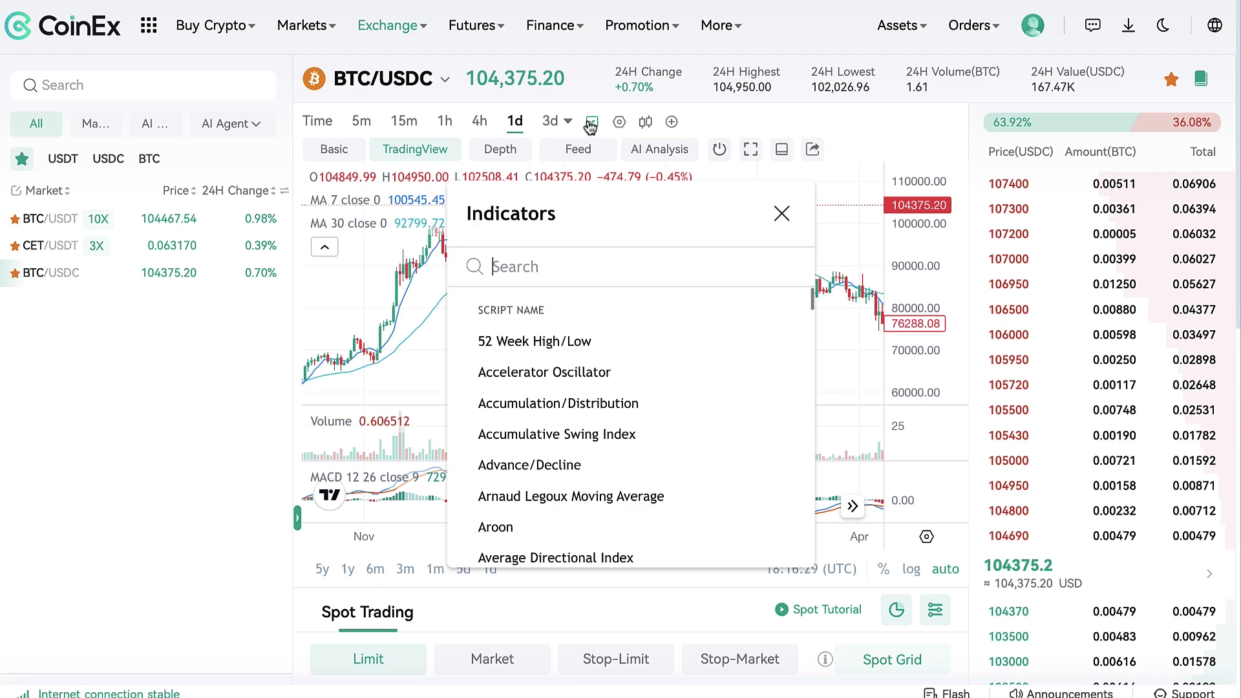
pyautogui.scroll(-8, 642, 393)
pyautogui.scroll(-1, 642, 398)
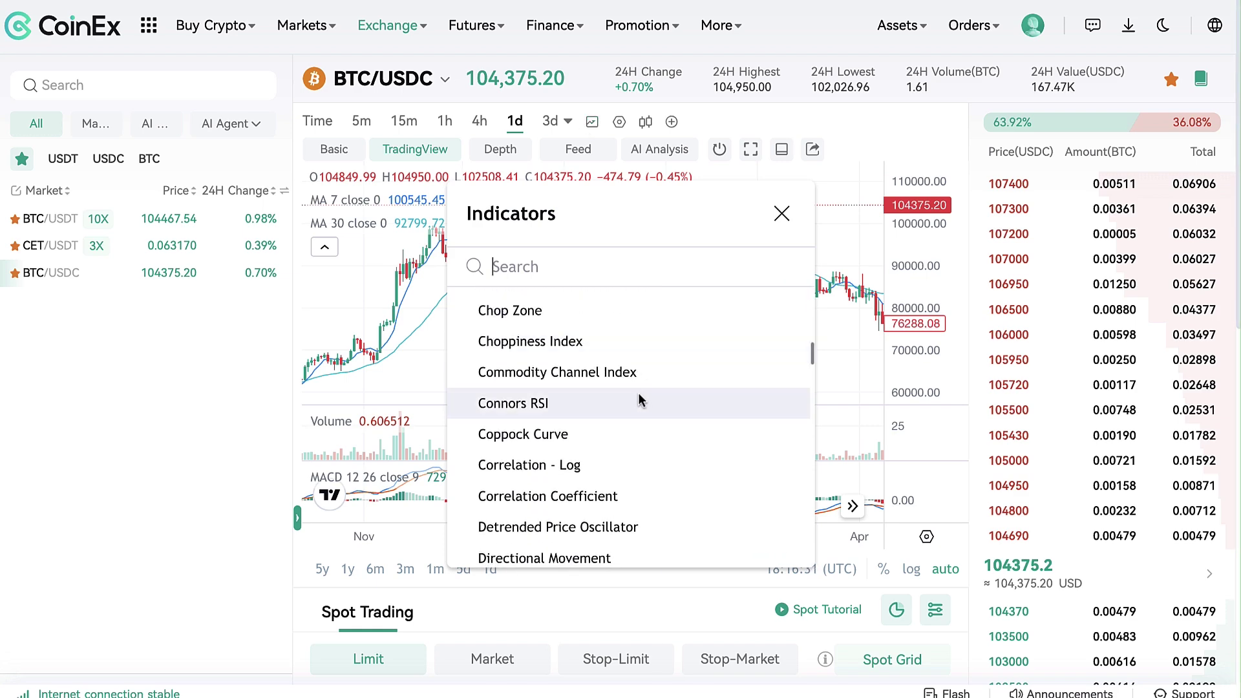
pyautogui.write('movin')
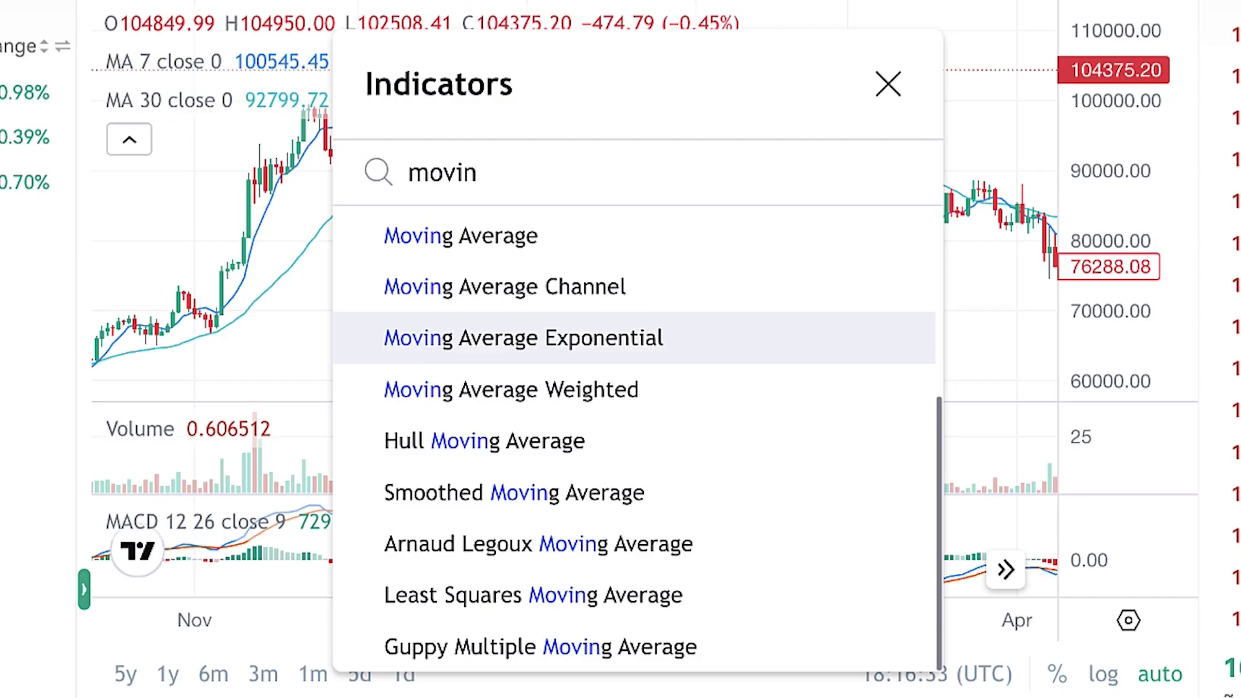
pyautogui.click(452, 235)
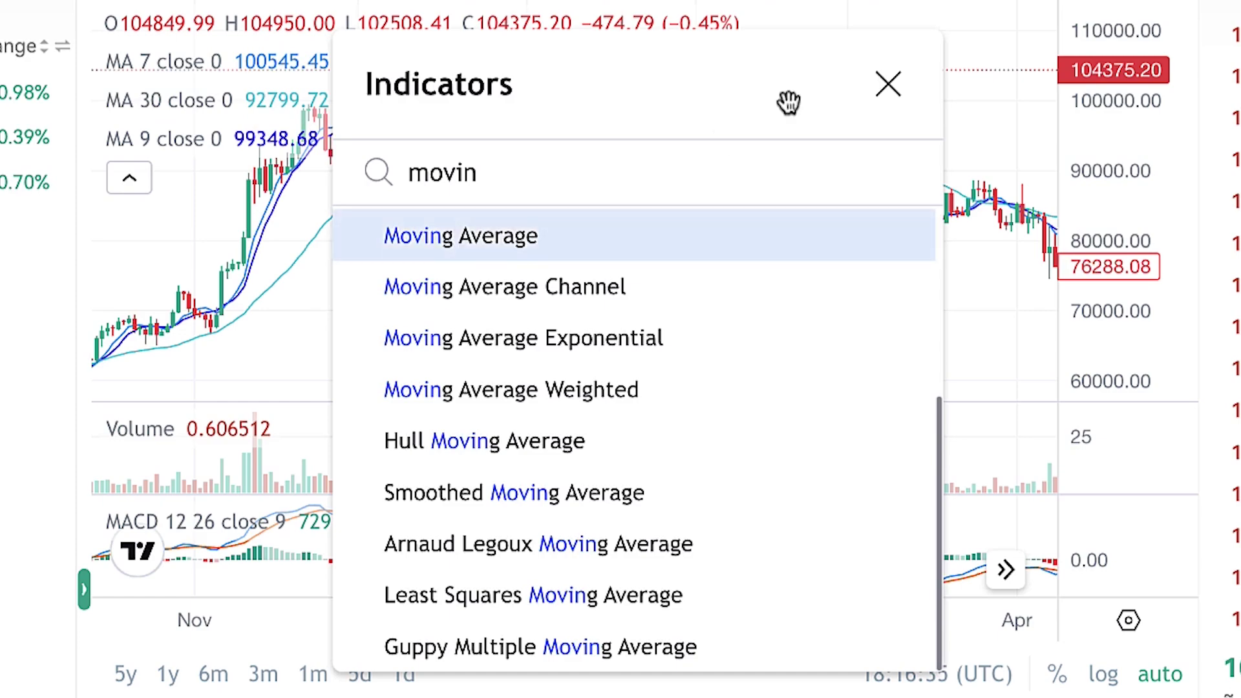
pyautogui.click(888, 83)
# Remove the MA 30 and MA 9 indicators from the chart.
pyautogui.scroll(3, 362, 272)
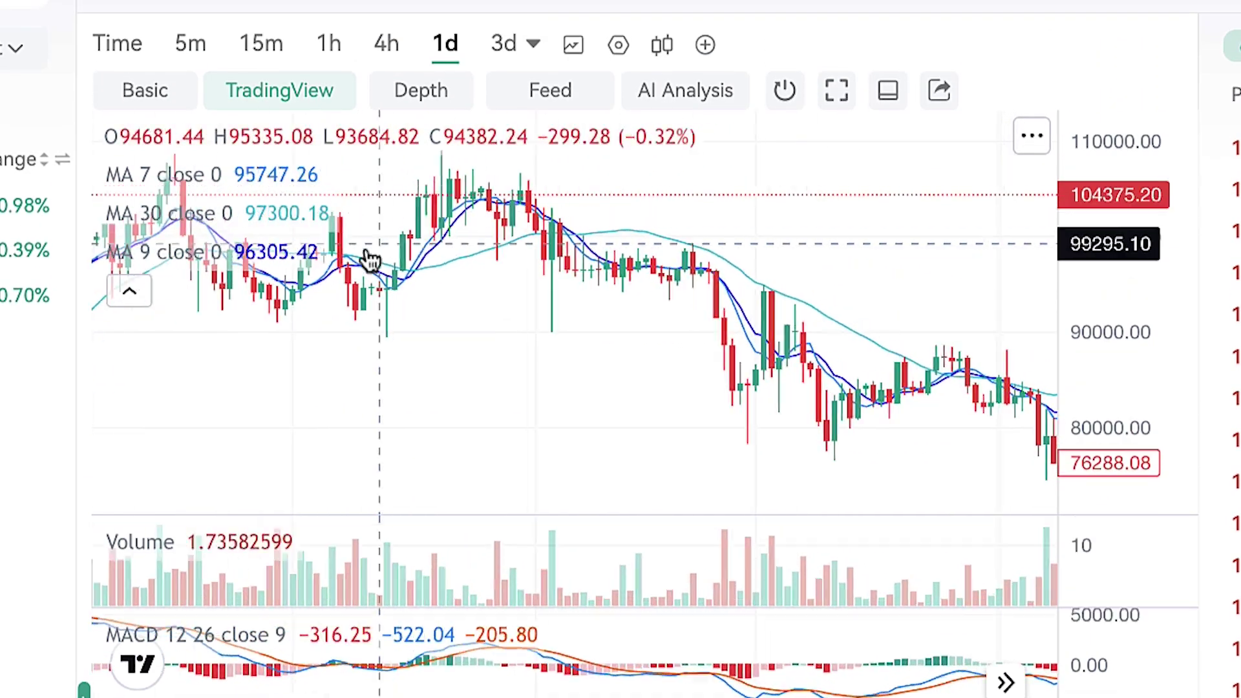
pyautogui.moveTo(374, 257); pyautogui.dragTo(685, 269)
pyautogui.moveTo(167, 216)
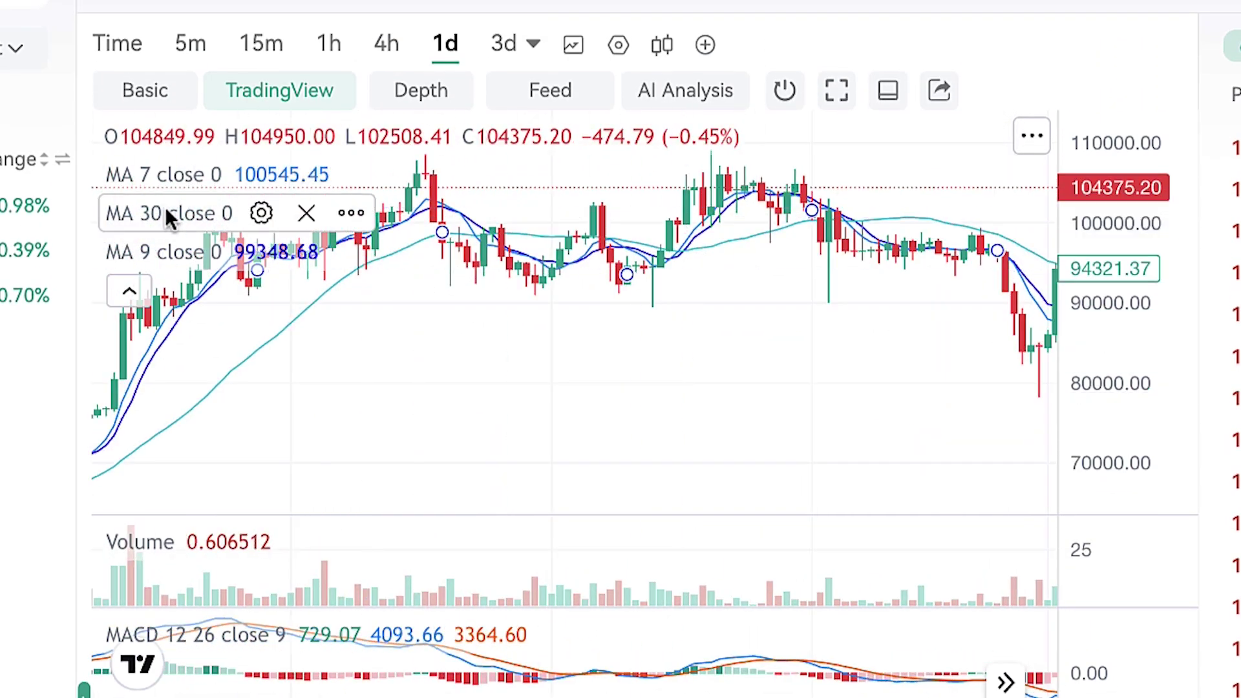
pyautogui.click(305, 215)
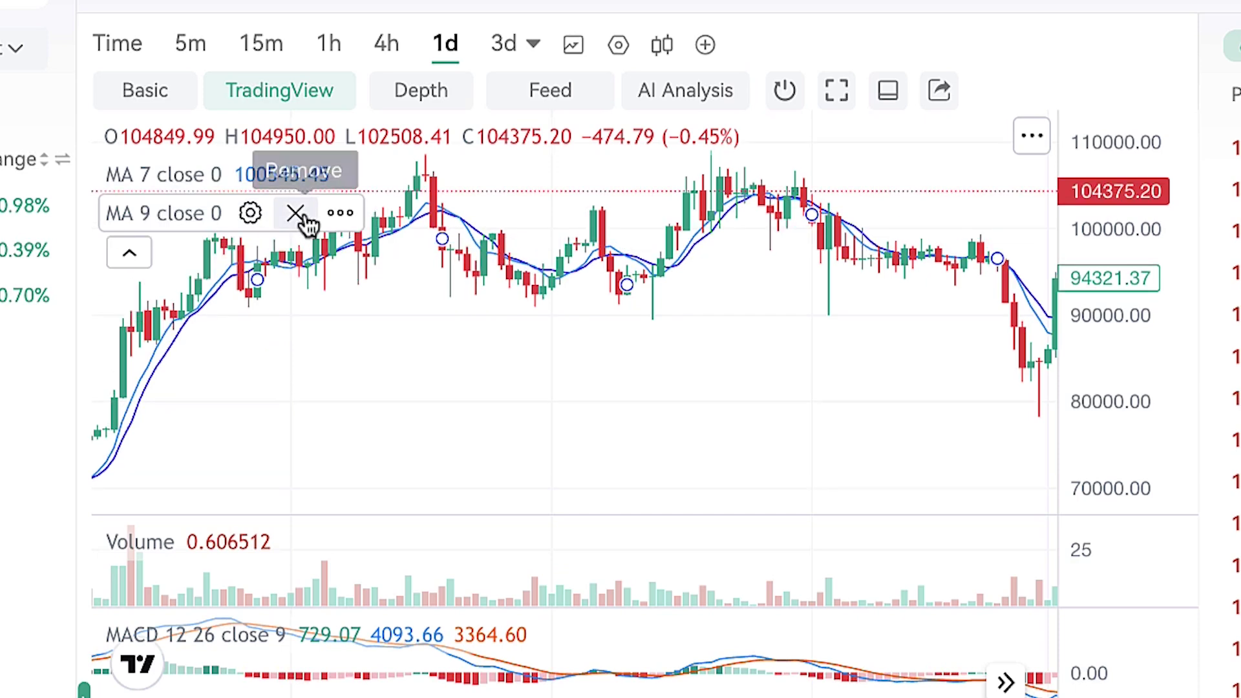
pyautogui.click(305, 216)
# Review the MA 7 indicator settings and stretch the chart to fewer candles.
pyautogui.moveTo(221, 174)
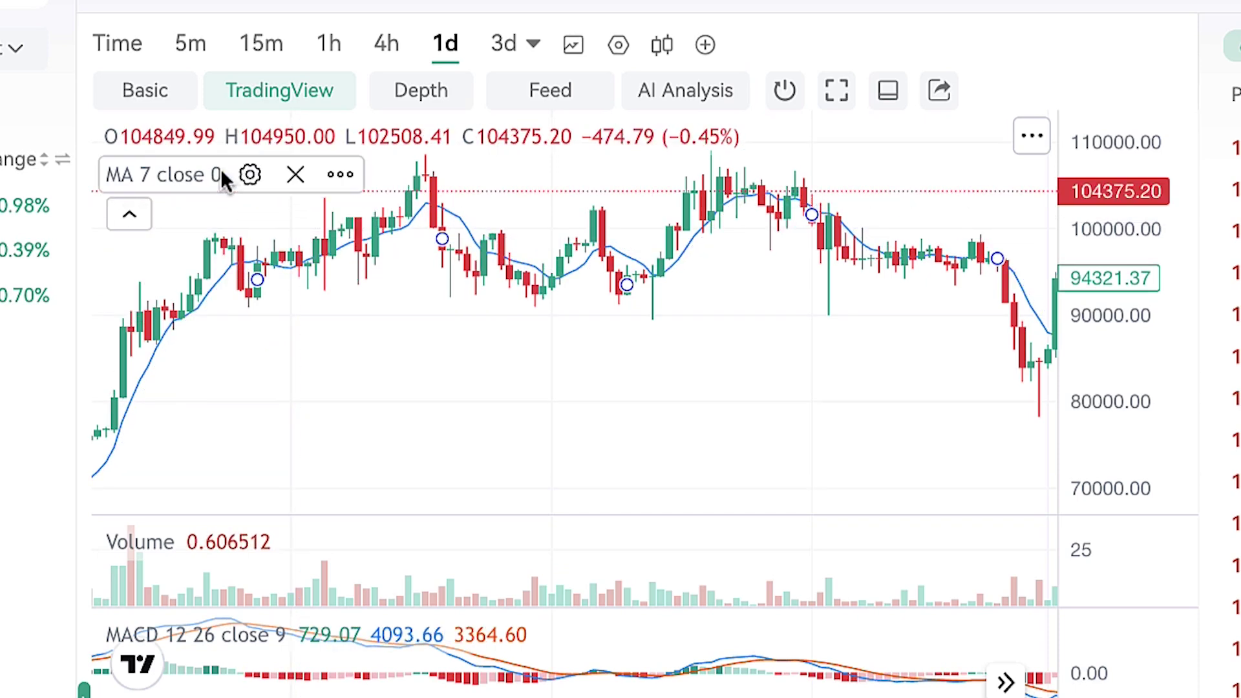
pyautogui.click(267, 175)
pyautogui.click(265, 183)
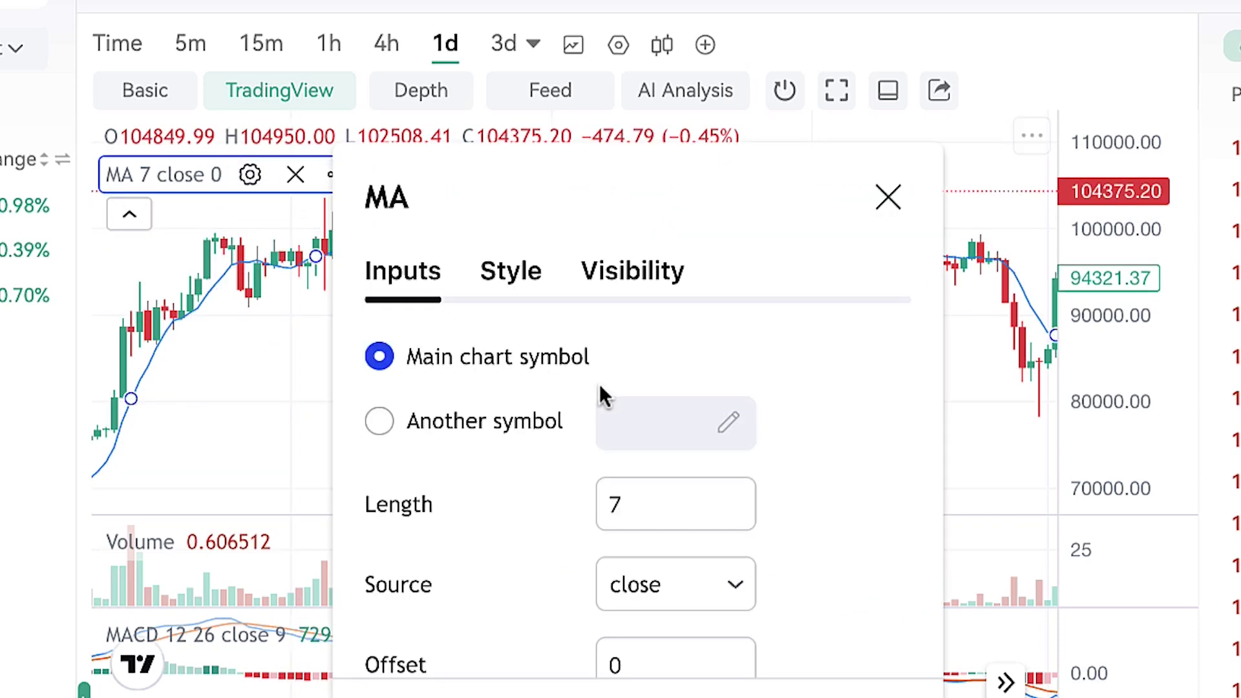
pyautogui.scroll(-3, 599, 383)
pyautogui.click(891, 201)
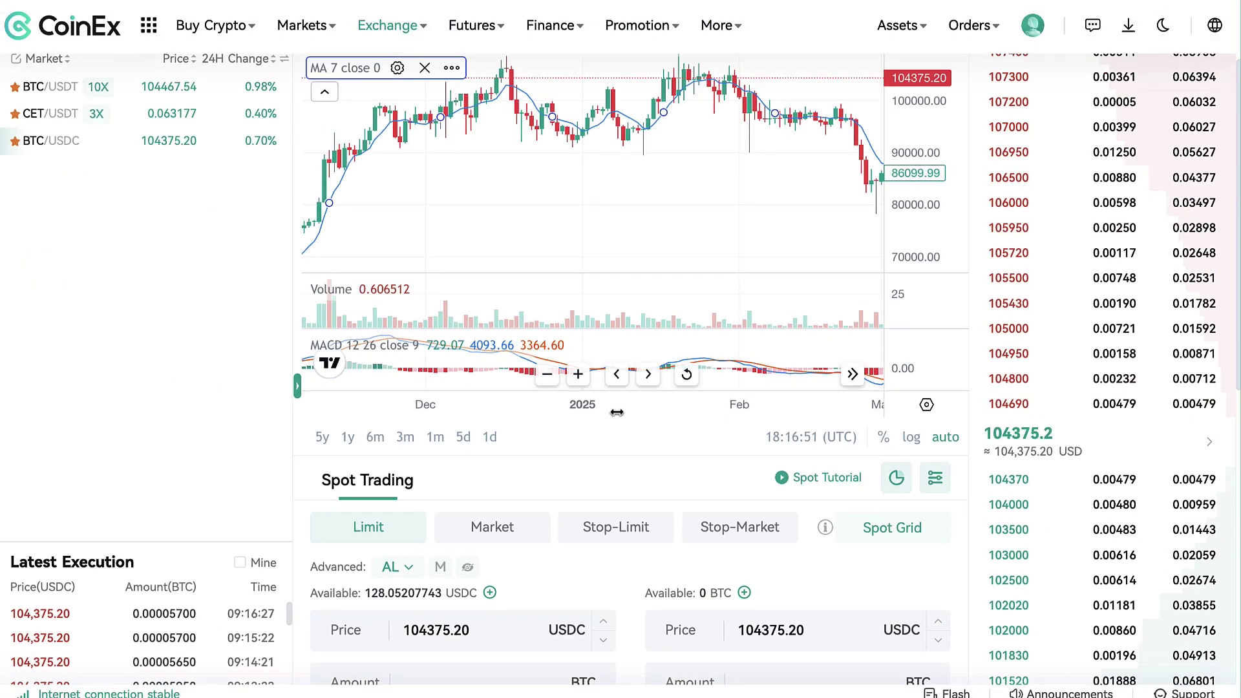
pyautogui.moveTo(617, 413); pyautogui.dragTo(744, 412)
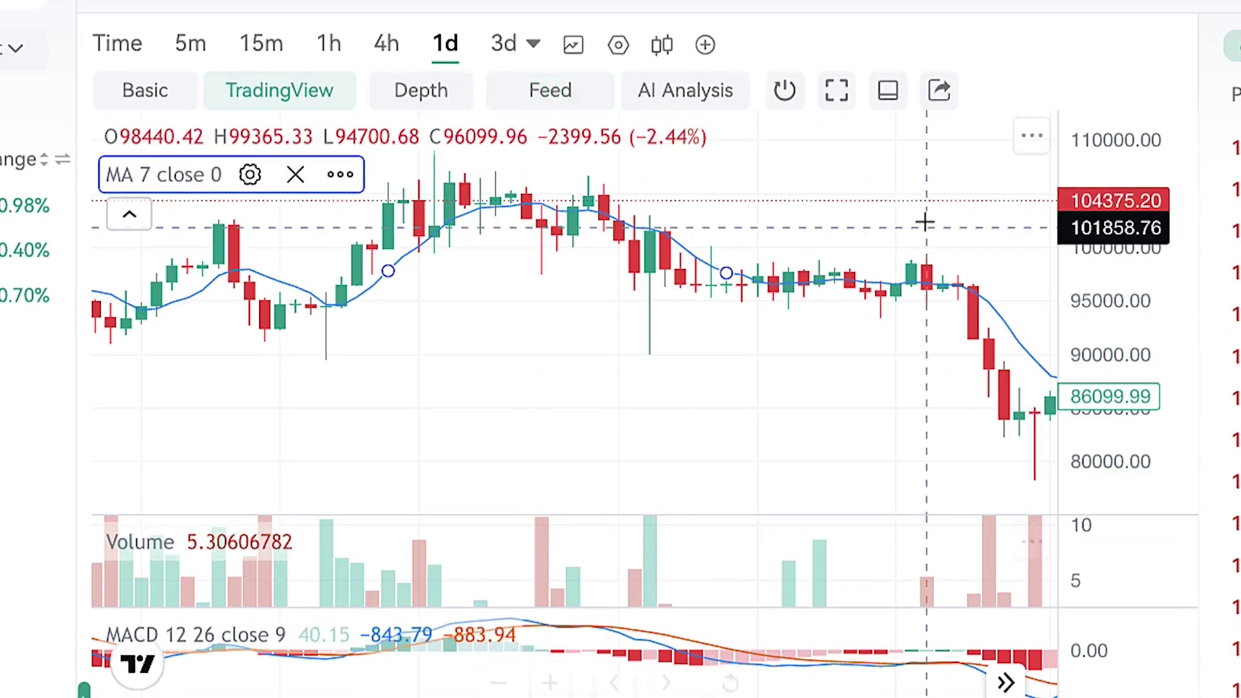
# Switch to the Basic chart and market-buy BTC with 15% of the USDC balance.
pyautogui.click(162, 98)
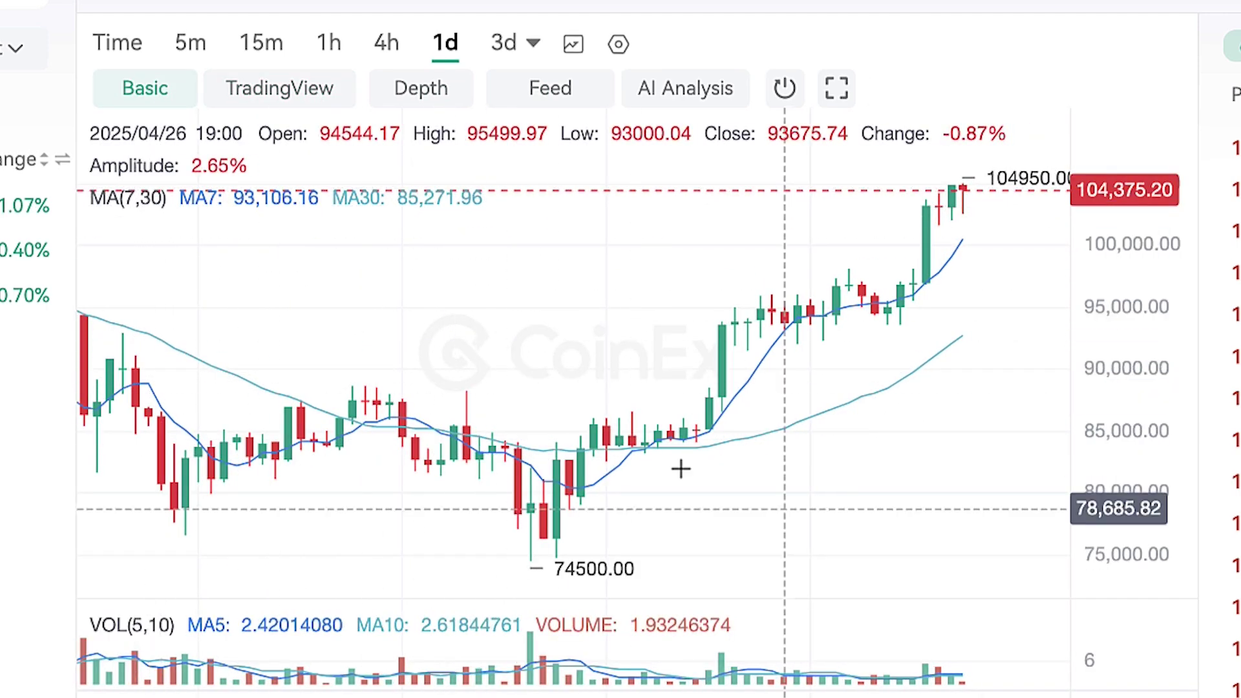
pyautogui.scroll(-1, 1037, 454)
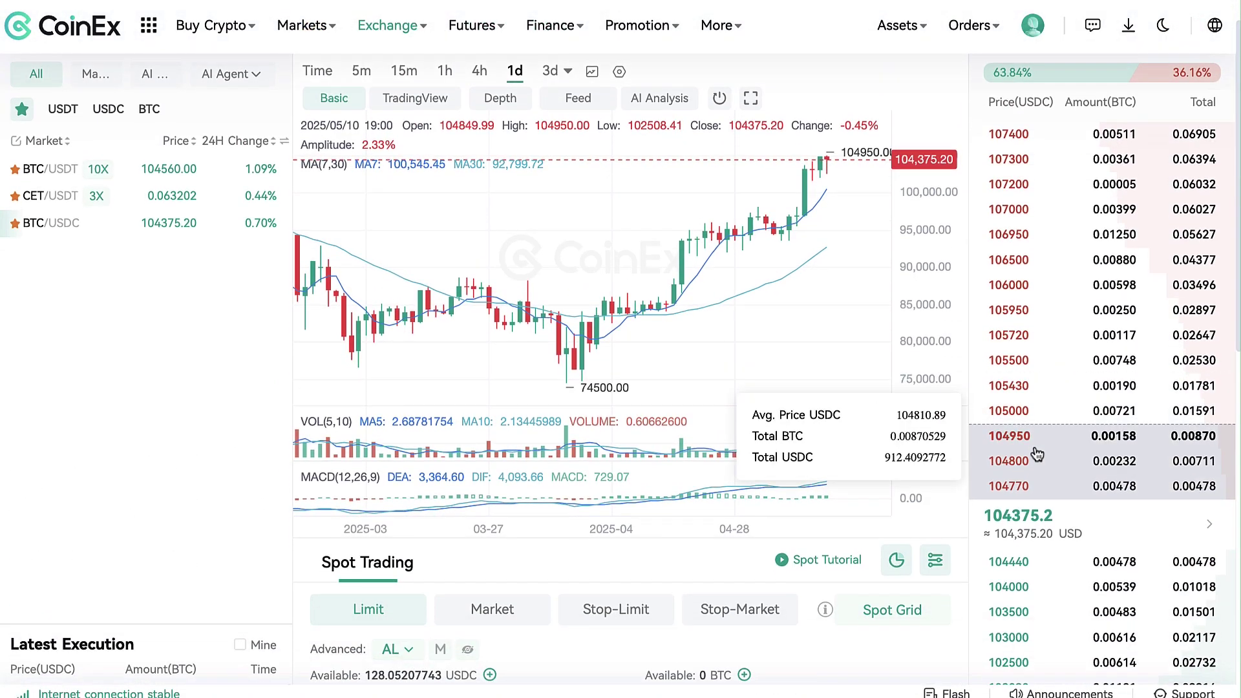
pyautogui.scroll(-6, 1038, 454)
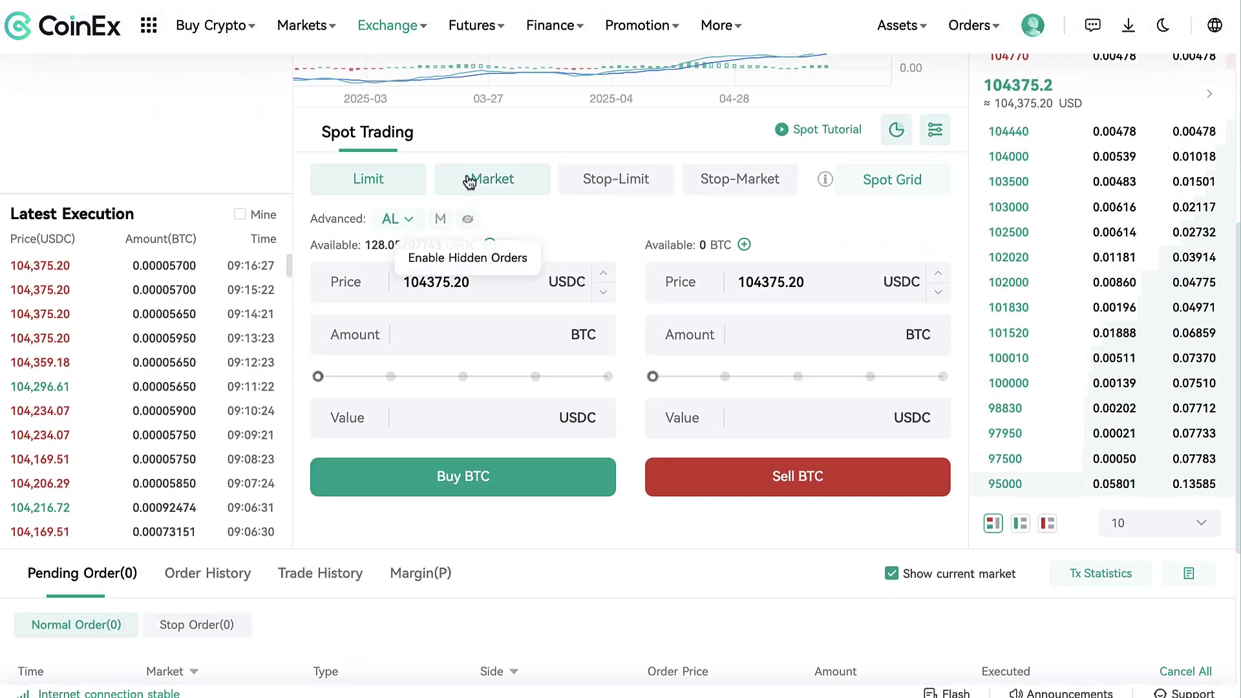
pyautogui.click(470, 183)
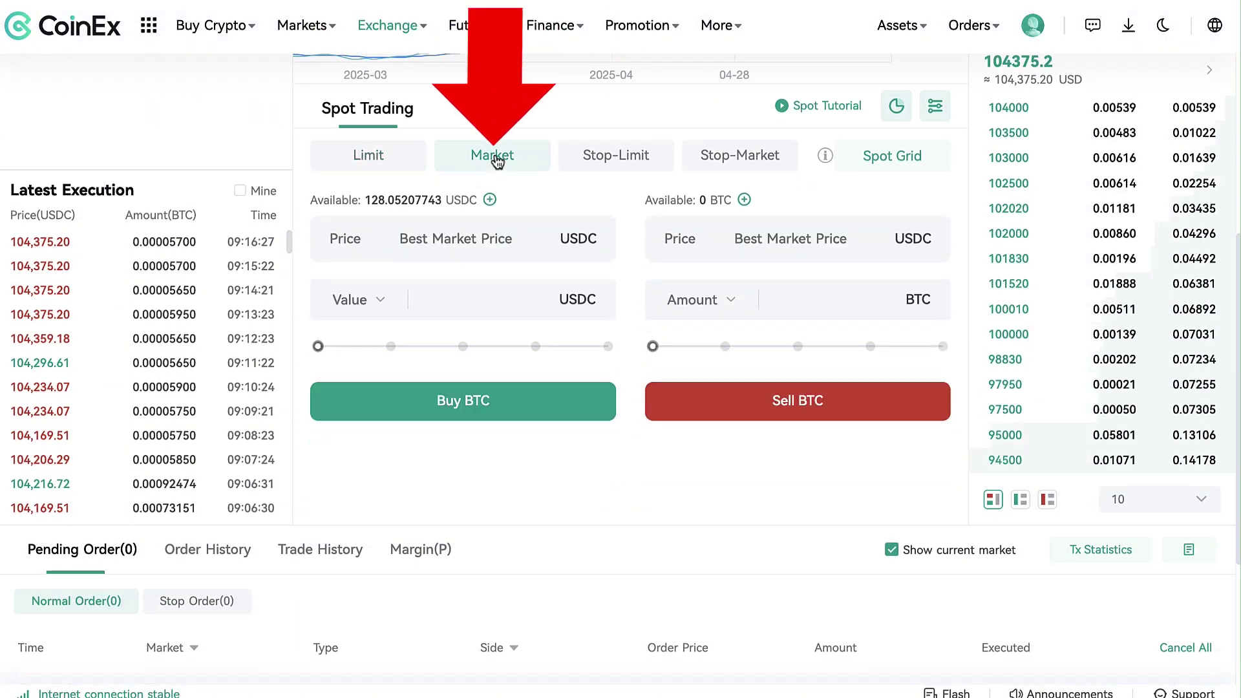
pyautogui.moveTo(321, 346)
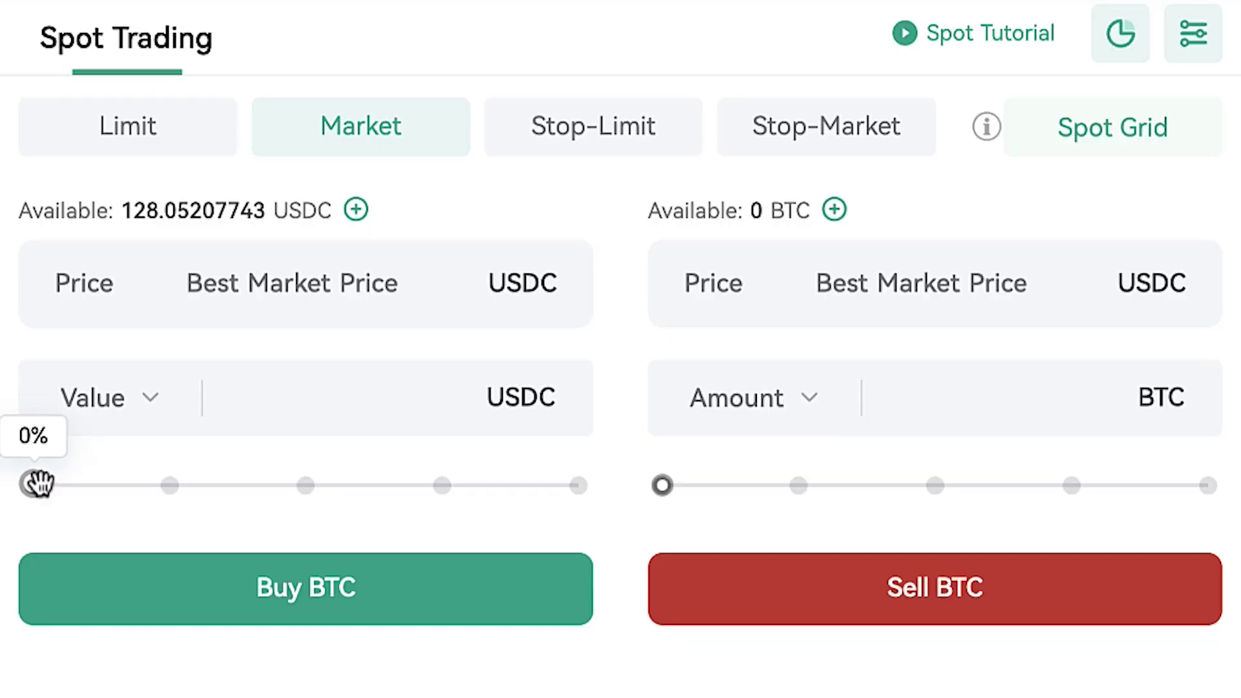
pyautogui.moveTo(38, 484); pyautogui.dragTo(117, 486)
pyautogui.click(313, 596)
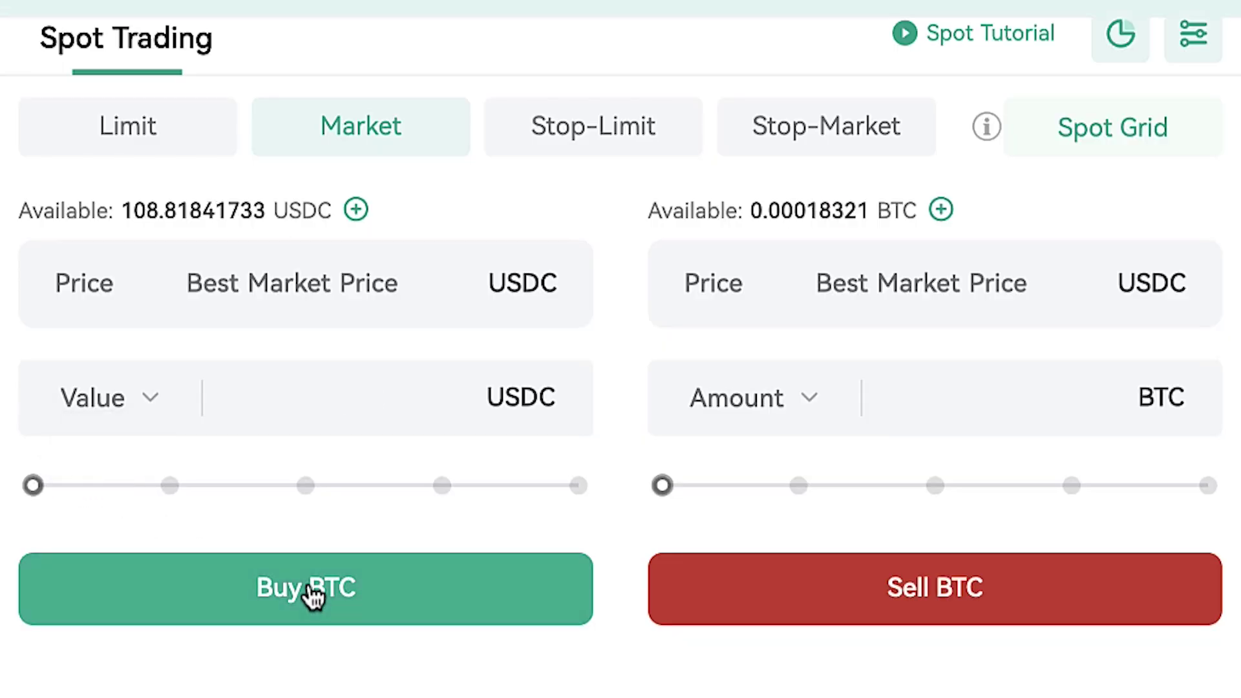
# Review the BTC/USDC spot page, now showing 108.81841733 USDC available.
pyautogui.moveTo(723, 141); pyautogui.dragTo(442, 150)
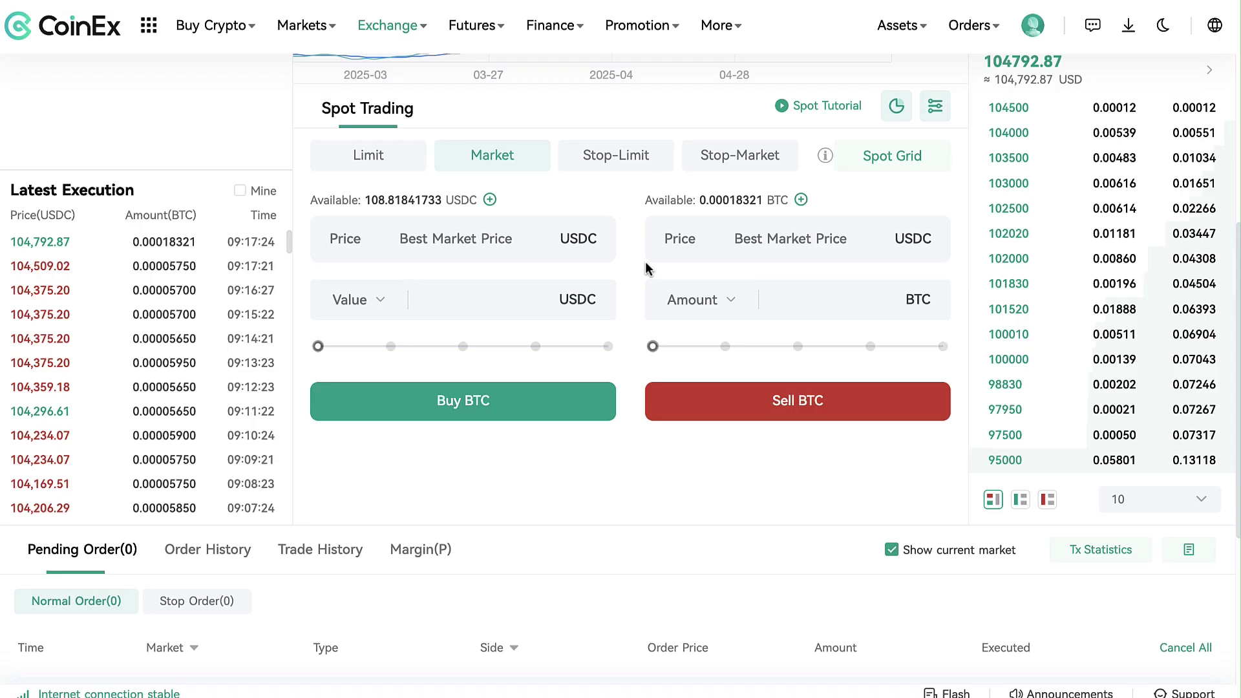
pyautogui.scroll(8, 673, 494)
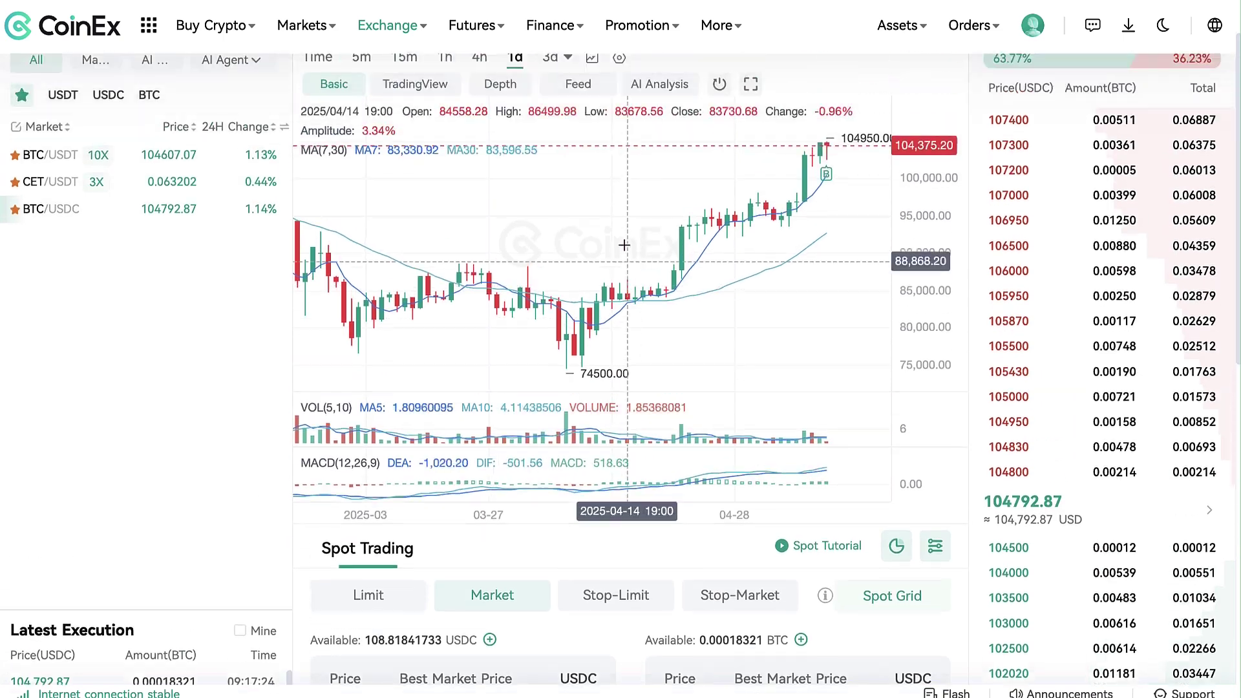
pyautogui.moveTo(168, 45)
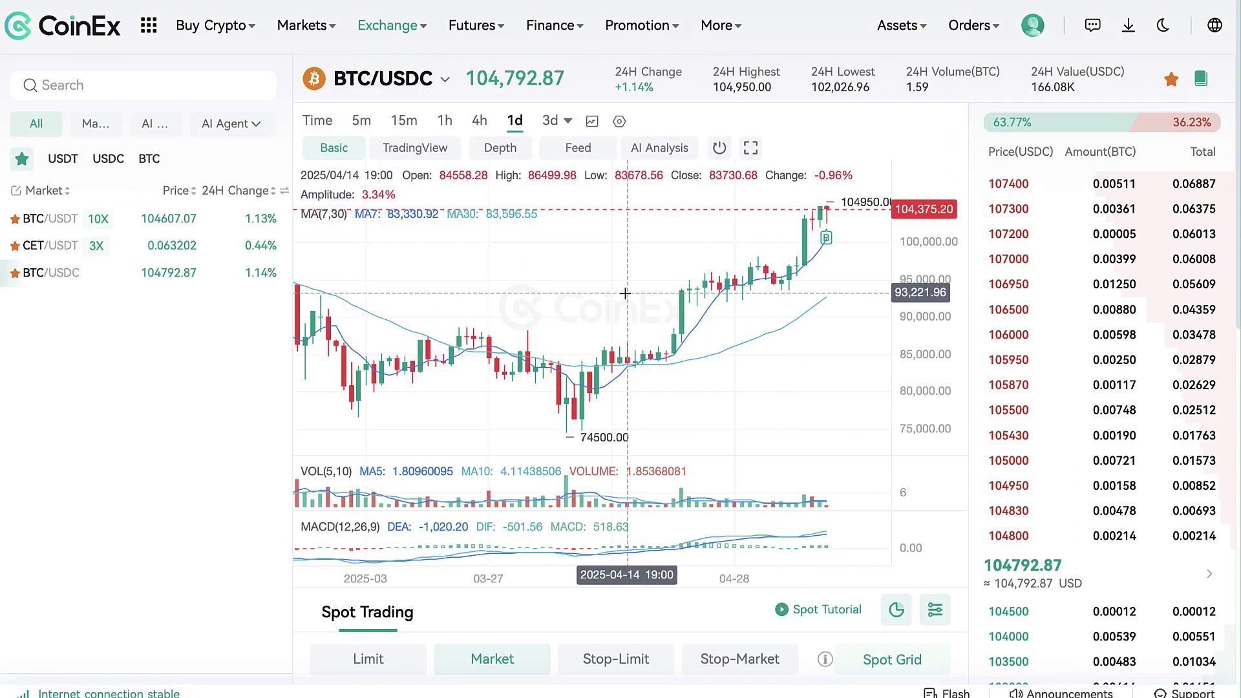
pyautogui.scroll(-3, 622, 294)
pyautogui.scroll(-3, 622, 295)
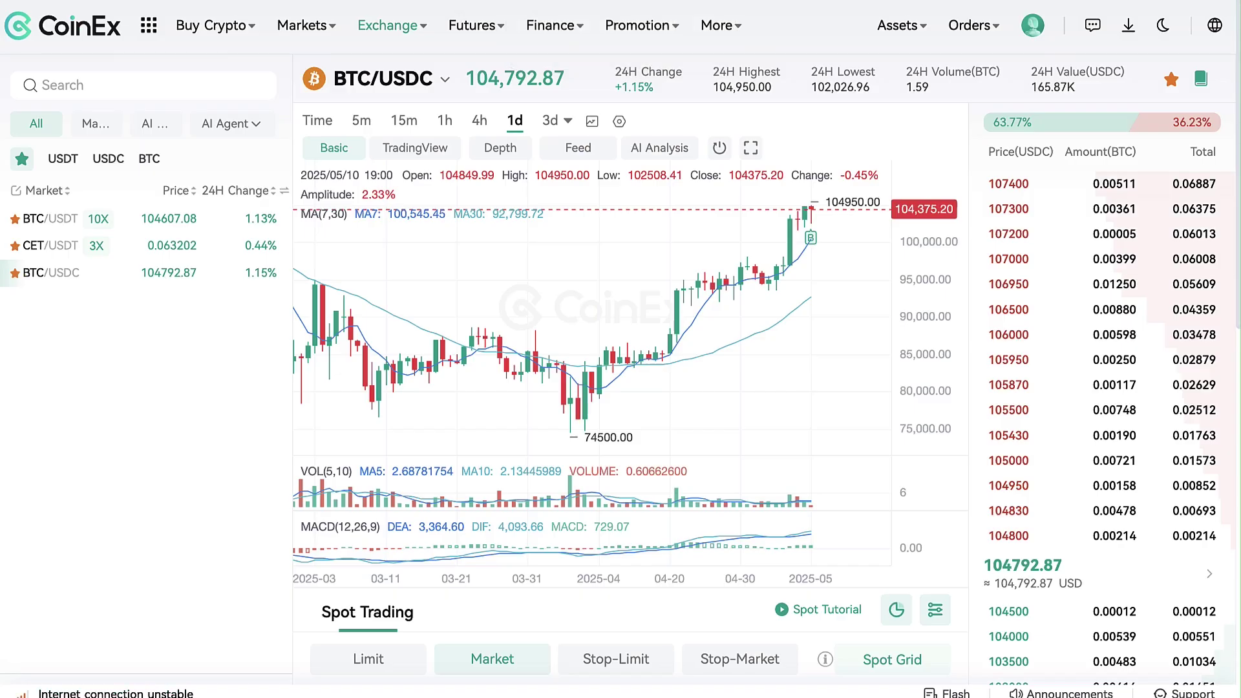
pyautogui.moveTo(479, 26)
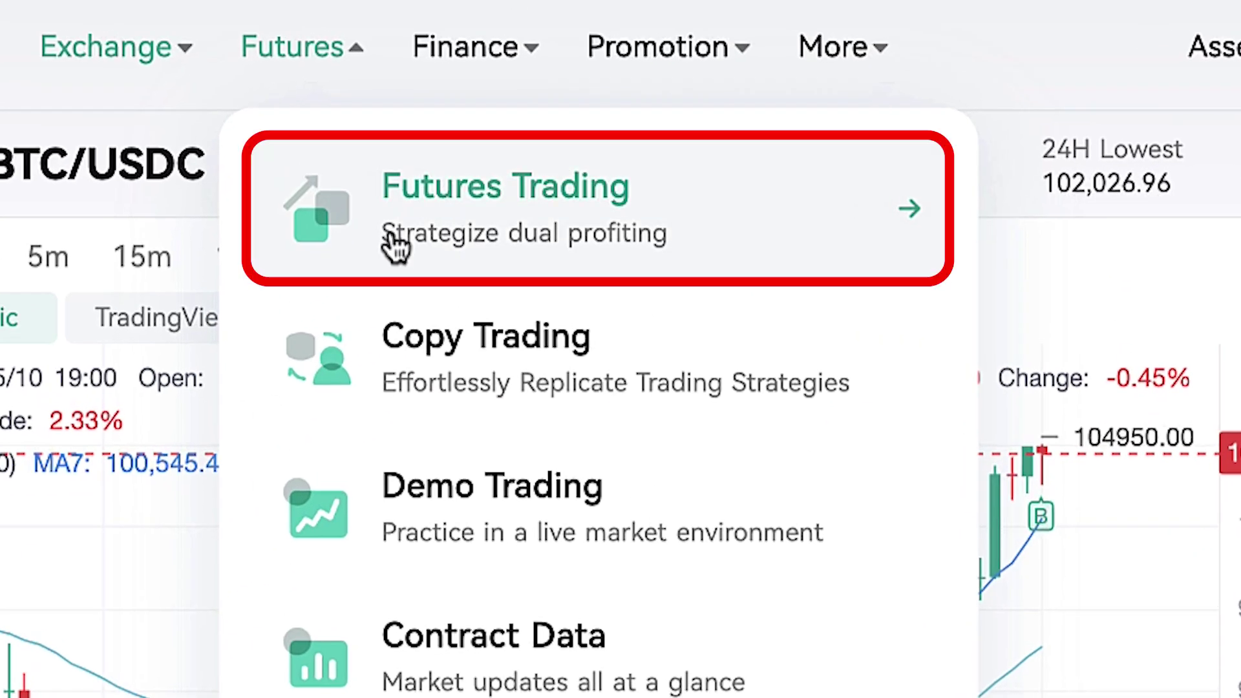
# Open the CoinEx futures trading page and scroll through it.
pyautogui.click(393, 245)
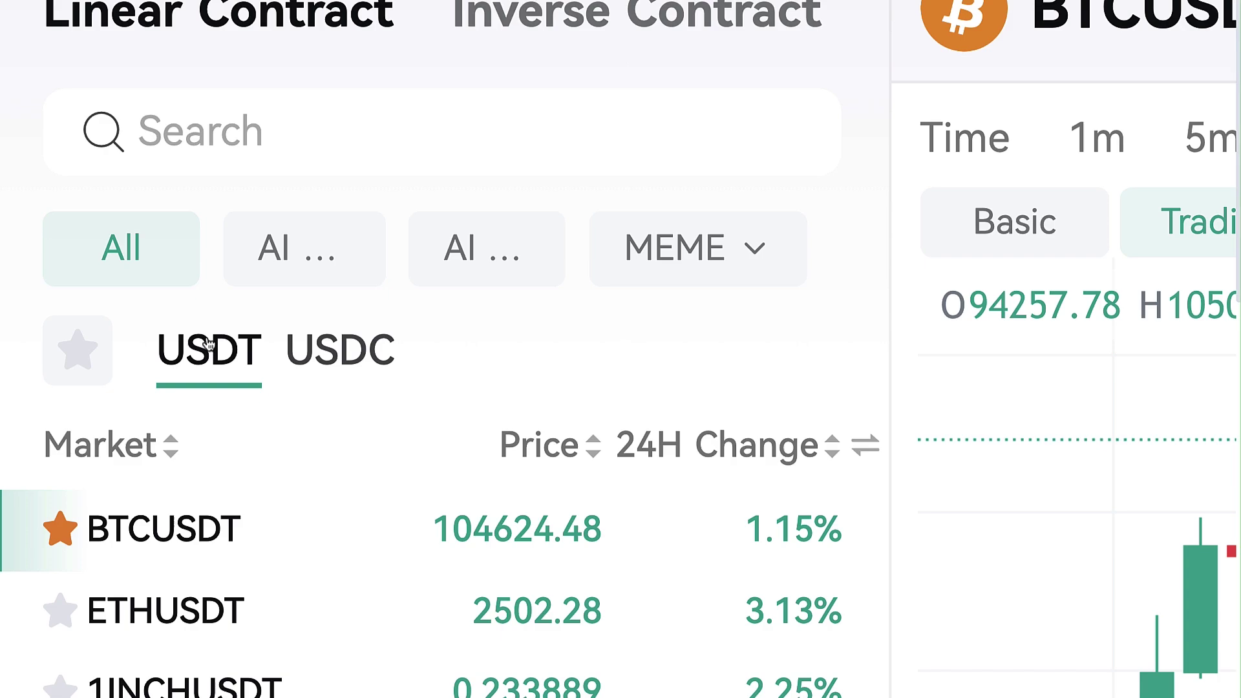
pyautogui.scroll(-20, 105, 388)
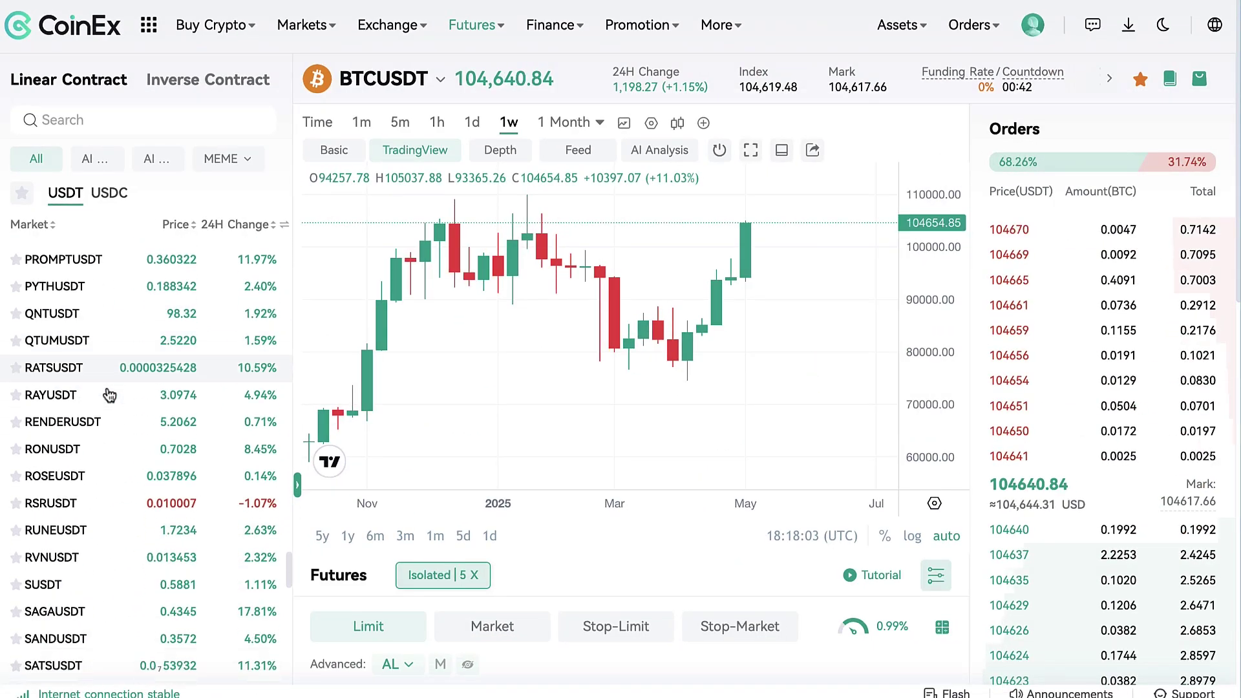
pyautogui.scroll(-15, 109, 395)
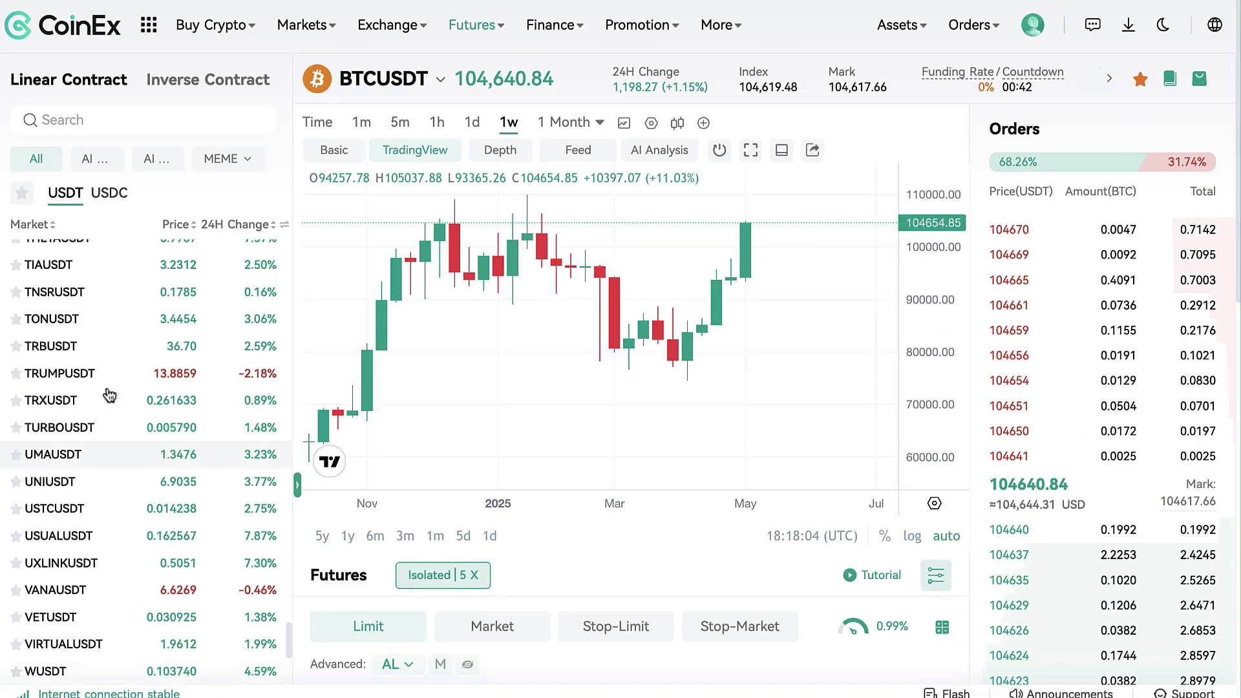
pyautogui.scroll(20, 109, 395)
pyautogui.scroll(15, 109, 395)
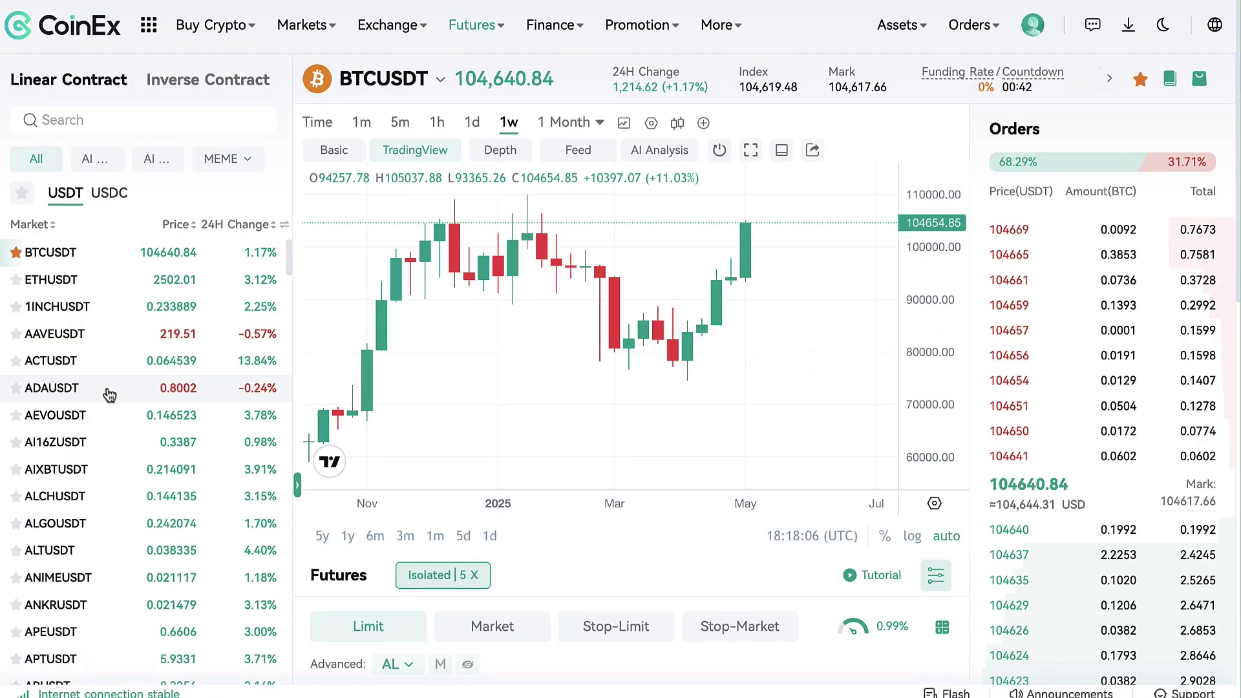
# Browse Inverse and Linear contracts, list USDC markets, and view the 0.0862 BTC BTCUSDT long.
pyautogui.click(224, 97)
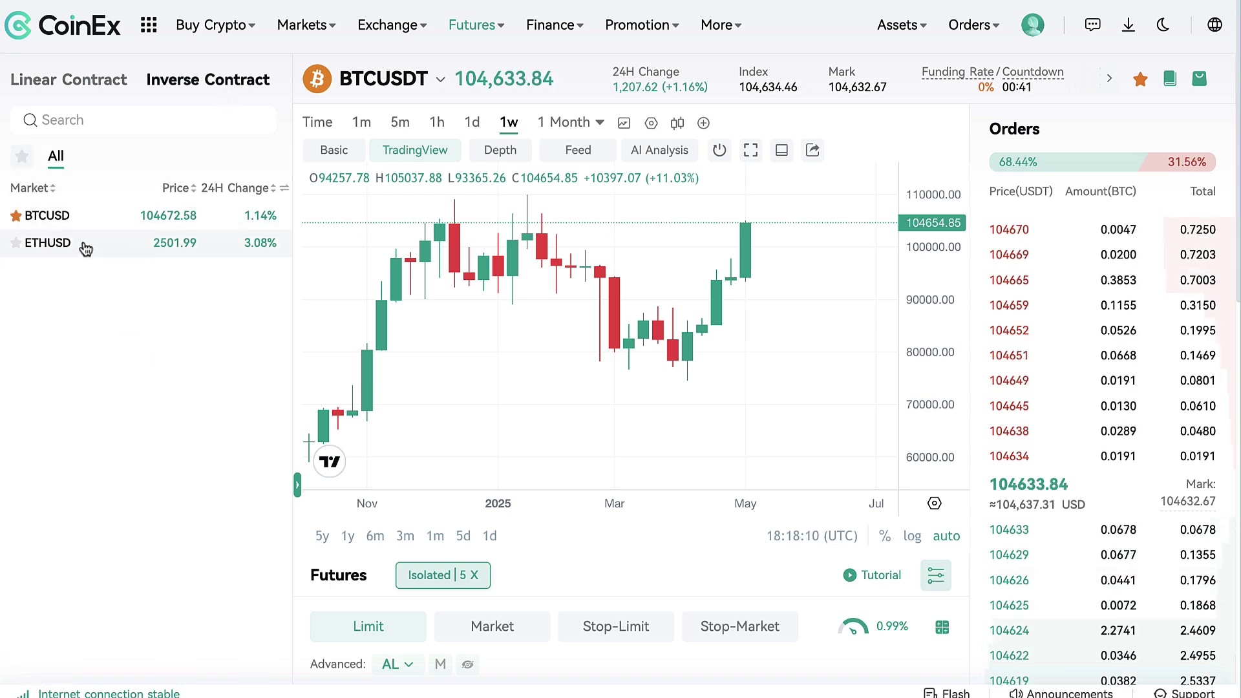
pyautogui.click(120, 92)
pyautogui.click(109, 194)
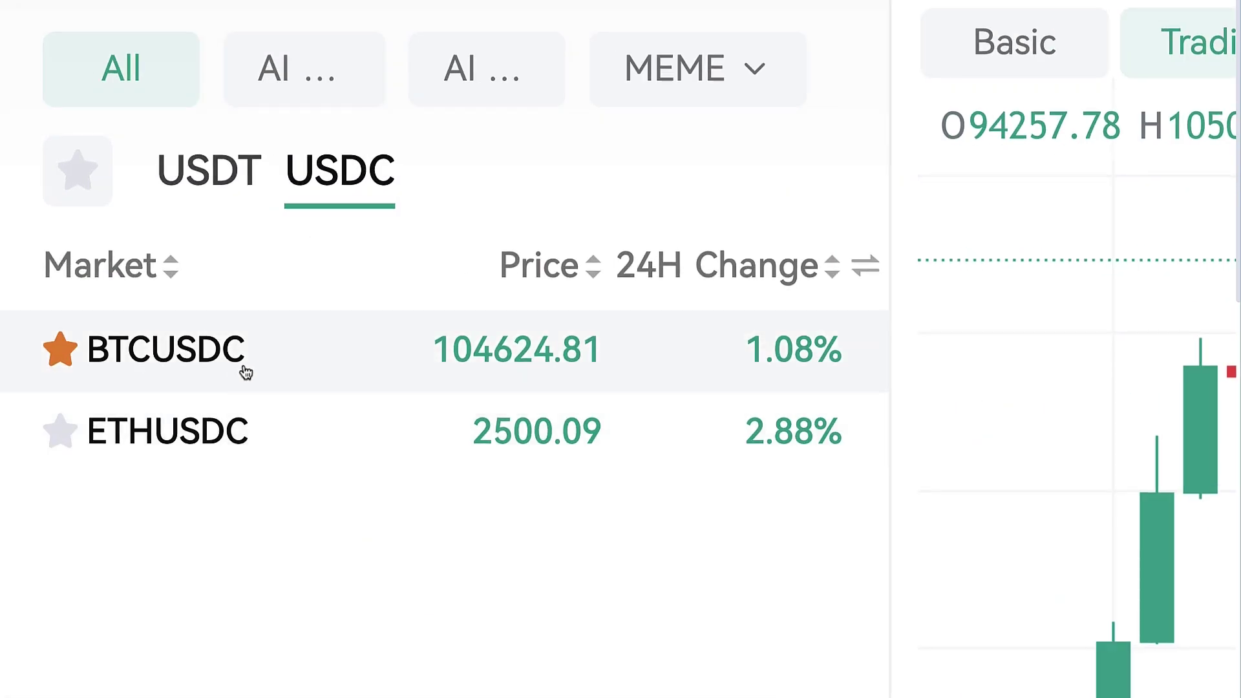
pyautogui.scroll(-12, 576, 499)
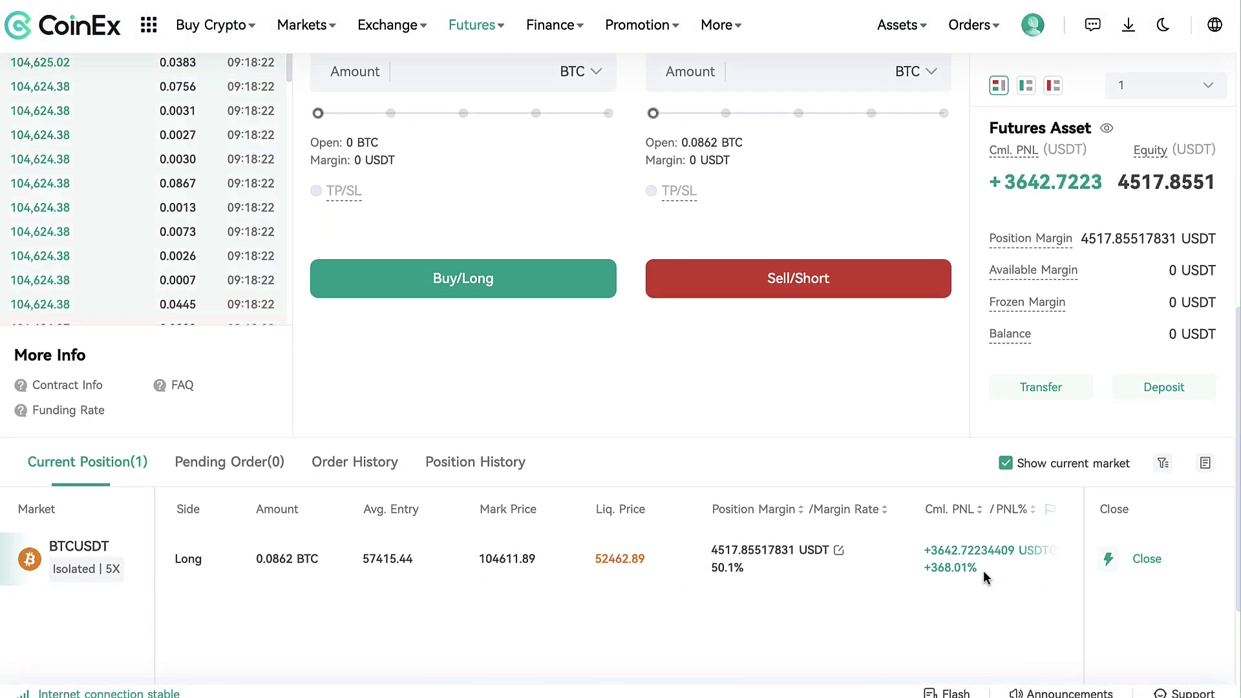
# Open the BTCUSD inverse futures market and look over its page.
pyautogui.scroll(12, 914, 569)
pyautogui.click(213, 80)
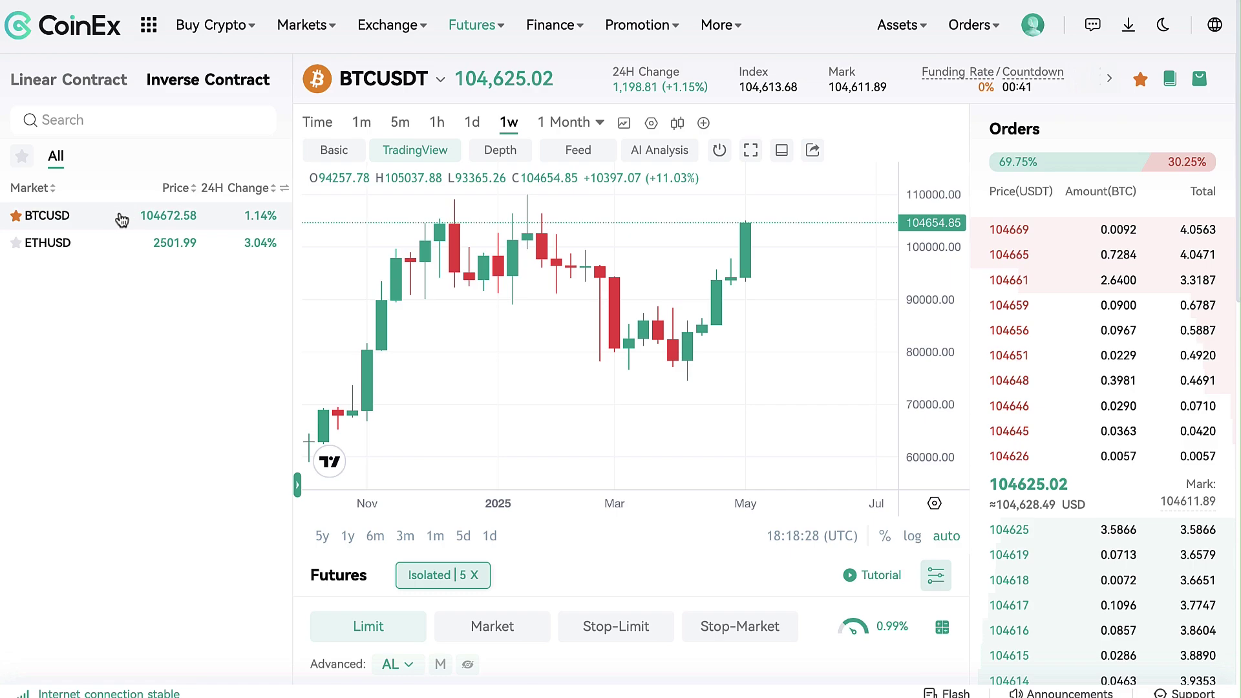
pyautogui.click(119, 219)
pyautogui.scroll(-8, 671, 593)
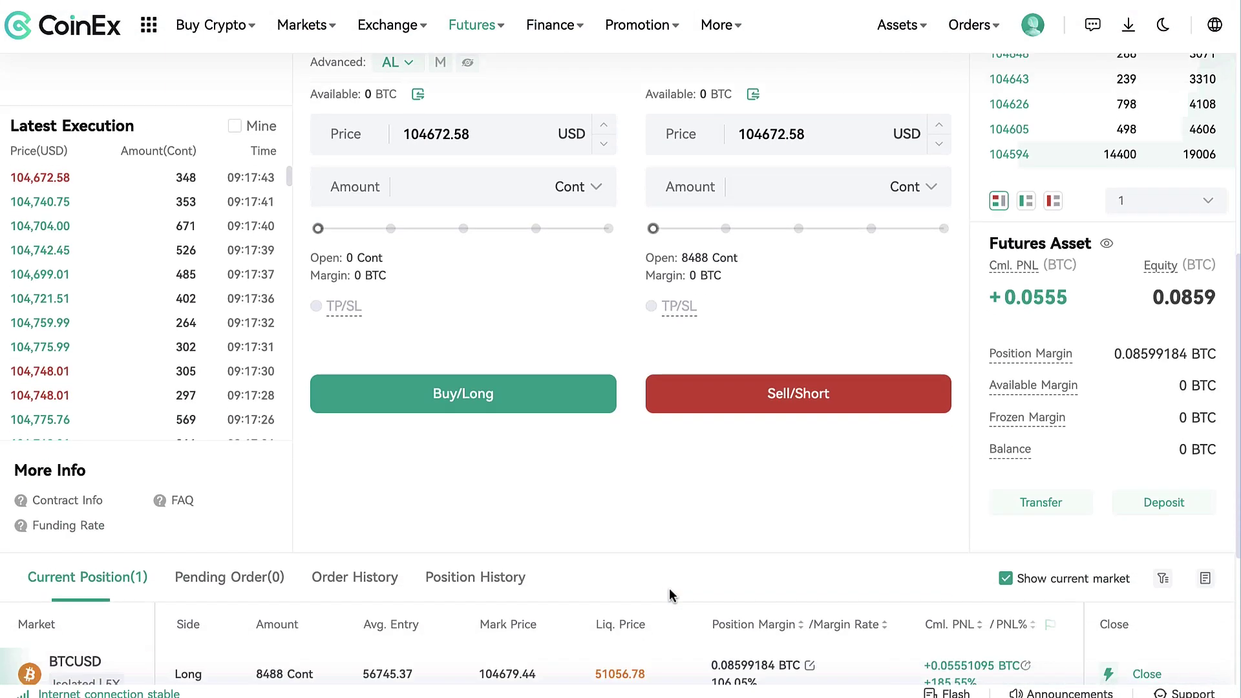
pyautogui.hscroll(5, 701, 592)
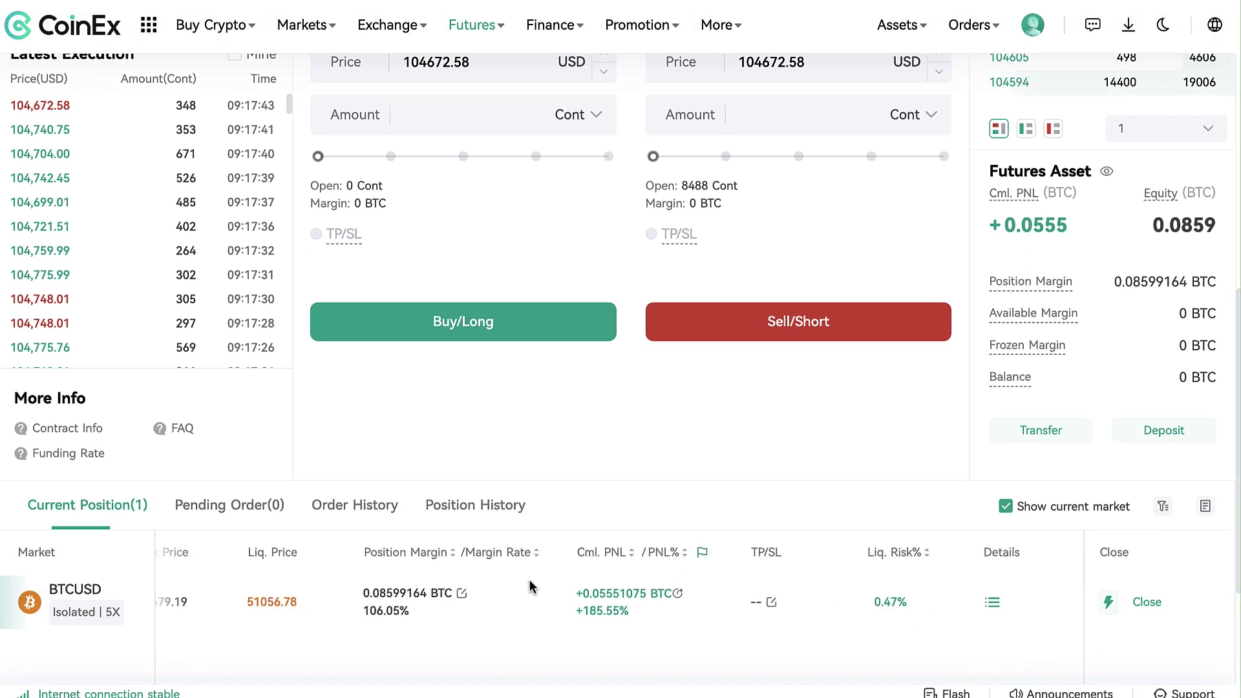
pyautogui.scroll(8, 529, 580)
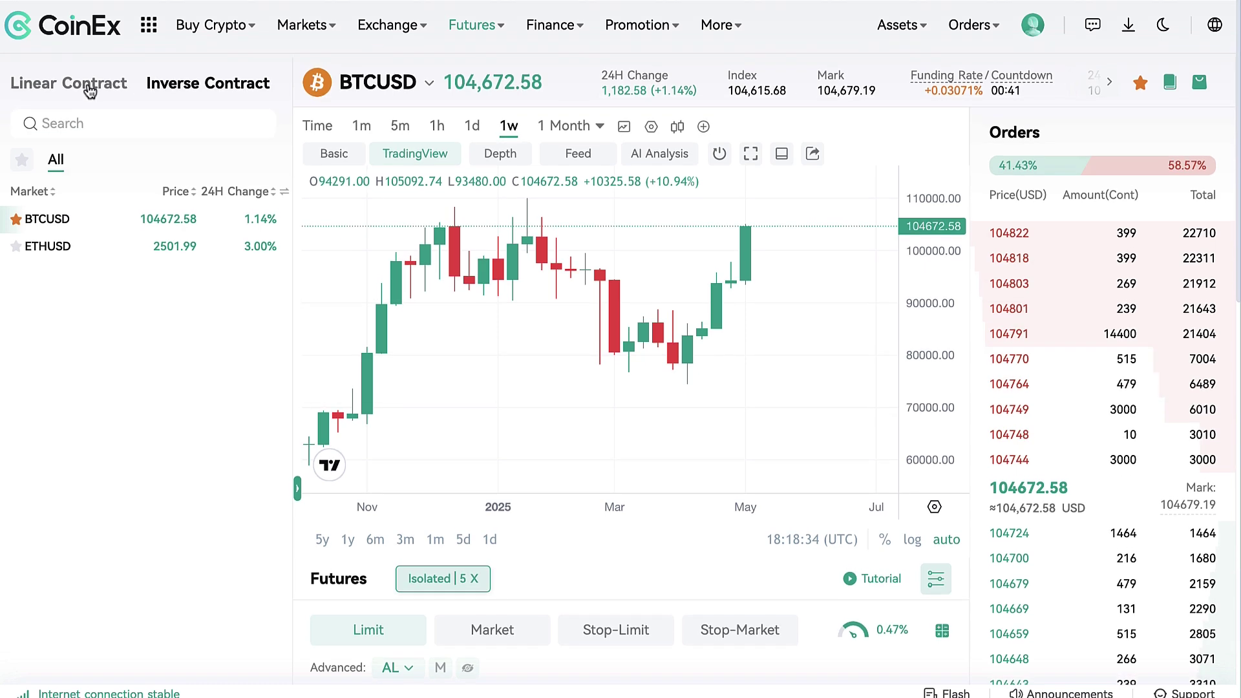
# Open BTCUSDC futures, filter to favourite markets, and view spot balances of 108.81841733 USDC.
pyautogui.click(93, 81)
pyautogui.click(105, 194)
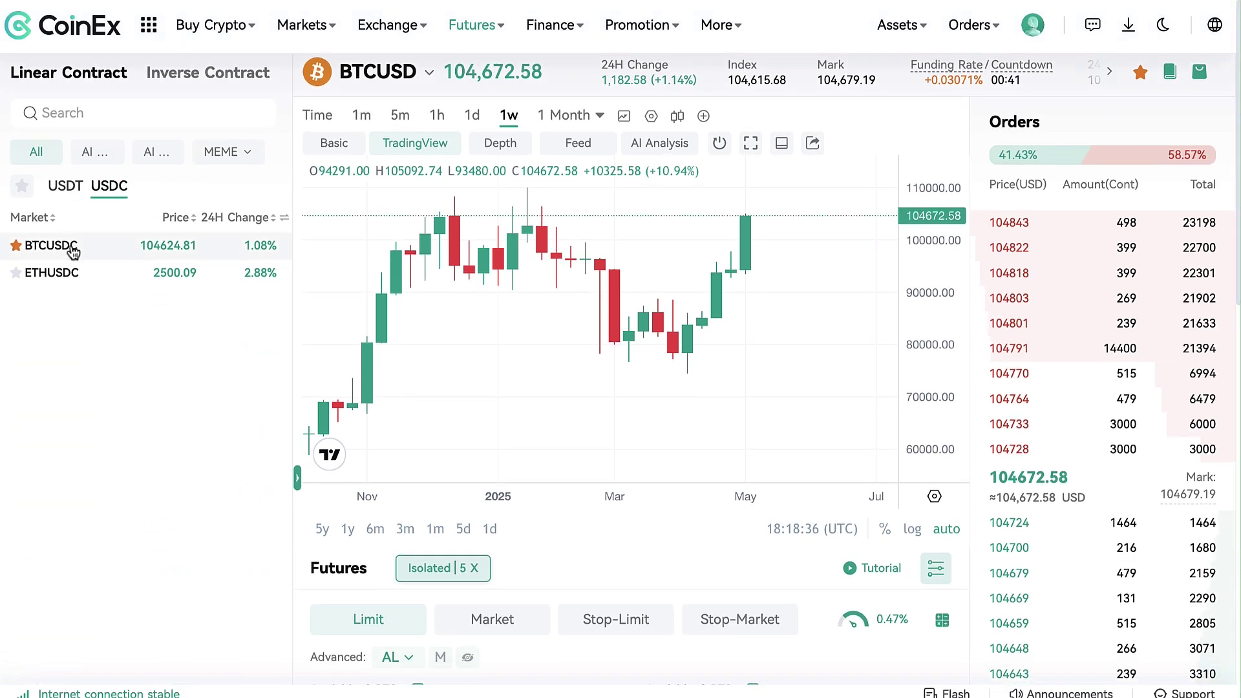
pyautogui.click(34, 245)
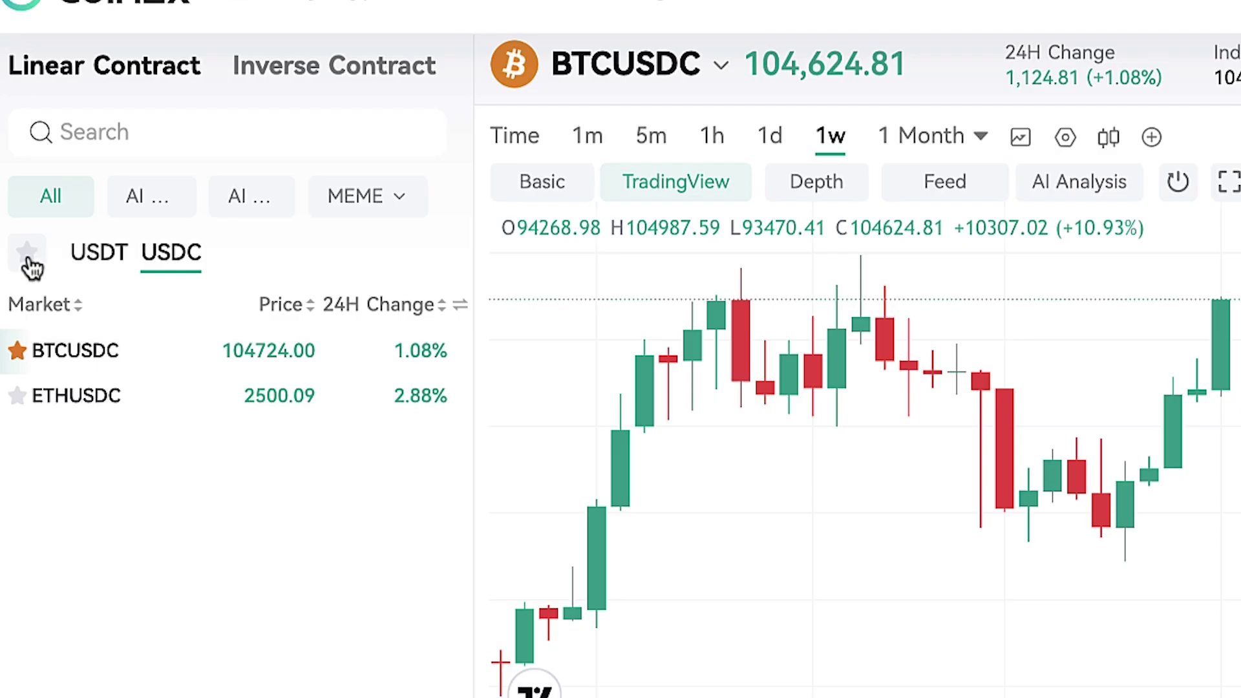
pyautogui.click(28, 260)
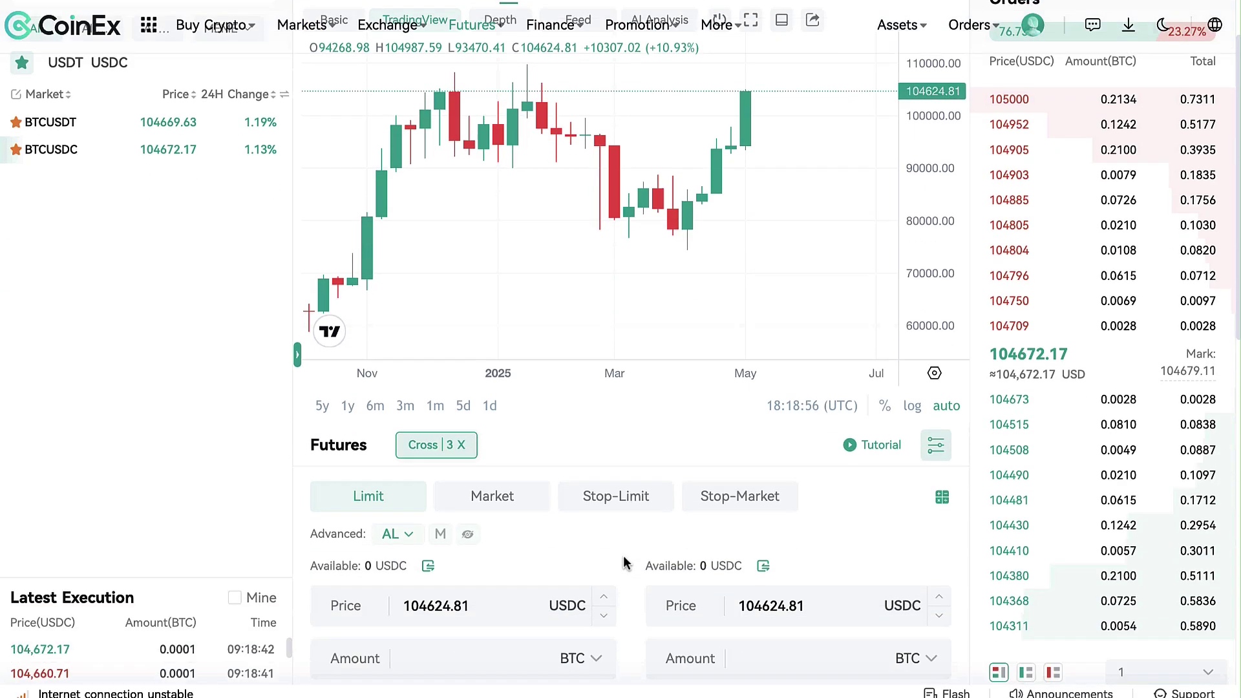
pyautogui.scroll(-3, 624, 562)
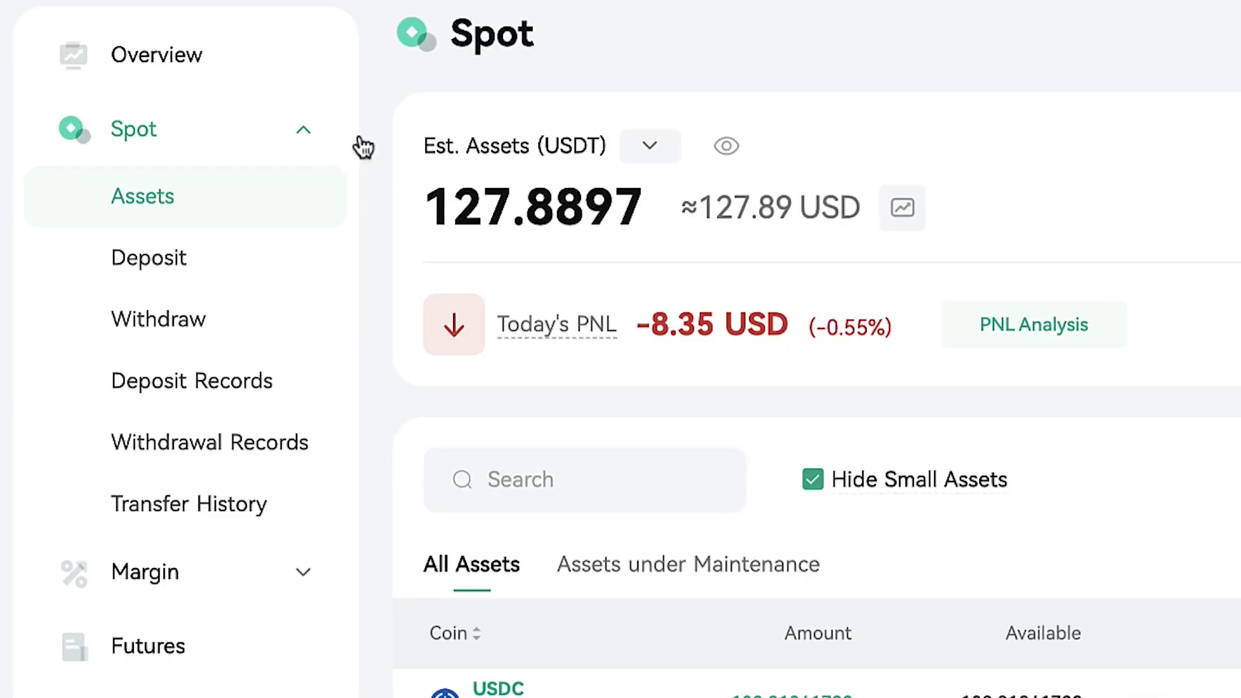
# Collapse the Spot sidebar section to return to the BTCUSDC futures form showing 0 USDC.
pyautogui.click(203, 176)
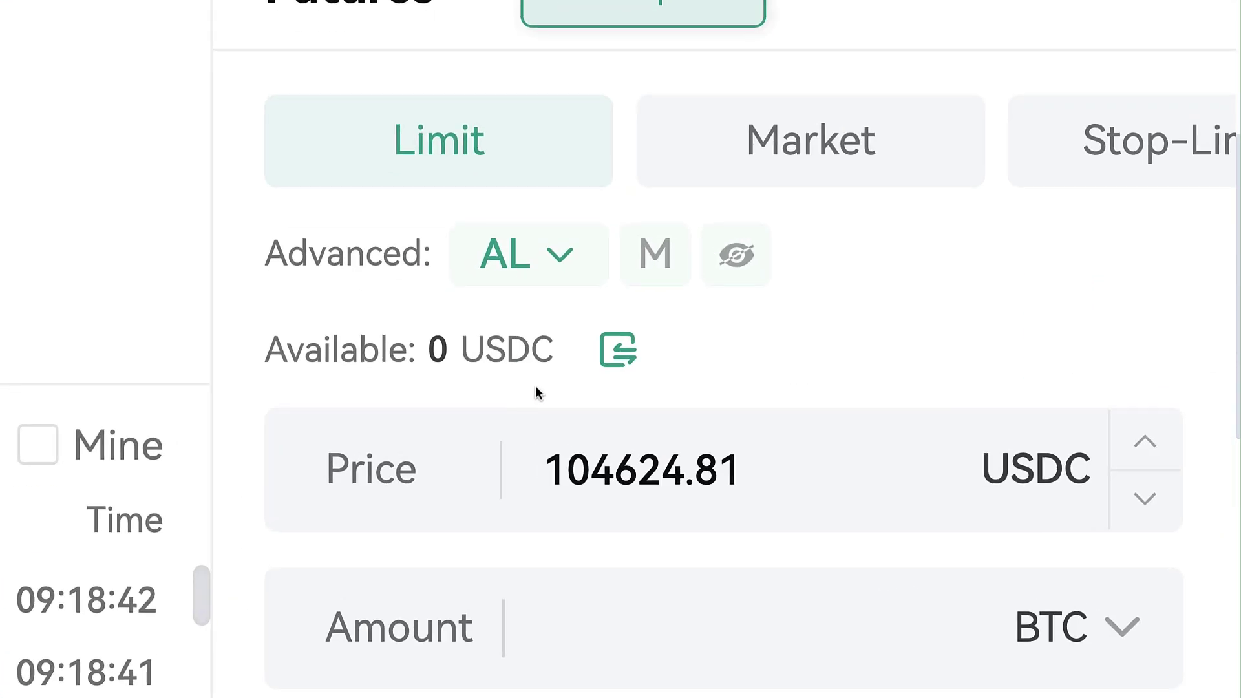
# Transfer the entire 108.81841733 USDC balance from Spot to Futures.
pyautogui.click(429, 379)
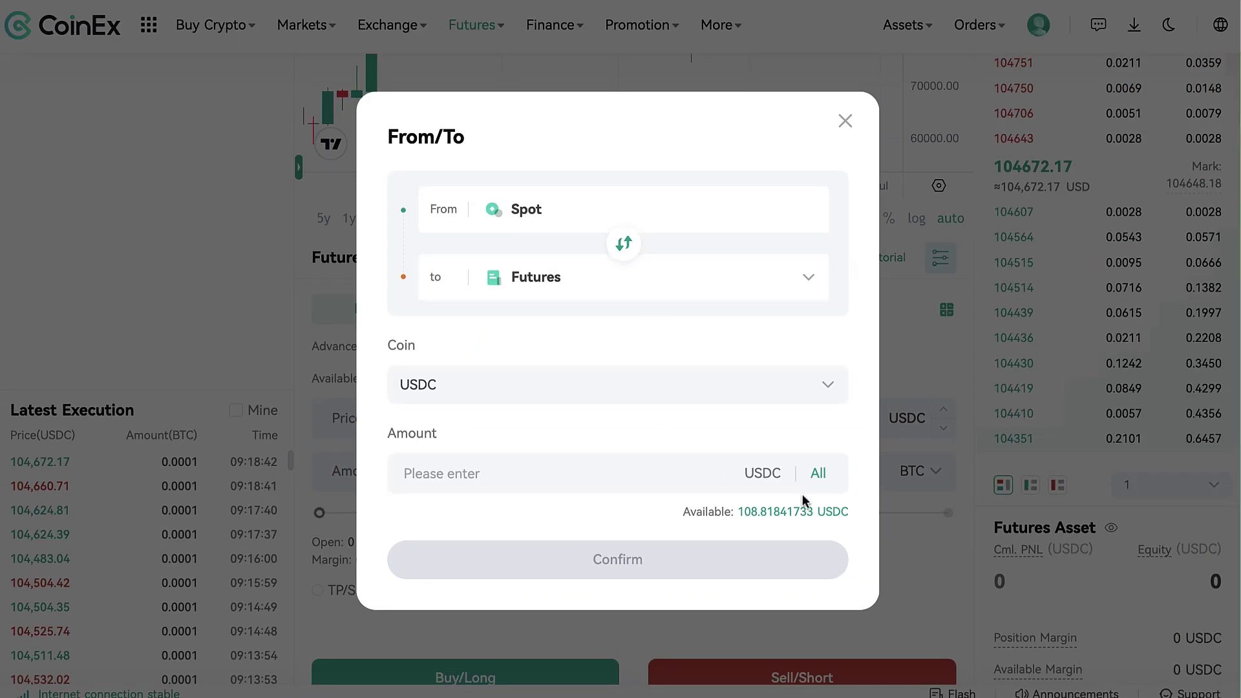
pyautogui.click(818, 473)
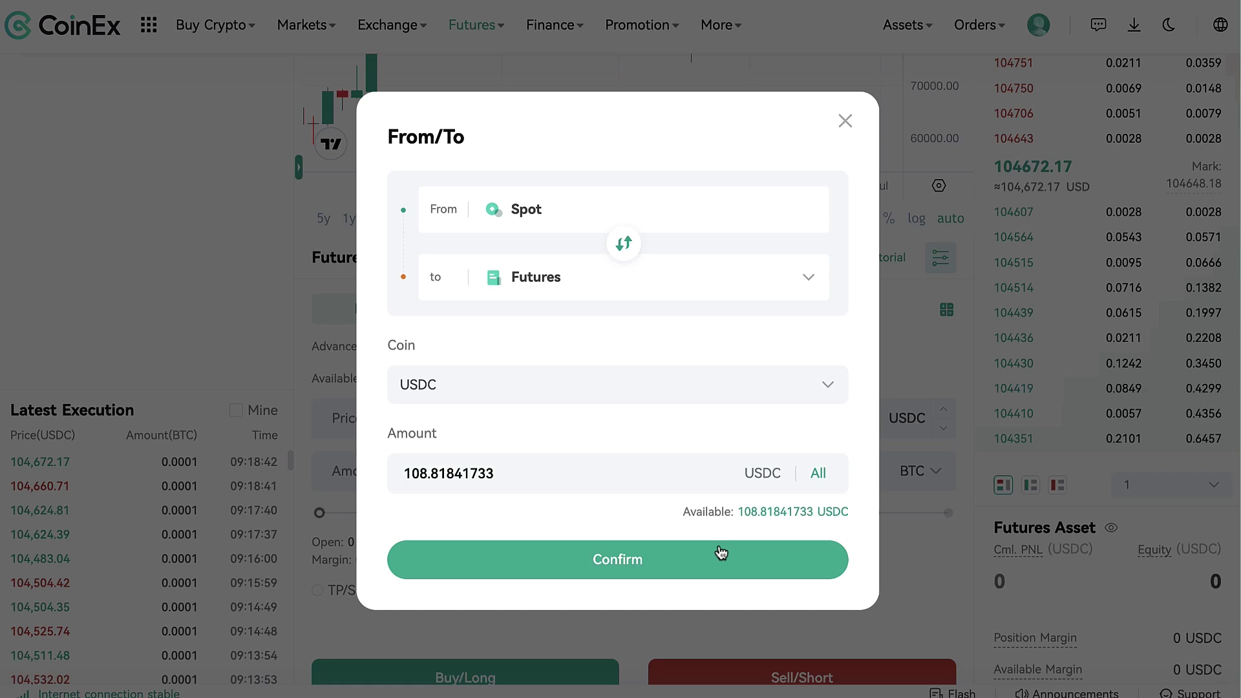
pyautogui.click(677, 560)
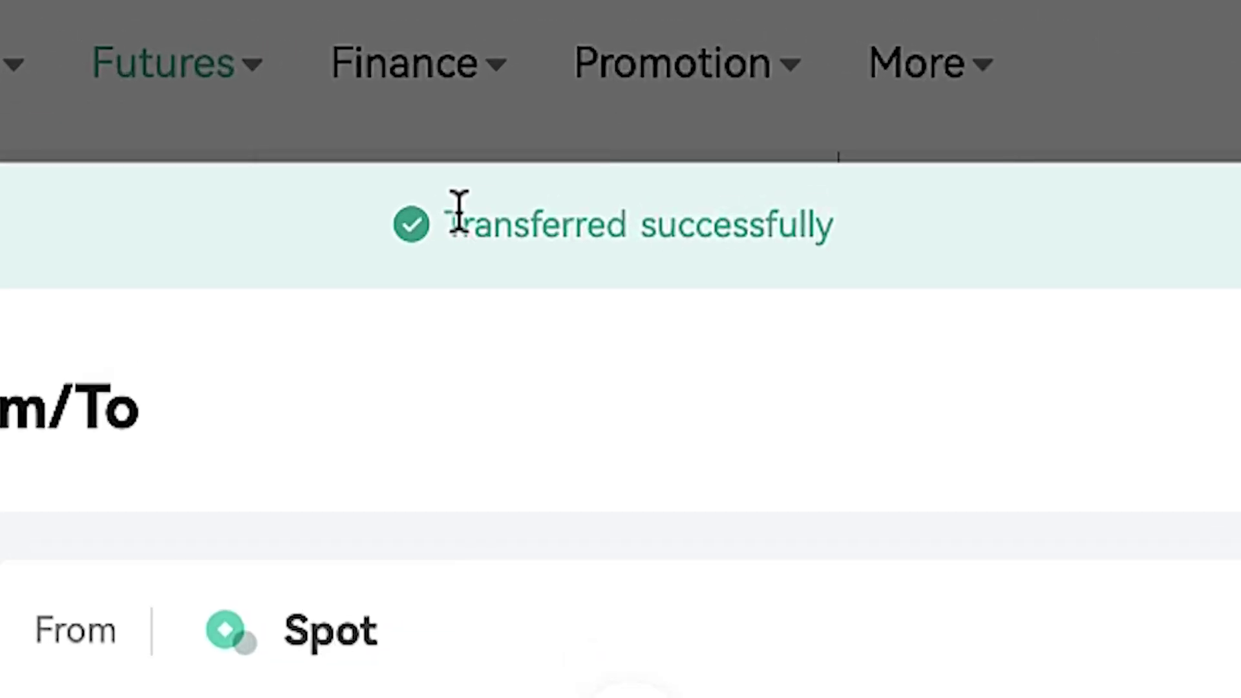
pyautogui.moveTo(459, 210); pyautogui.dragTo(1051, 249)
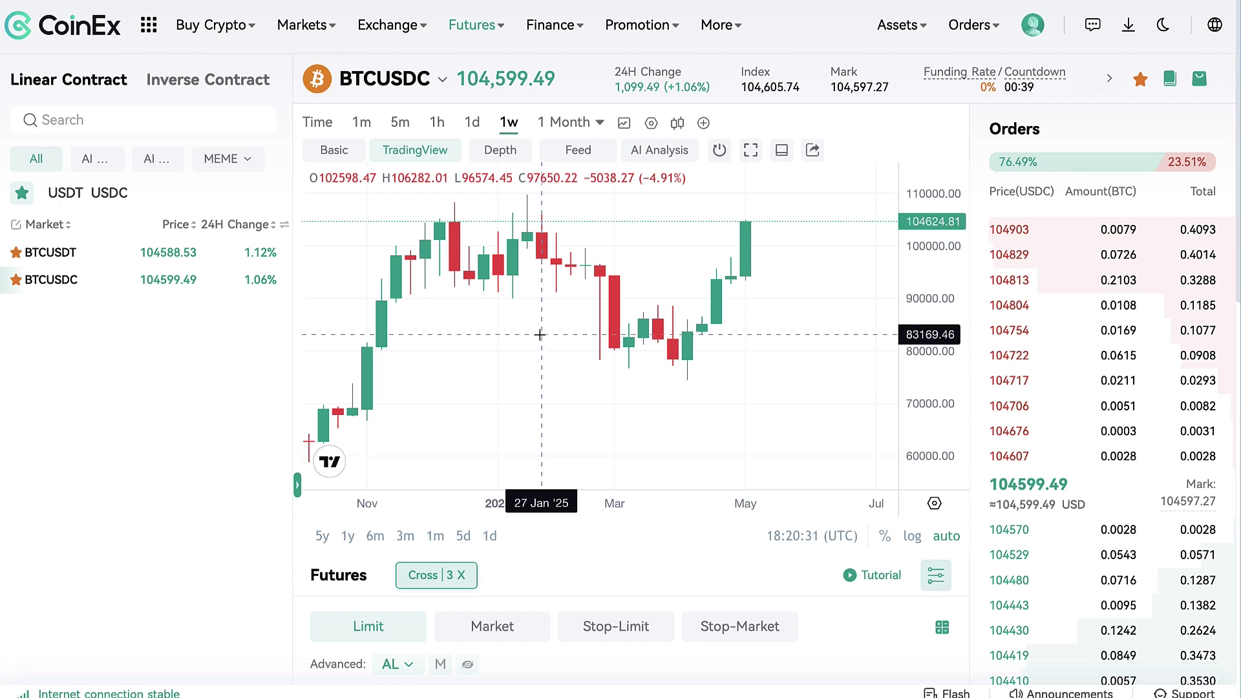
# Show one year of BTCUSDC history and switch the chart to 1d candles.
pyautogui.scroll(5, 494, 330)
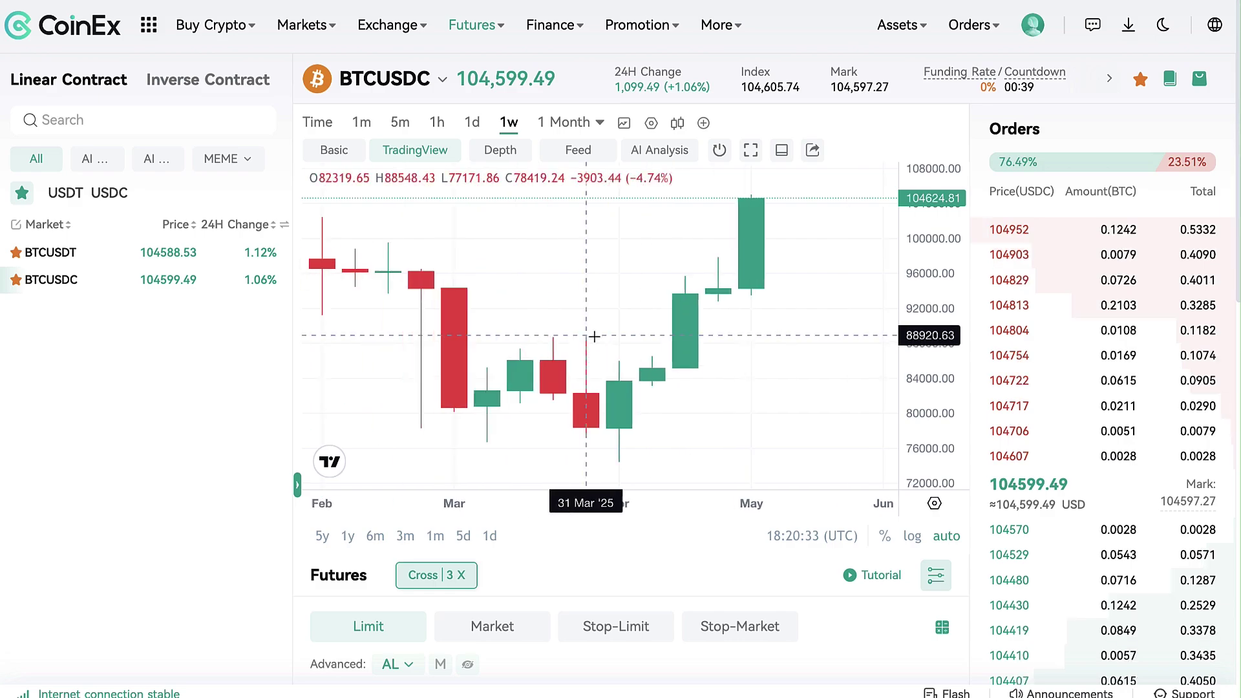
pyautogui.scroll(-5, 594, 337)
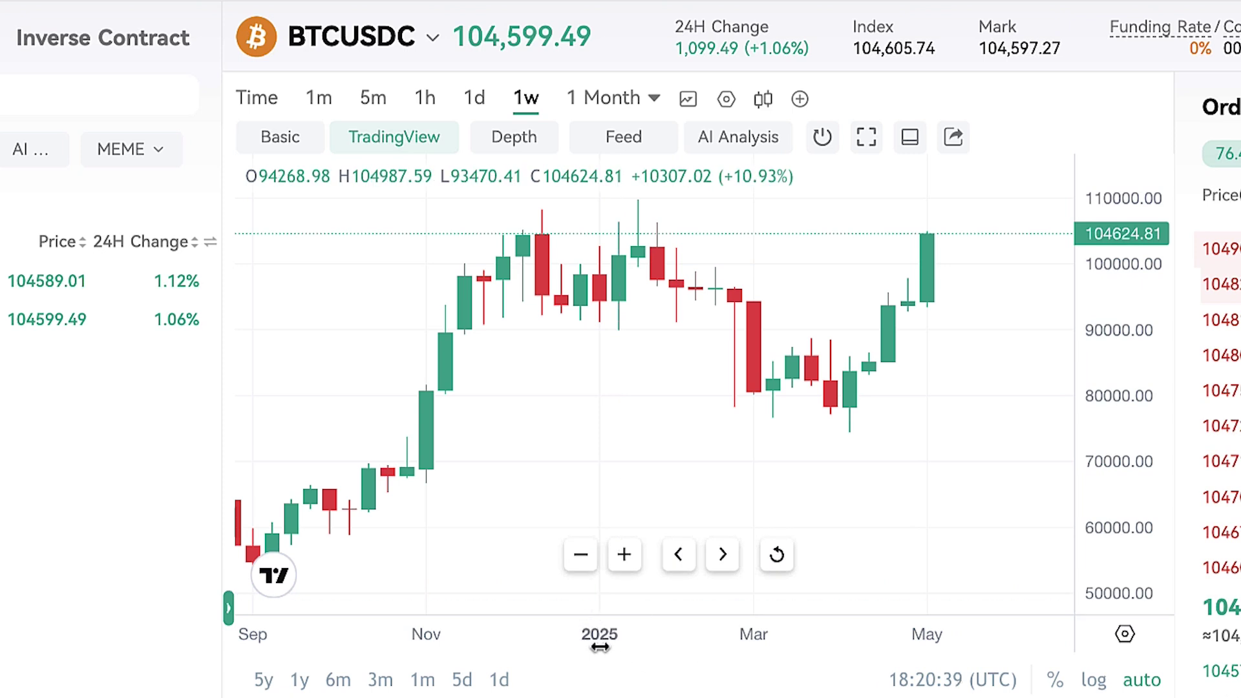
pyautogui.click(294, 688)
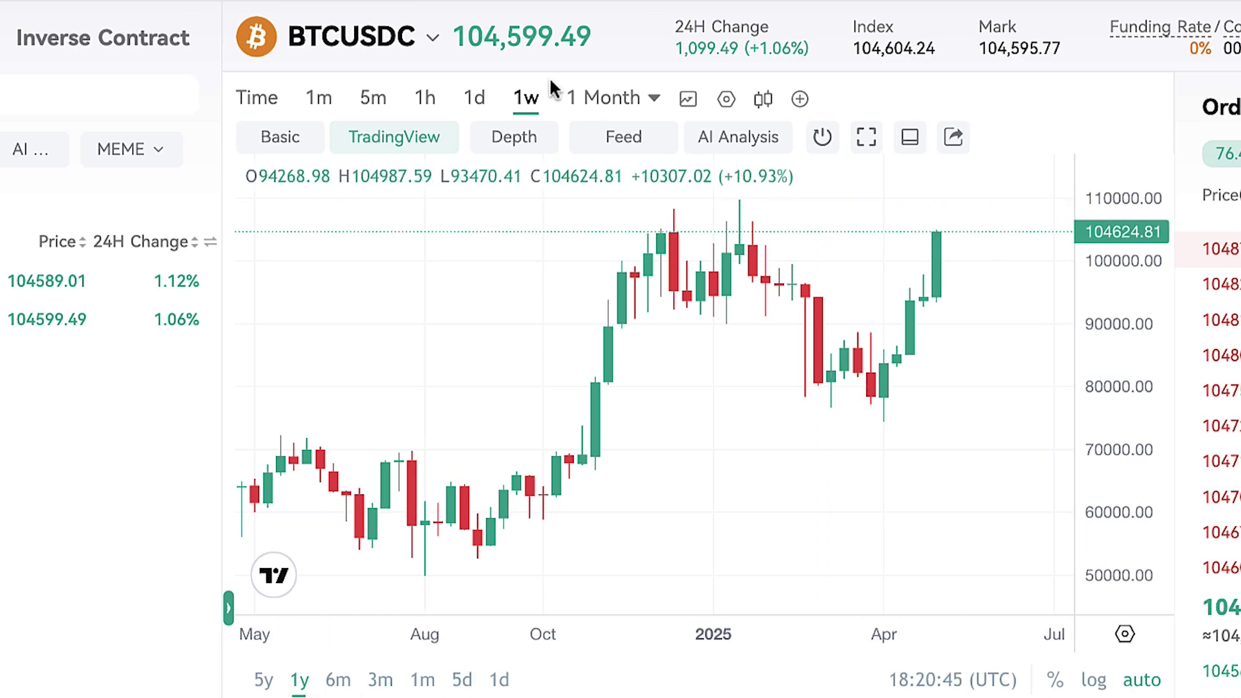
pyautogui.click(475, 99)
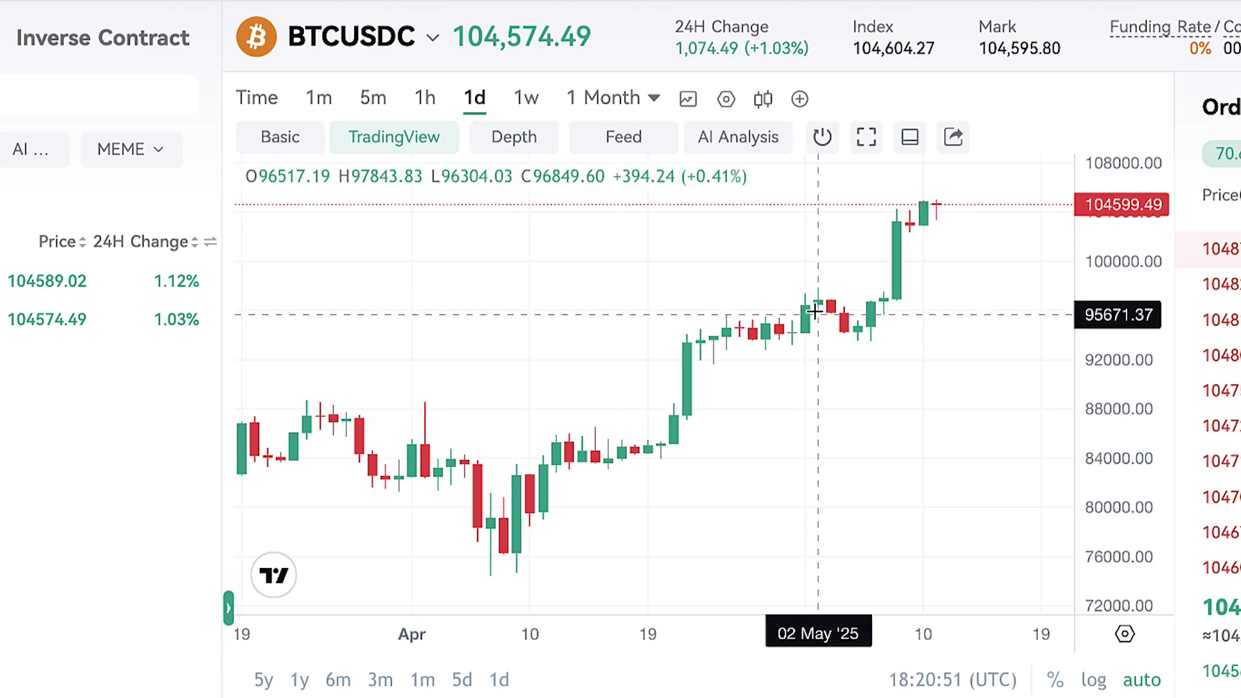
# Pan and rescale the daily chart, then restore automatic price scaling.
pyautogui.scroll(5, 886, 299)
pyautogui.scroll(1, 603, 365)
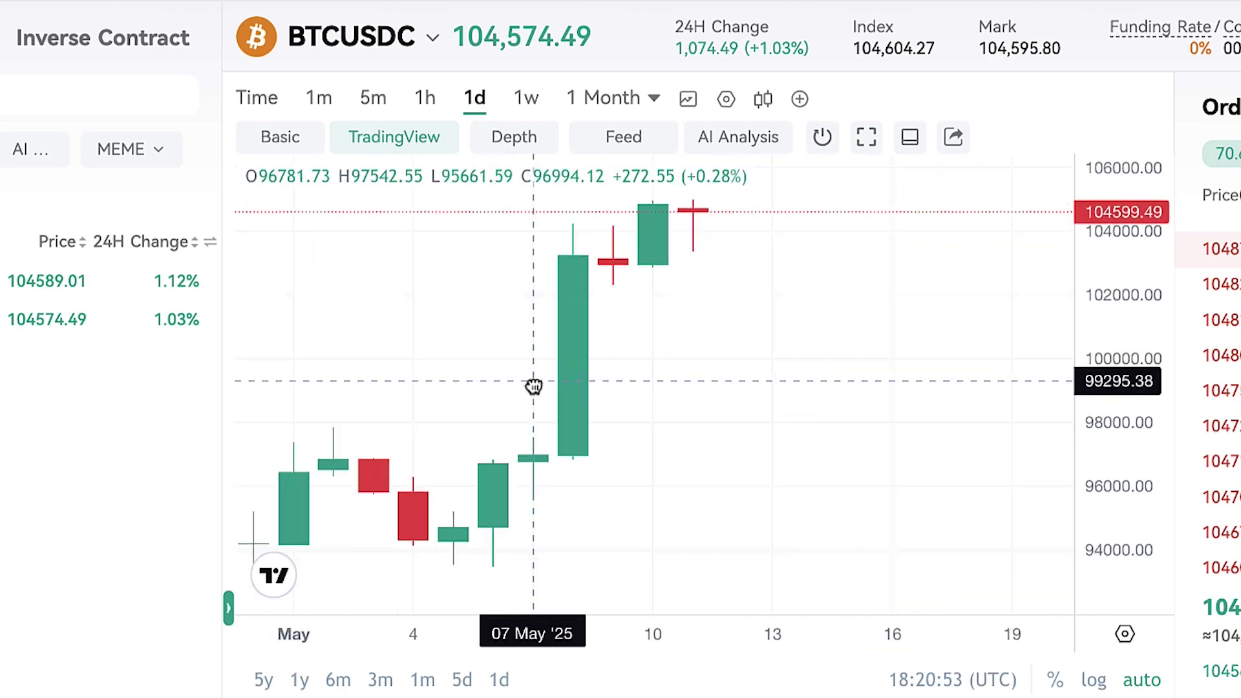
pyautogui.moveTo(527, 388); pyautogui.dragTo(660, 447)
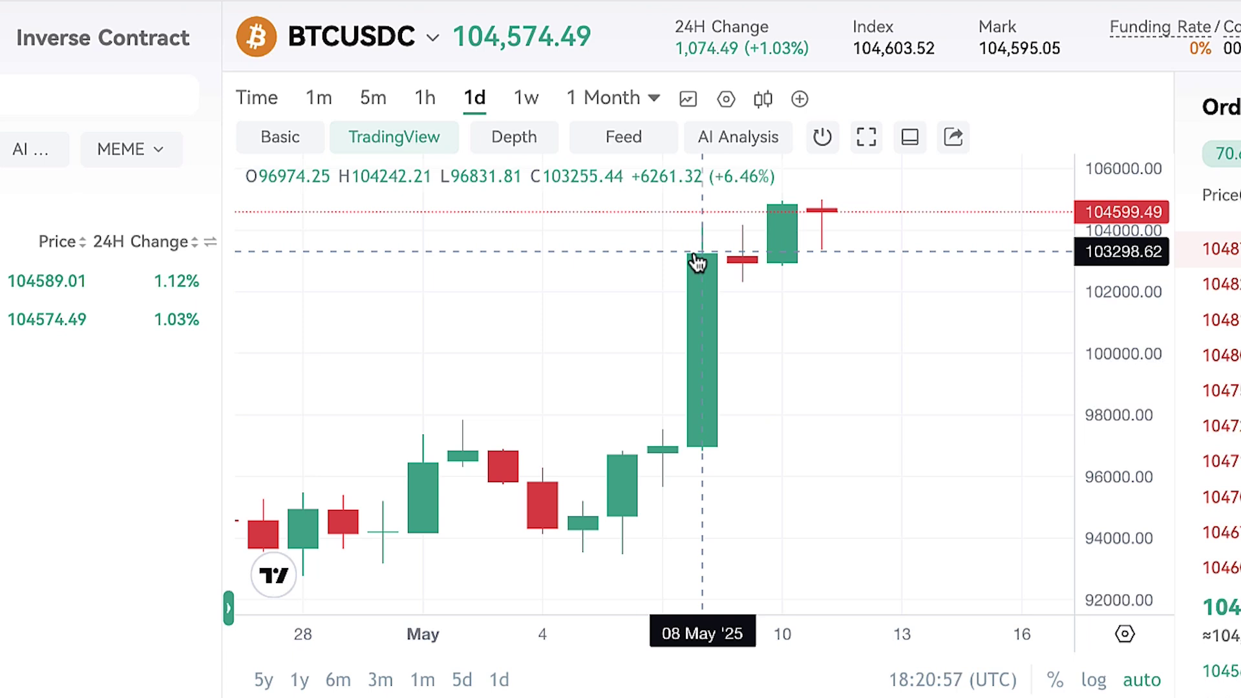
pyautogui.moveTo(1122, 258); pyautogui.dragTo(1121, 351)
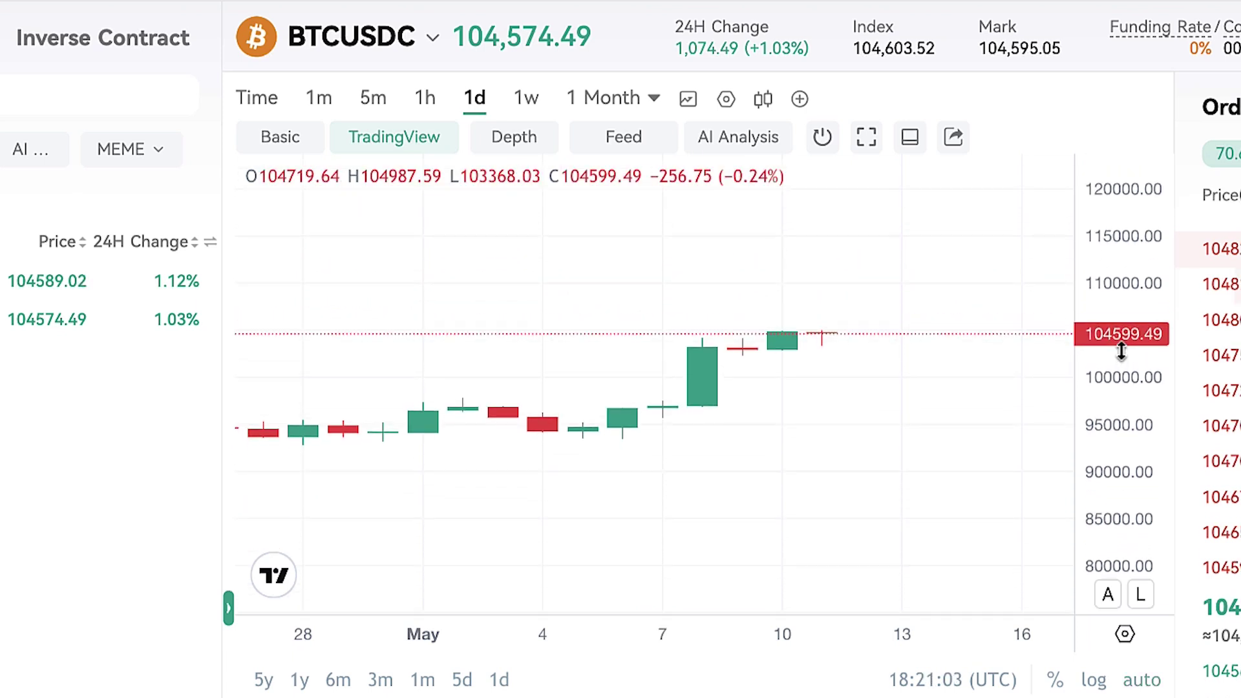
pyautogui.hscroll(-2, 1122, 351)
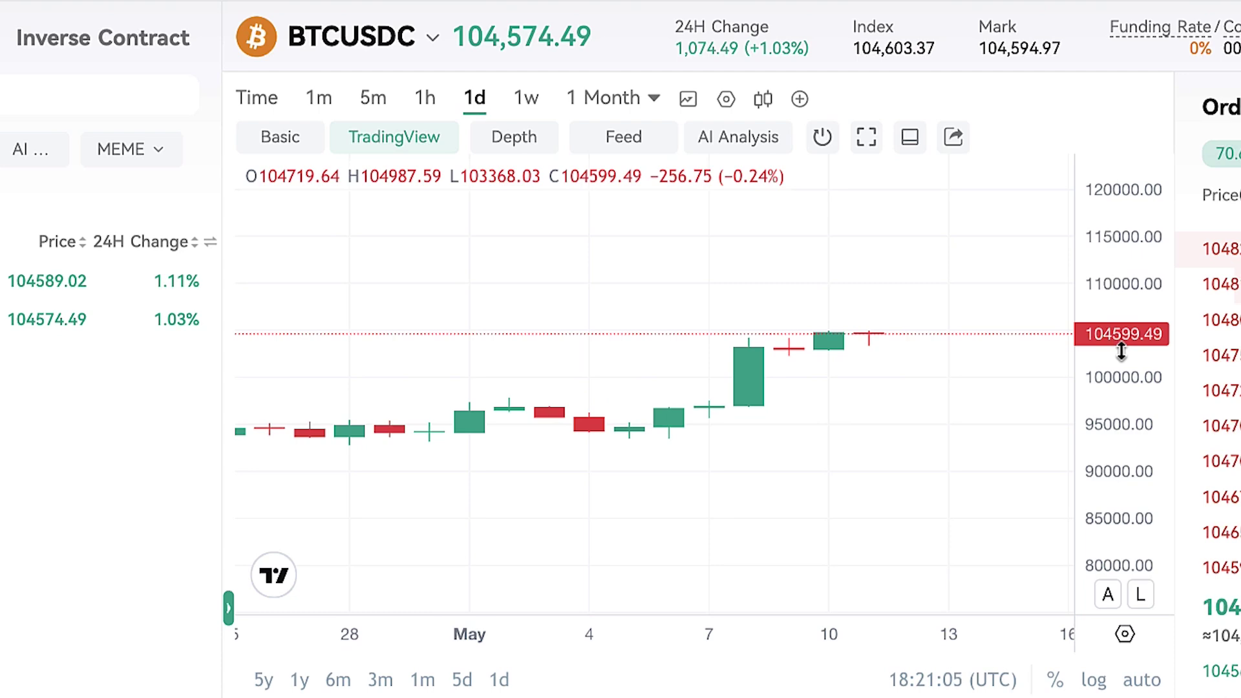
pyautogui.doubleClick(1123, 354)
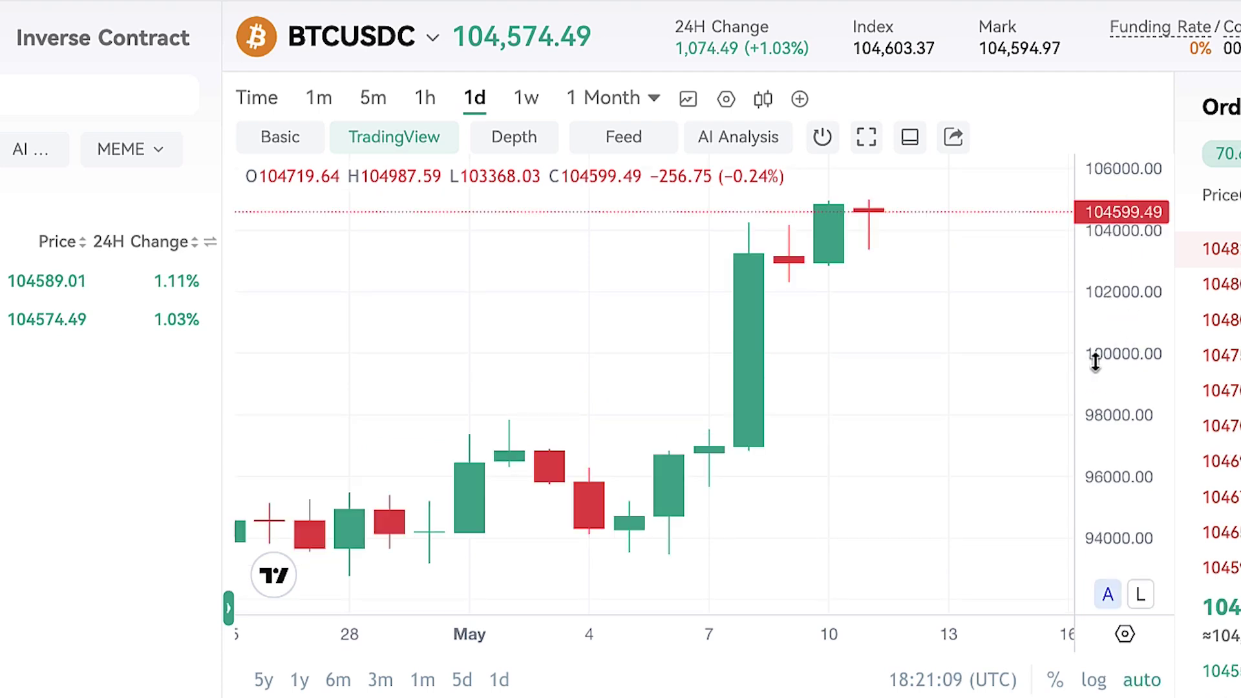
# Close the Compare symbol window over the BTCUSDC chart.
pyautogui.scroll(-5, 793, 526)
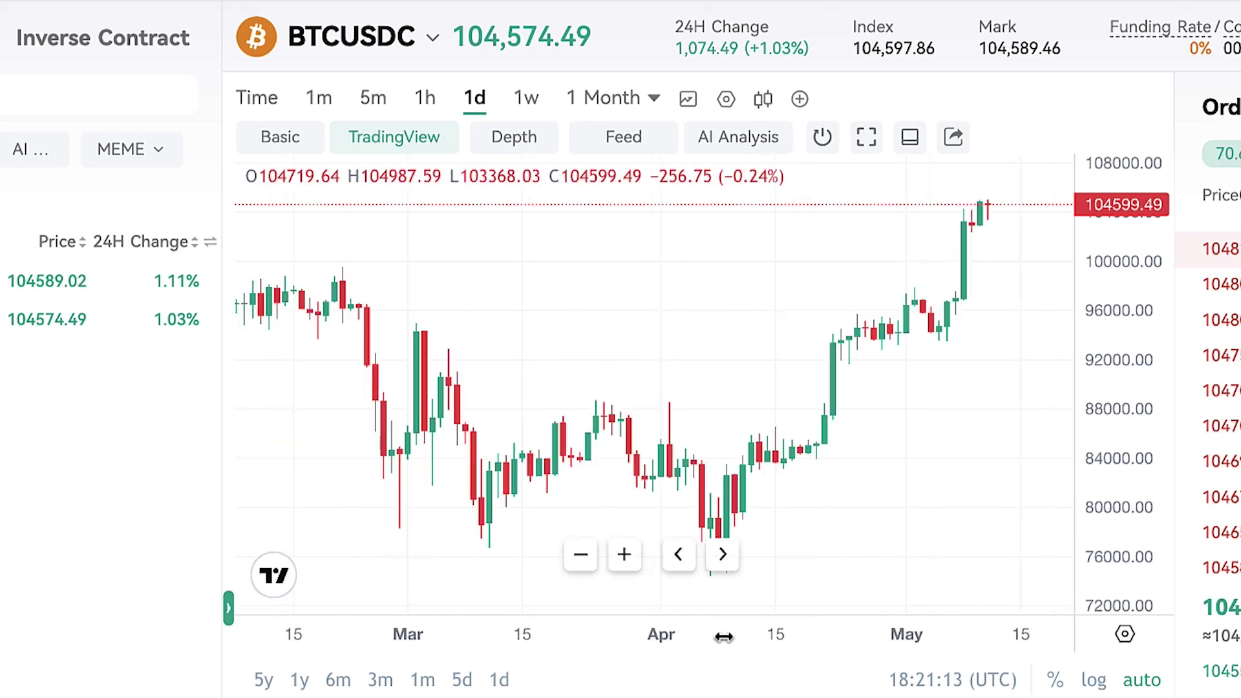
pyautogui.scroll(4, 711, 637)
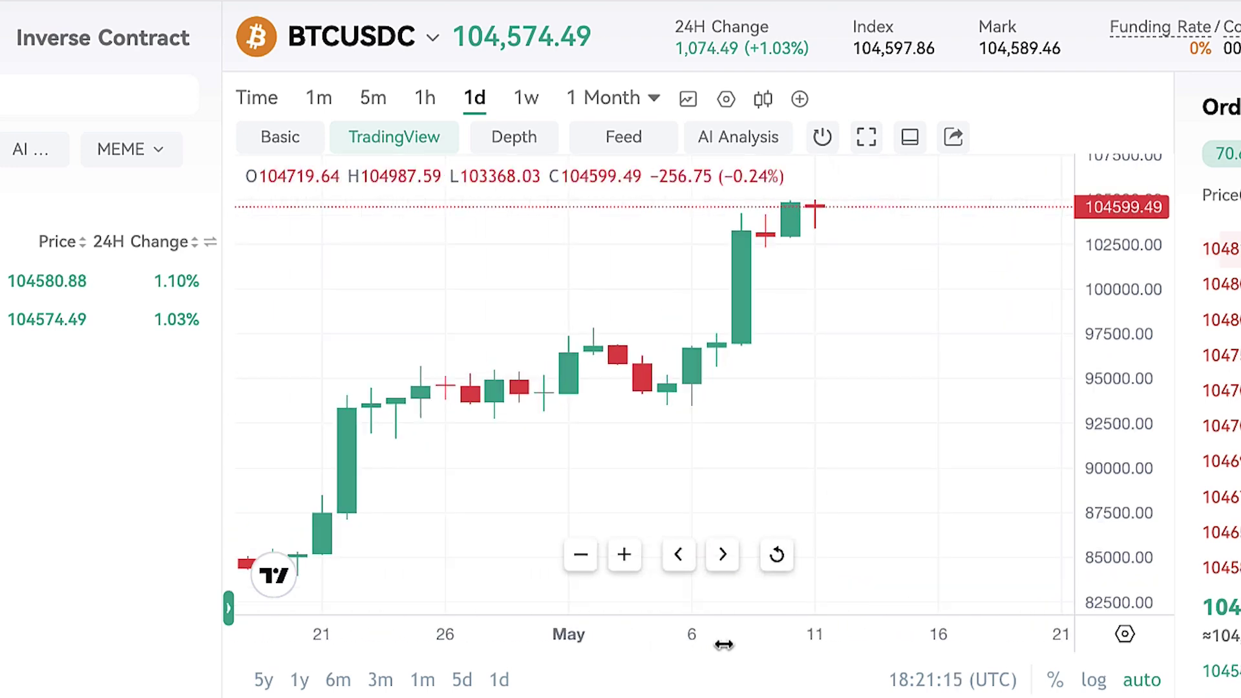
pyautogui.scroll(-4, 723, 645)
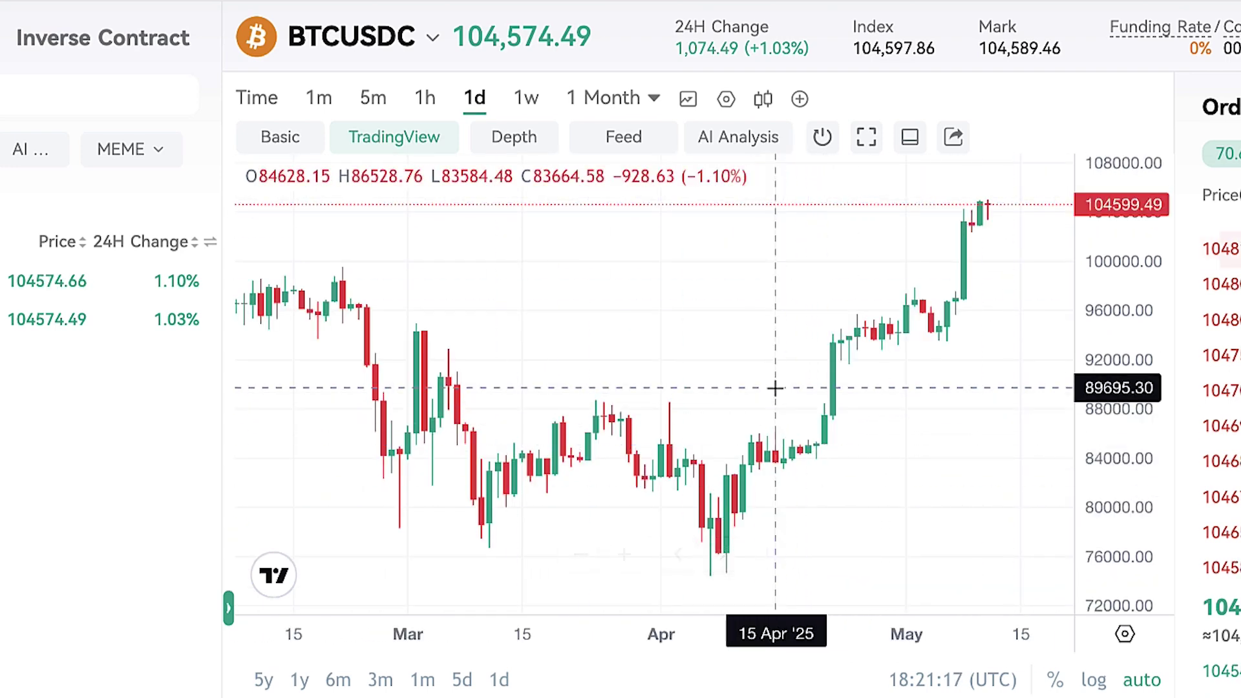
pyautogui.scroll(-2, 684, 368)
pyautogui.scroll(-2, 685, 367)
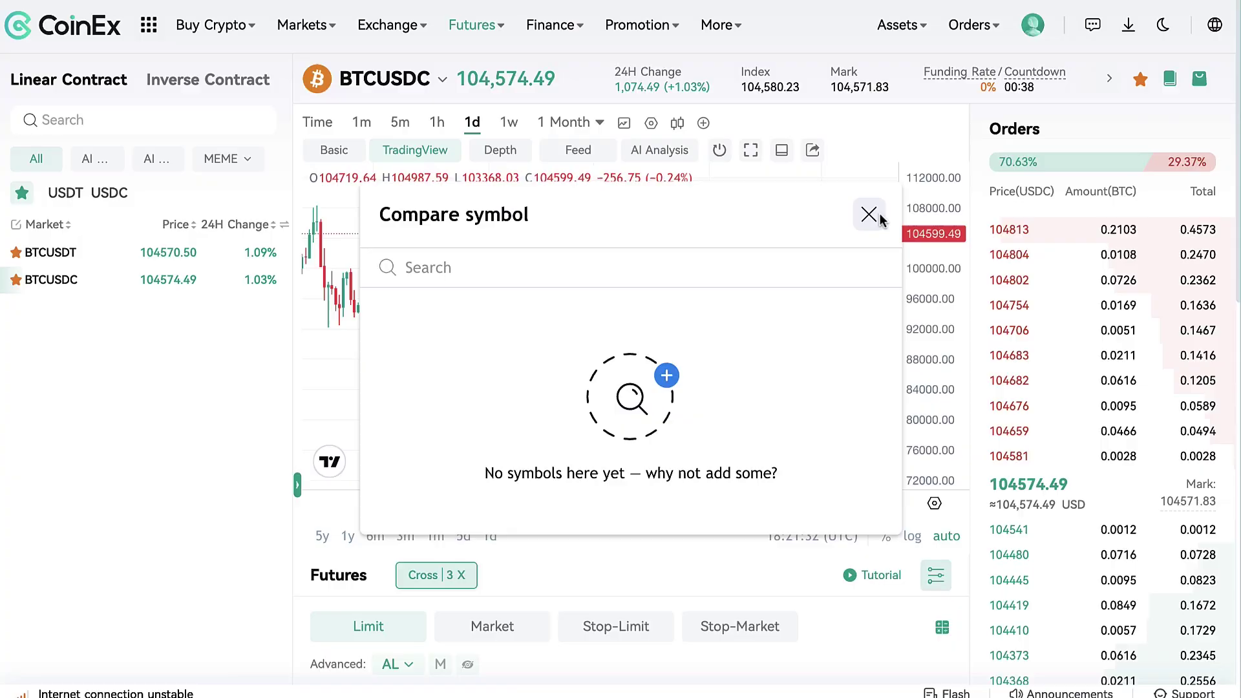
pyautogui.click(867, 211)
pyautogui.scroll(5, 709, 300)
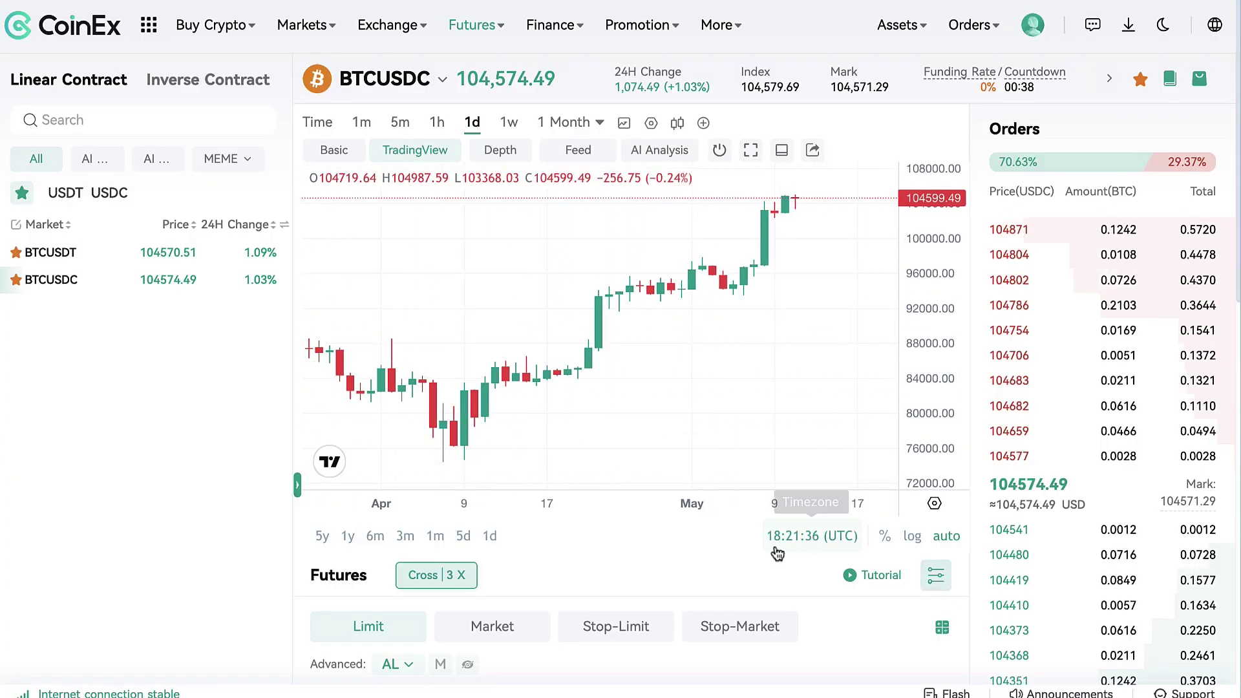
pyautogui.scroll(-3, 774, 545)
pyautogui.scroll(4, 565, 165)
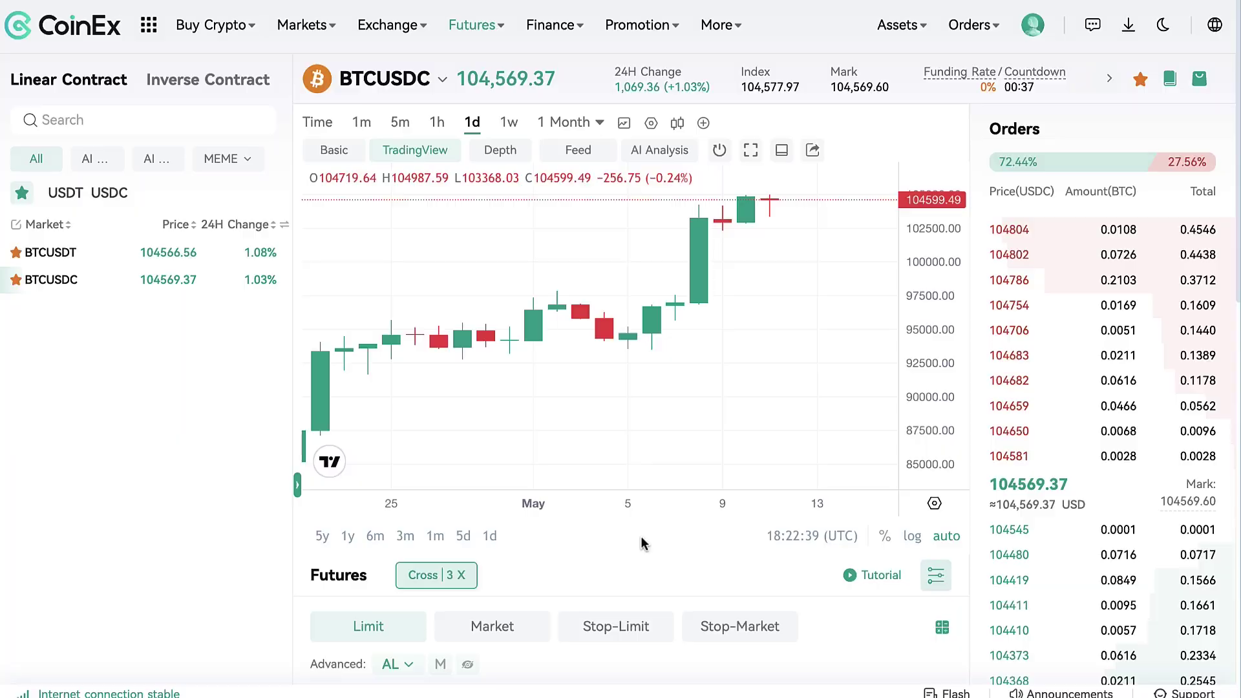
# Preview the Stop-Limit and Stop-Market forms, then settle on a Market order.
pyautogui.scroll(-5, 616, 549)
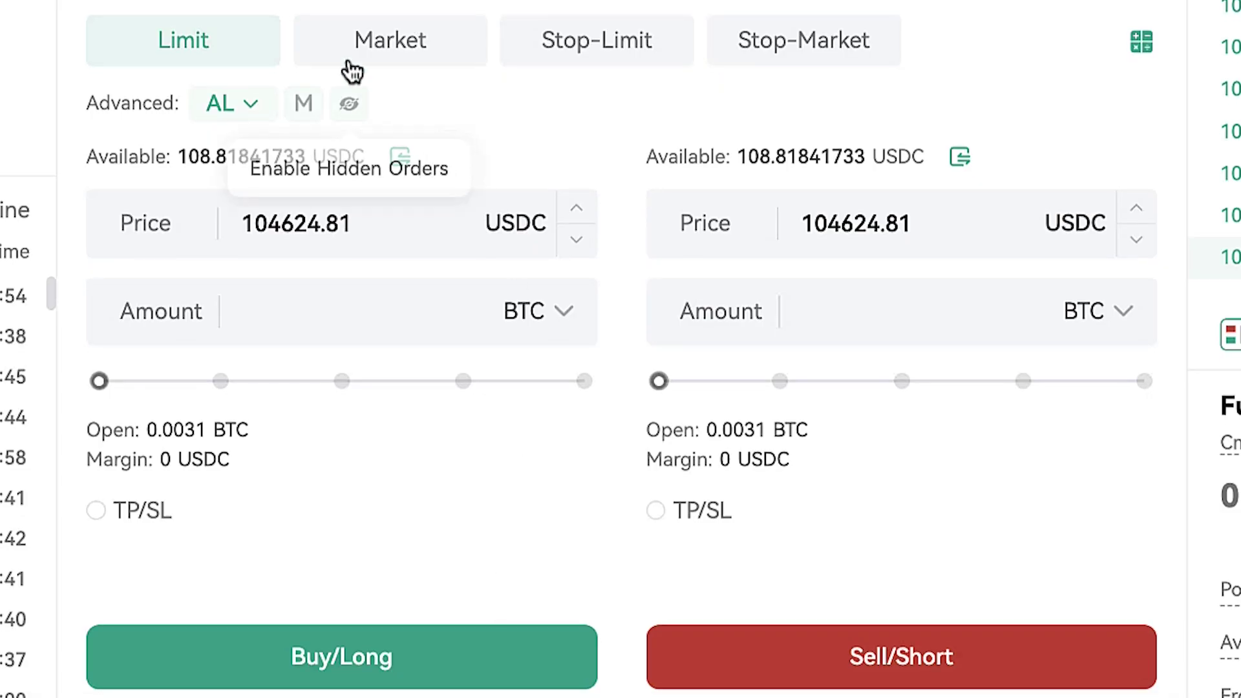
pyautogui.click(362, 52)
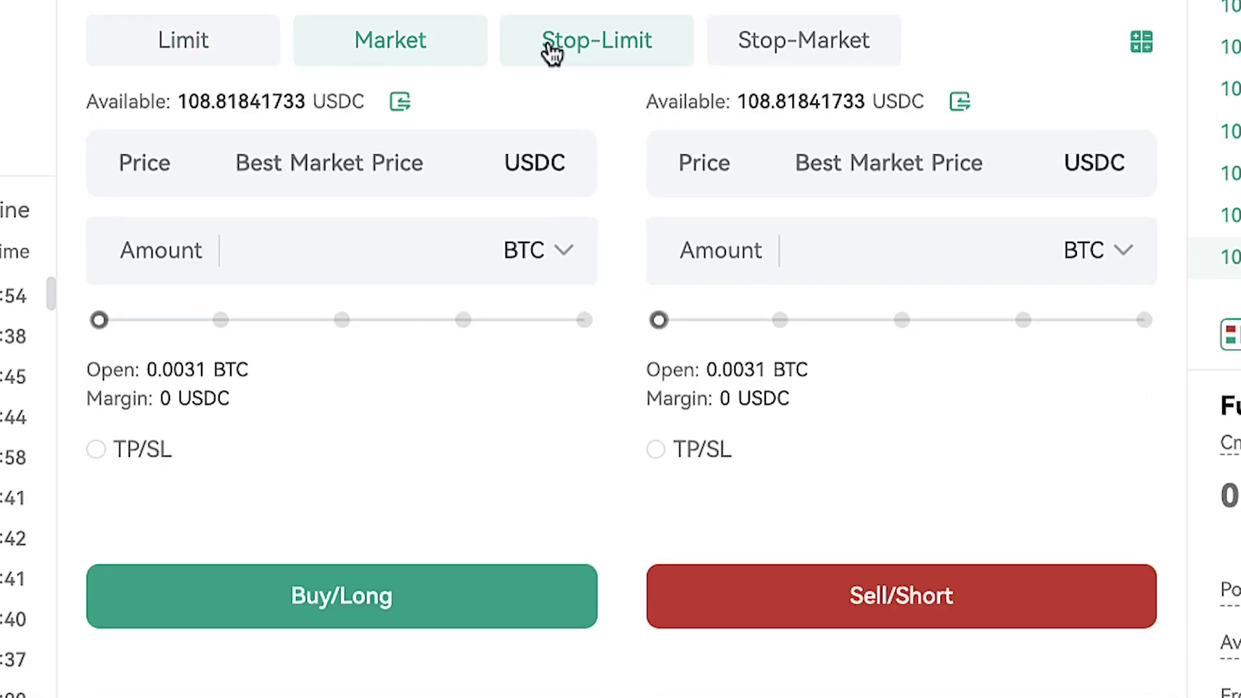
pyautogui.click(572, 51)
pyautogui.click(820, 58)
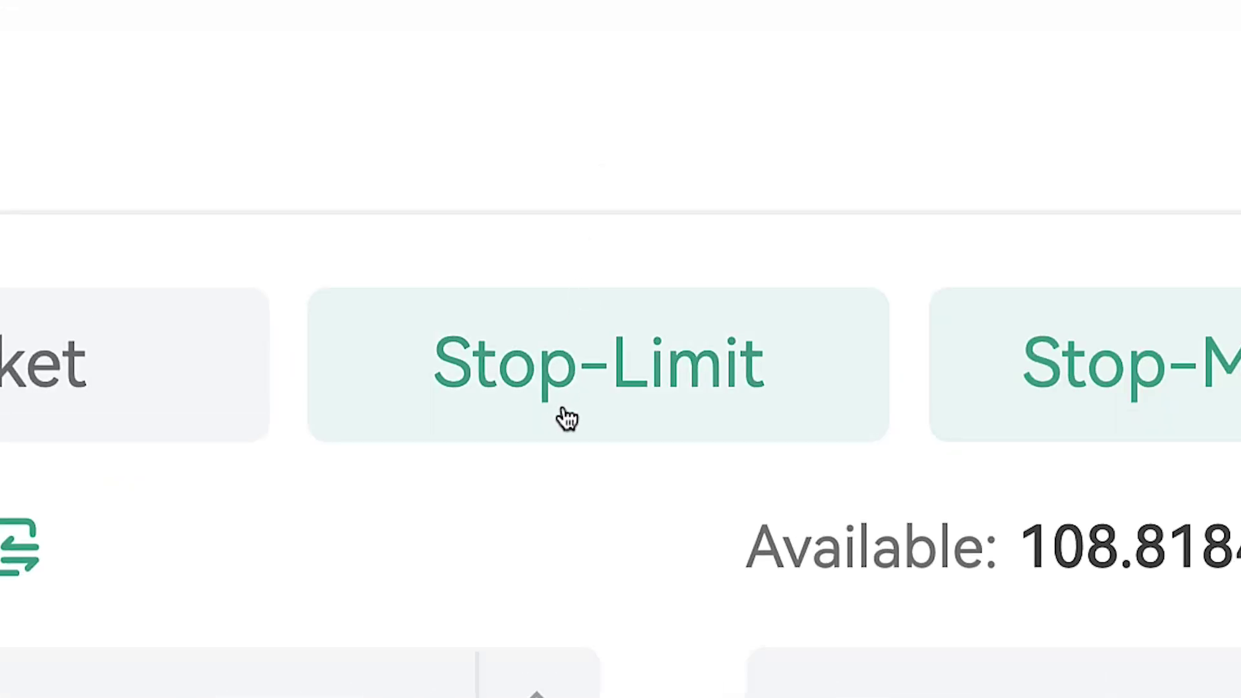
pyautogui.click(55, 382)
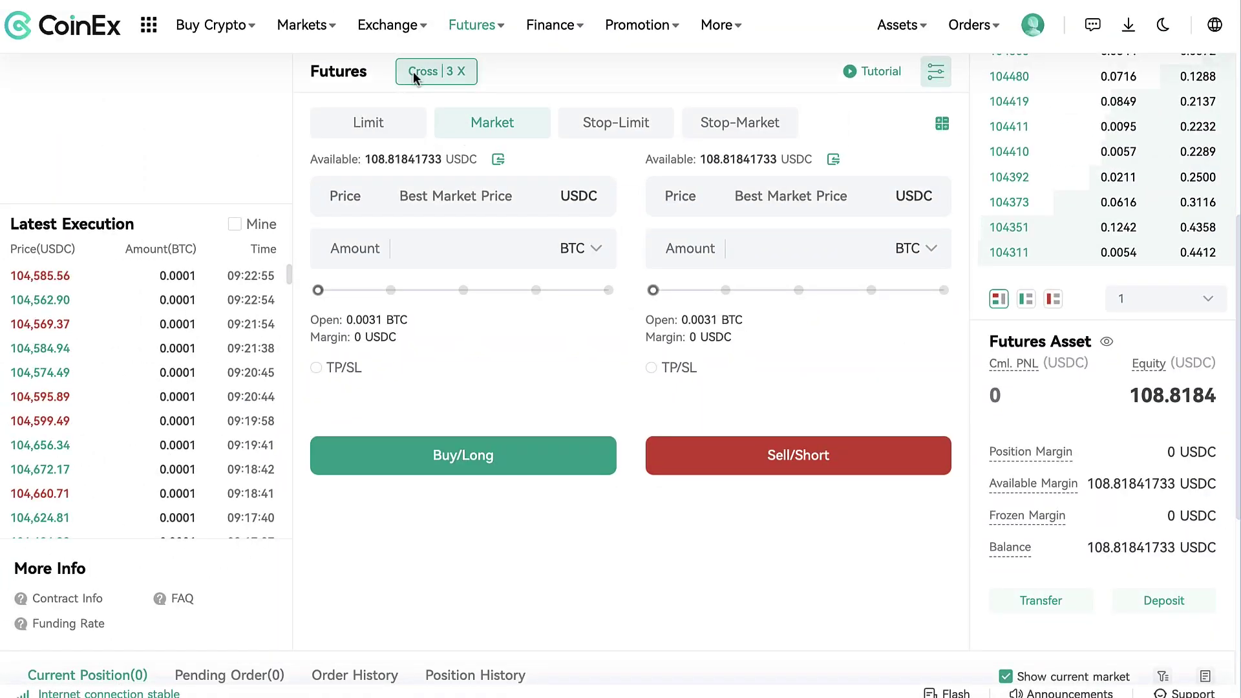
# Set BTCUSDC cross leverage from 3X to 10X in the Adjust Leverage dialog.
pyautogui.click(414, 72)
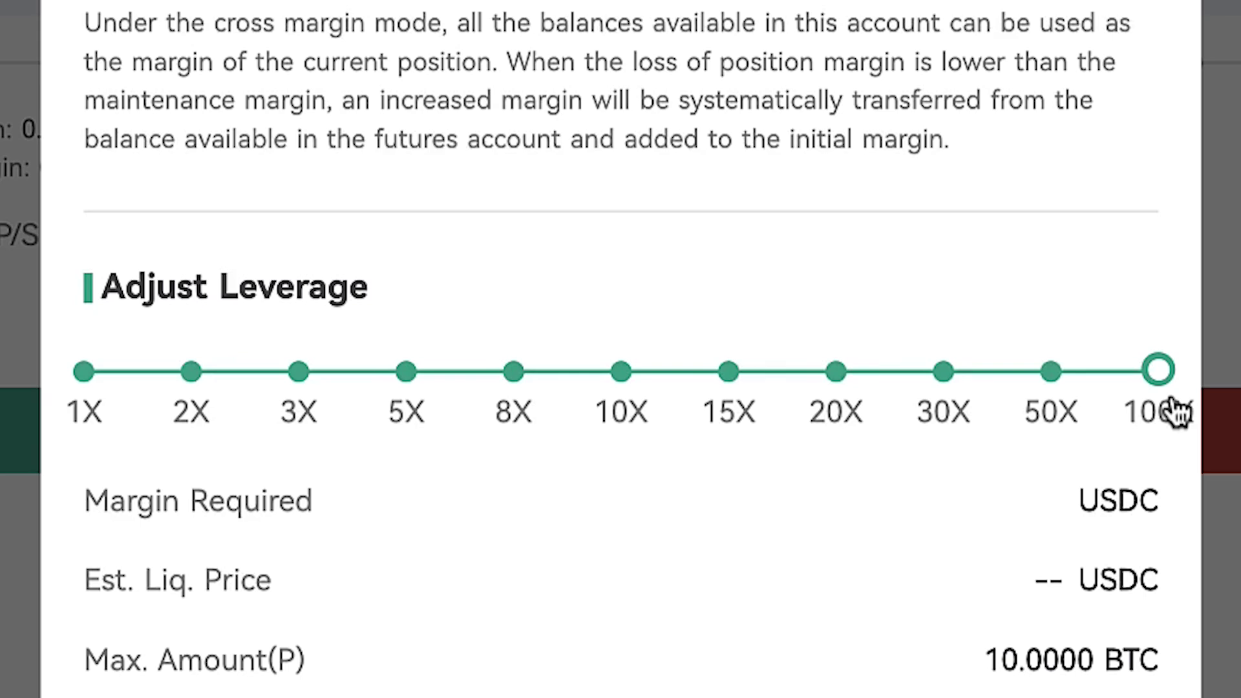
pyautogui.moveTo(1161, 410); pyautogui.dragTo(3, 352)
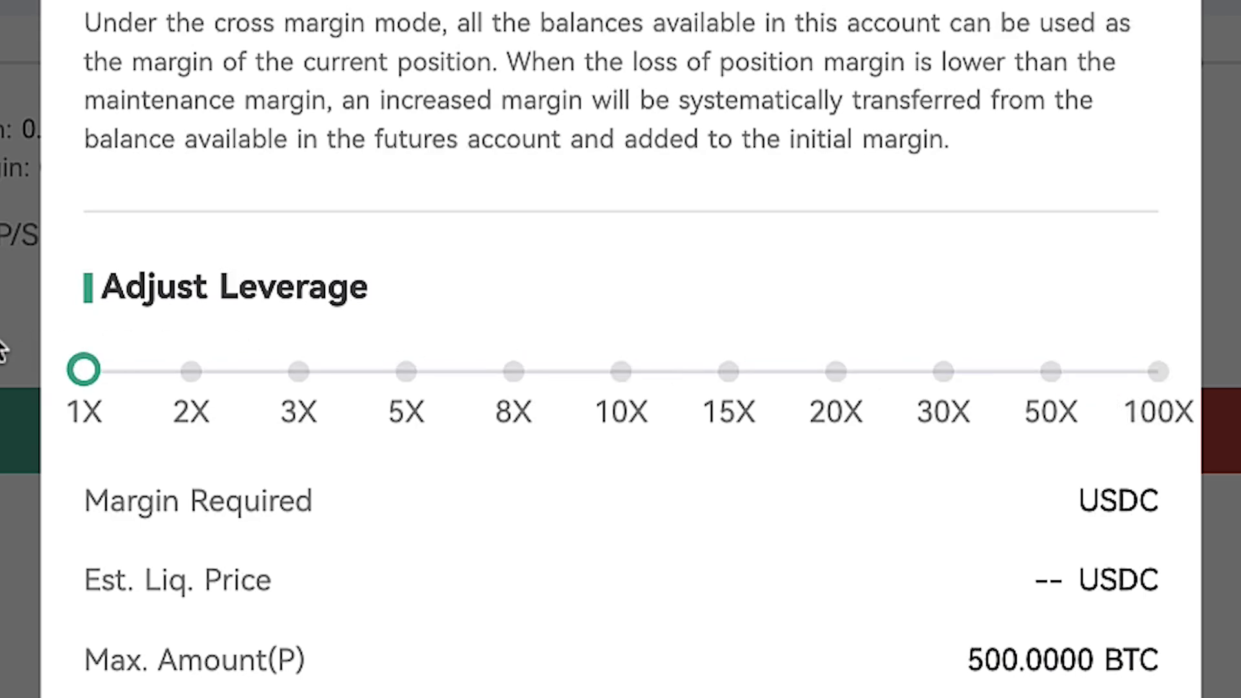
pyautogui.moveTo(289, 361); pyautogui.dragTo(532, 379)
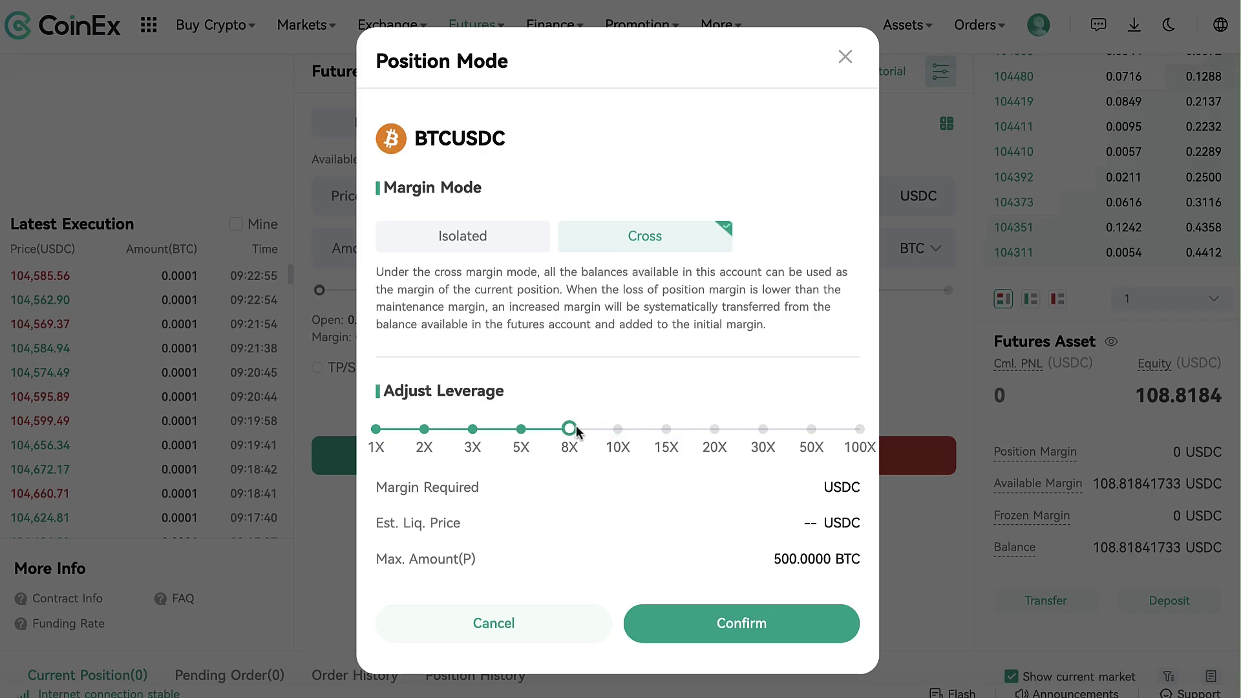
pyautogui.click(713, 621)
pyautogui.scroll(1, 642, 423)
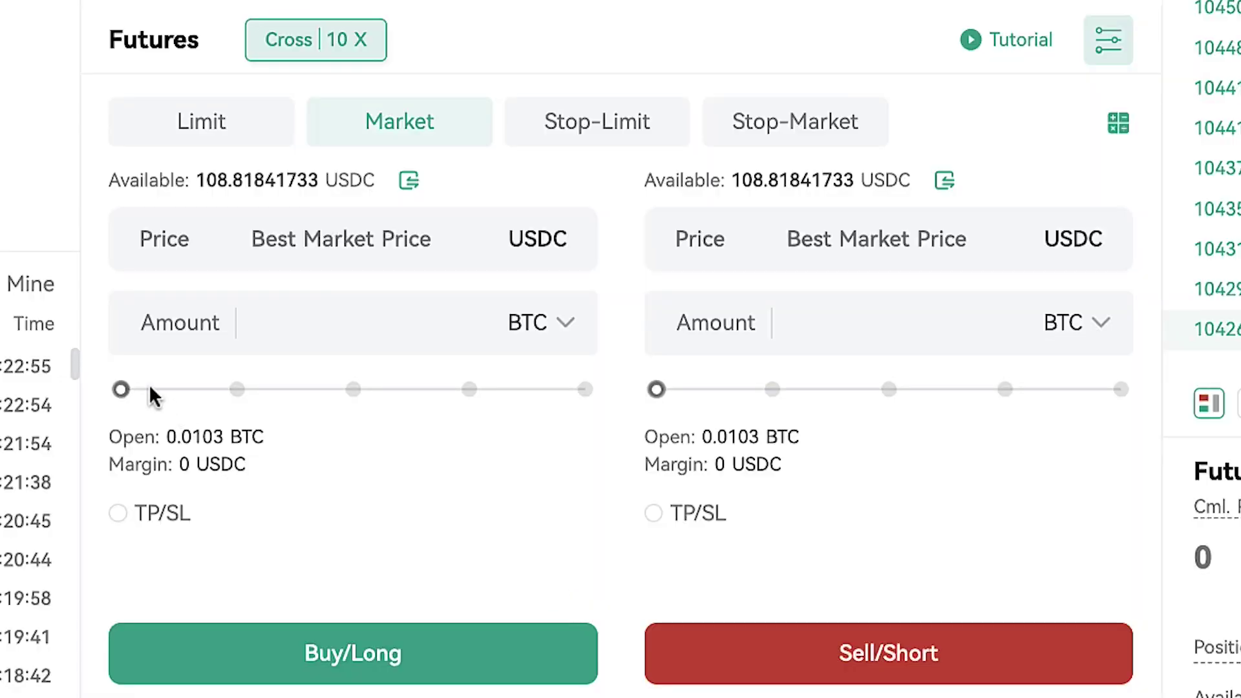
pyautogui.moveTo(124, 387); pyautogui.dragTo(336, 396)
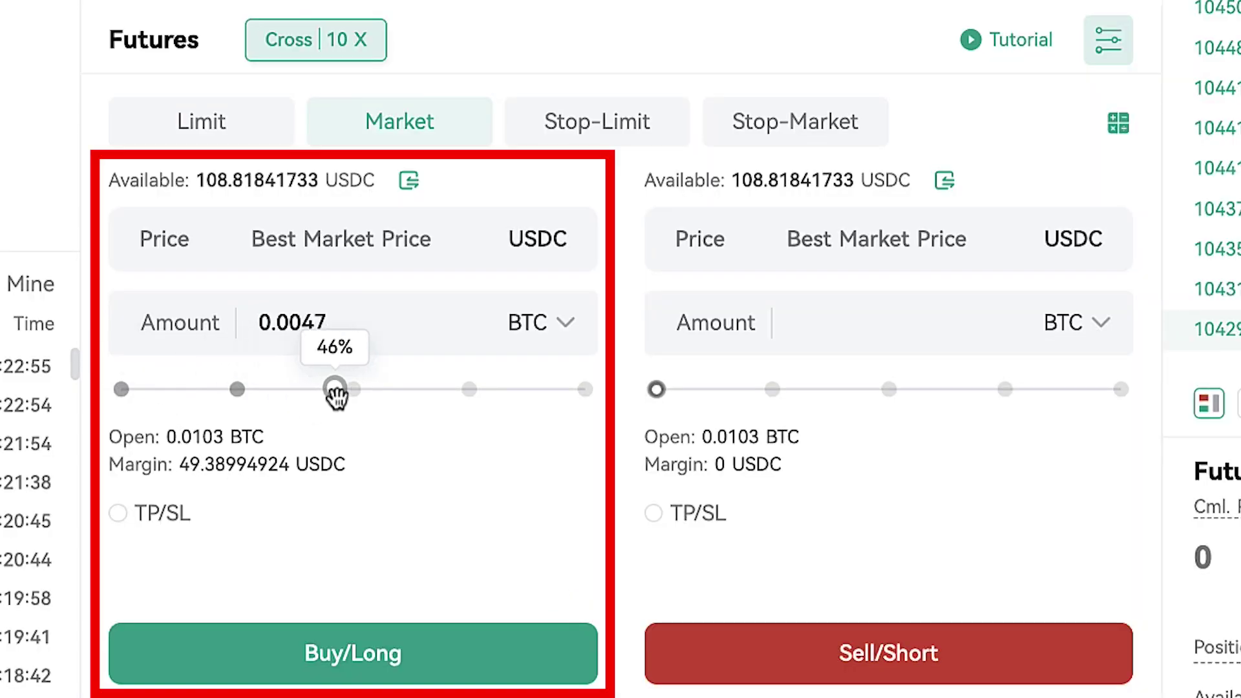
pyautogui.moveTo(658, 390); pyautogui.dragTo(917, 389)
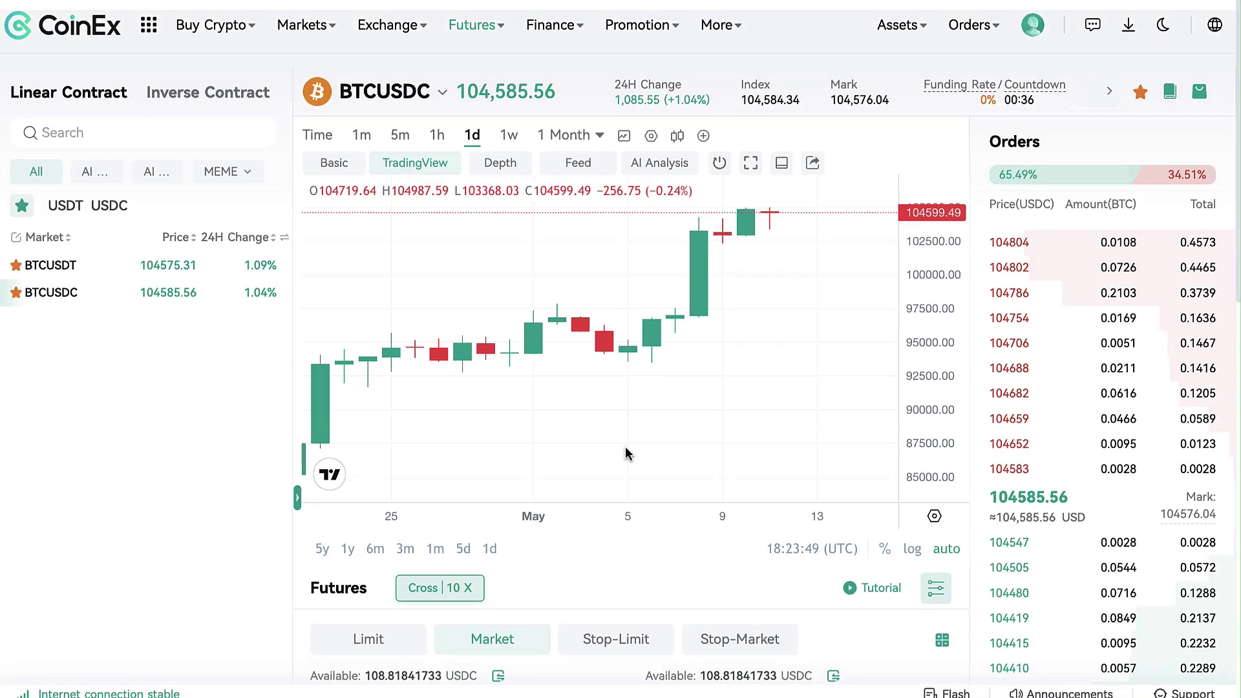
pyautogui.scroll(-5, 626, 450)
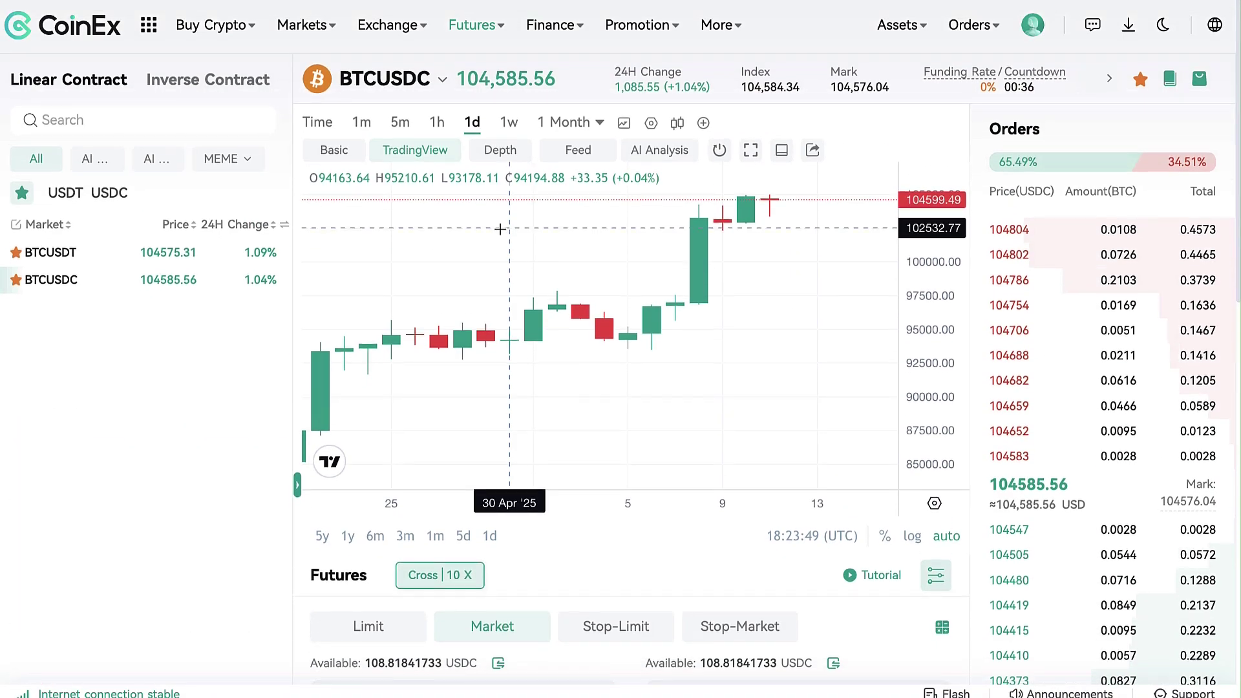
pyautogui.scroll(-5, 519, 266)
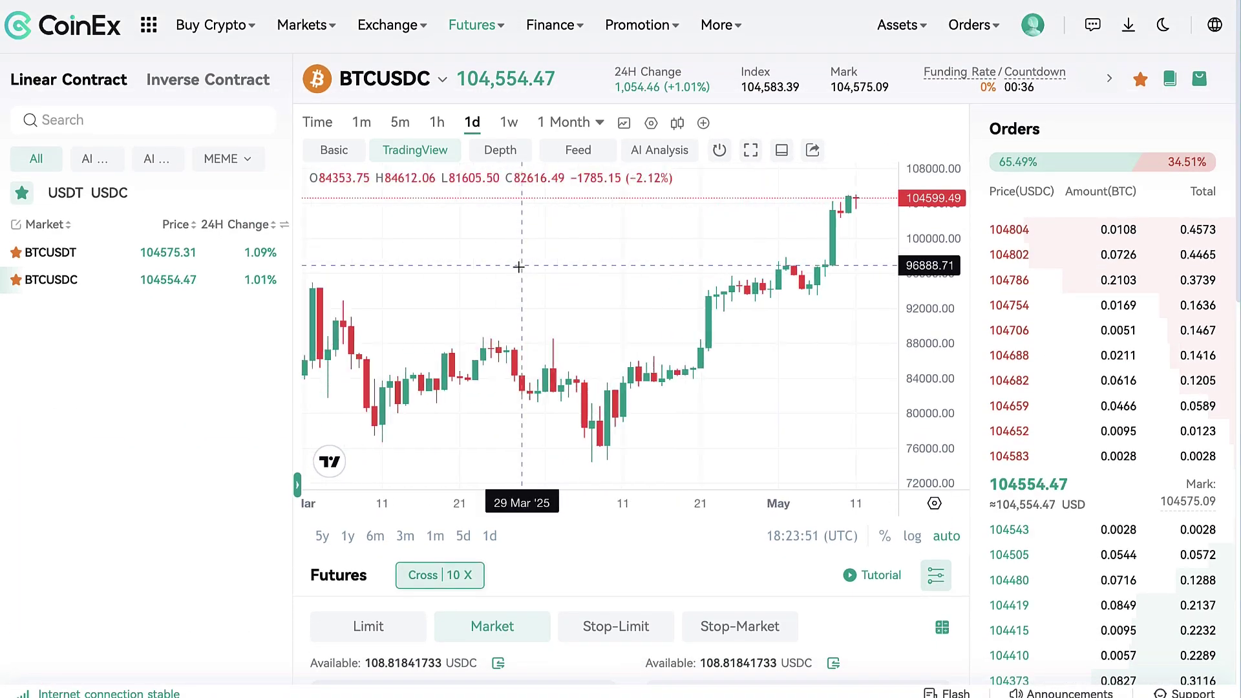
pyautogui.scroll(-5, 601, 555)
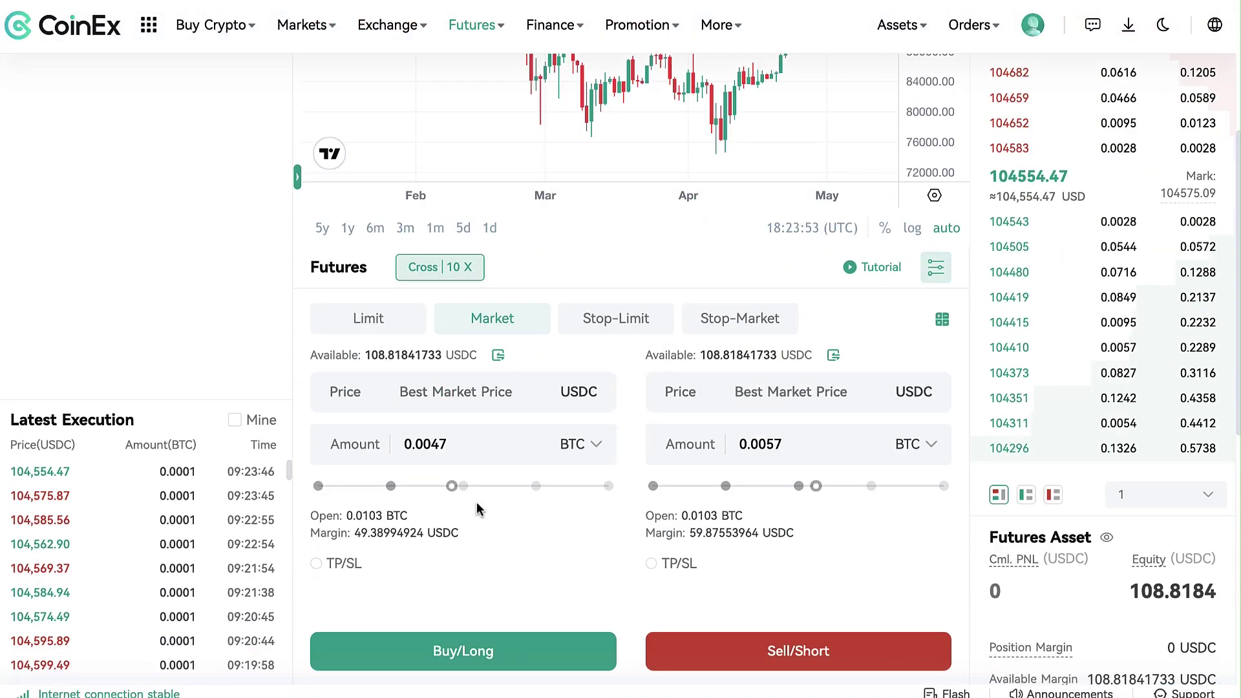
# Set the buy amount to 0.0086 BTC and switch the chart to monthly candles.
pyautogui.moveTo(452, 487); pyautogui.dragTo(565, 486)
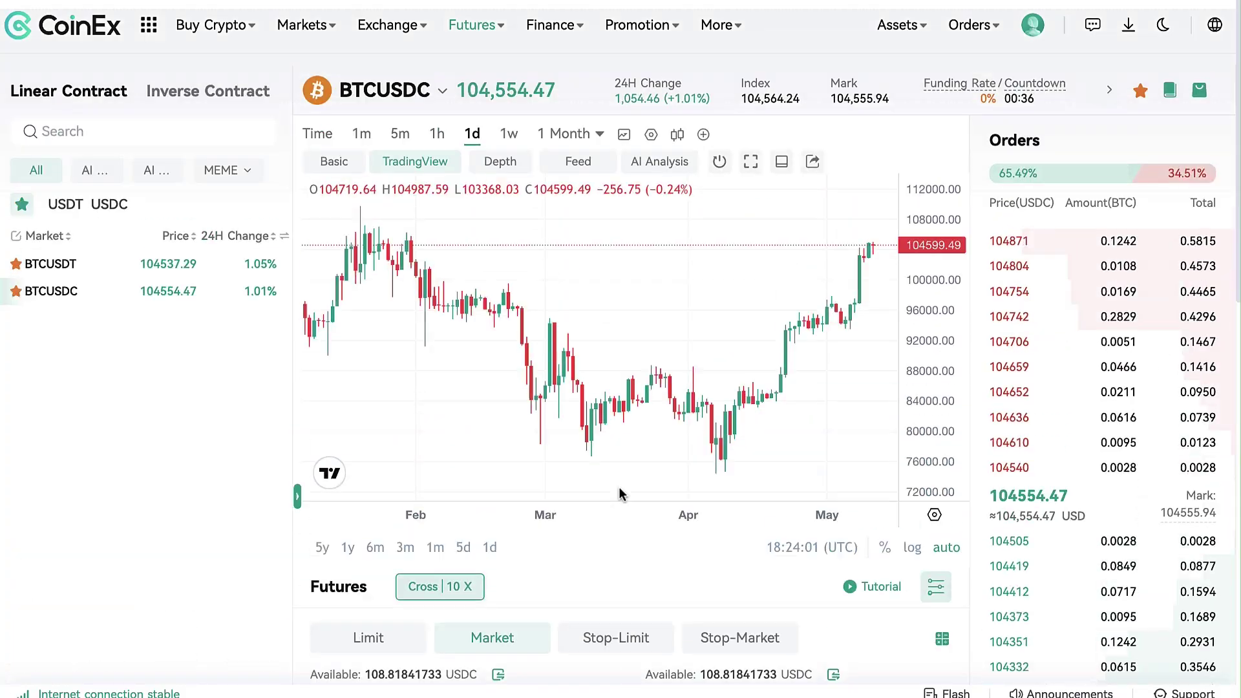
pyautogui.click(569, 122)
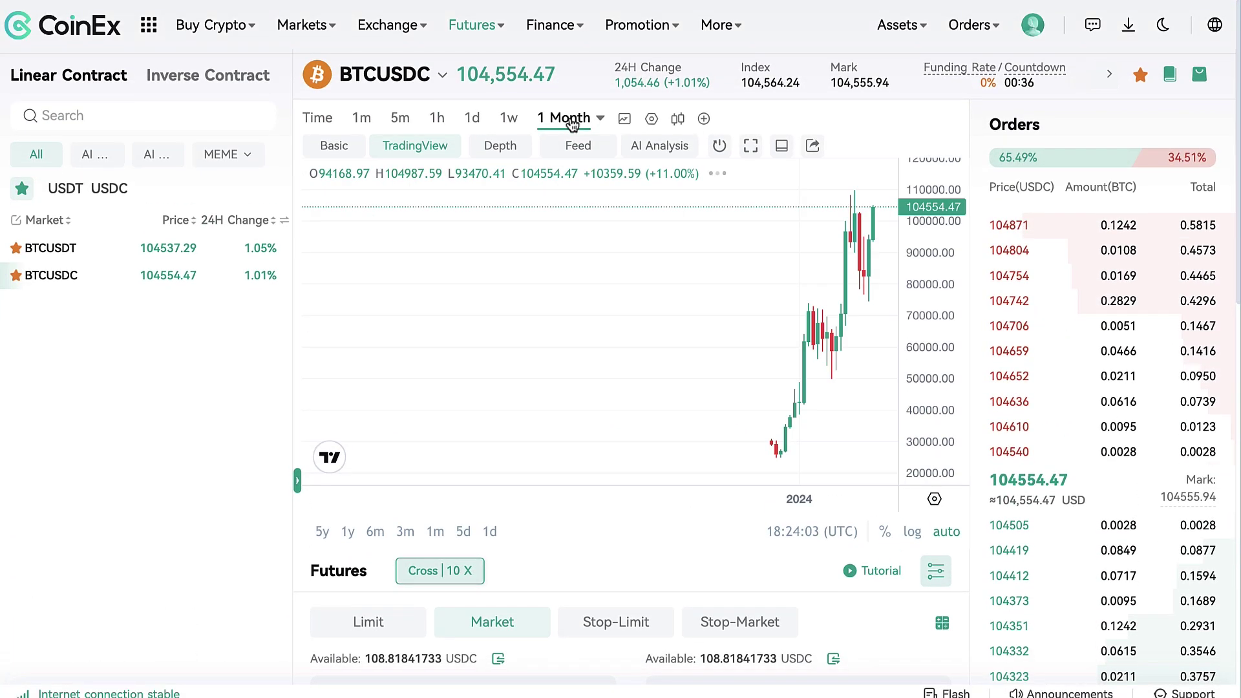
pyautogui.scroll(5, 660, 264)
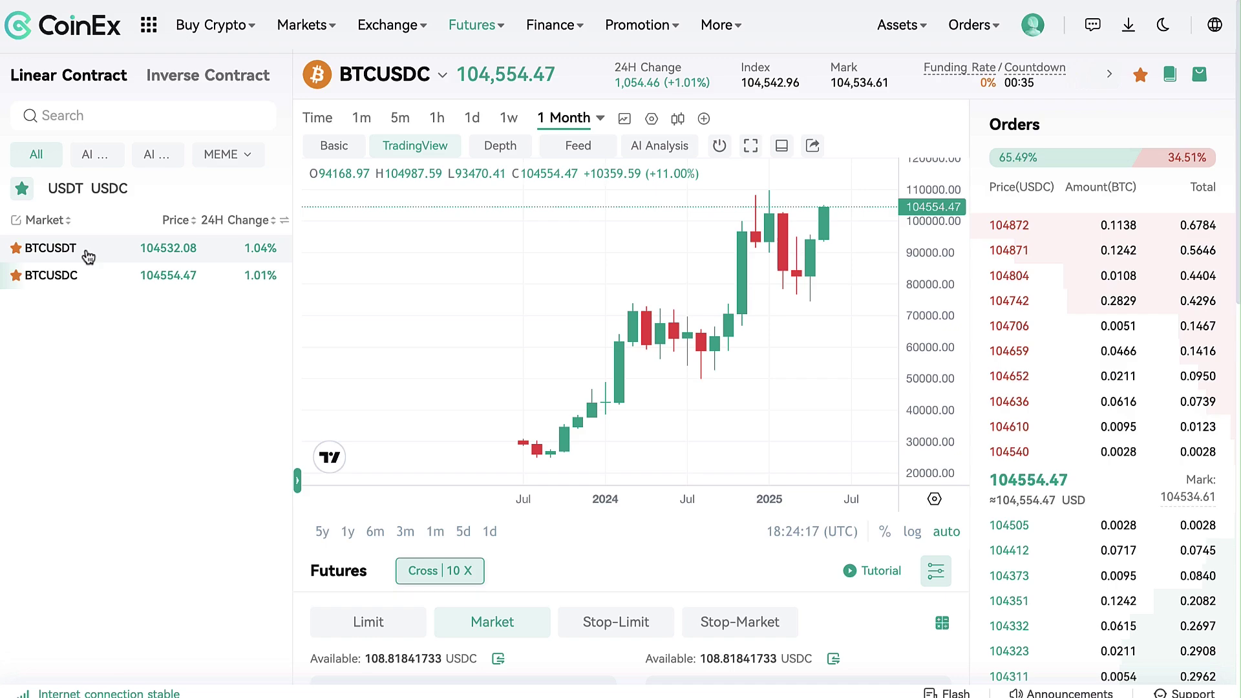
# Compare with the BTCUSDT chart, toggle Basic and TradingView views, then return to BTCUSDC.
pyautogui.click(87, 254)
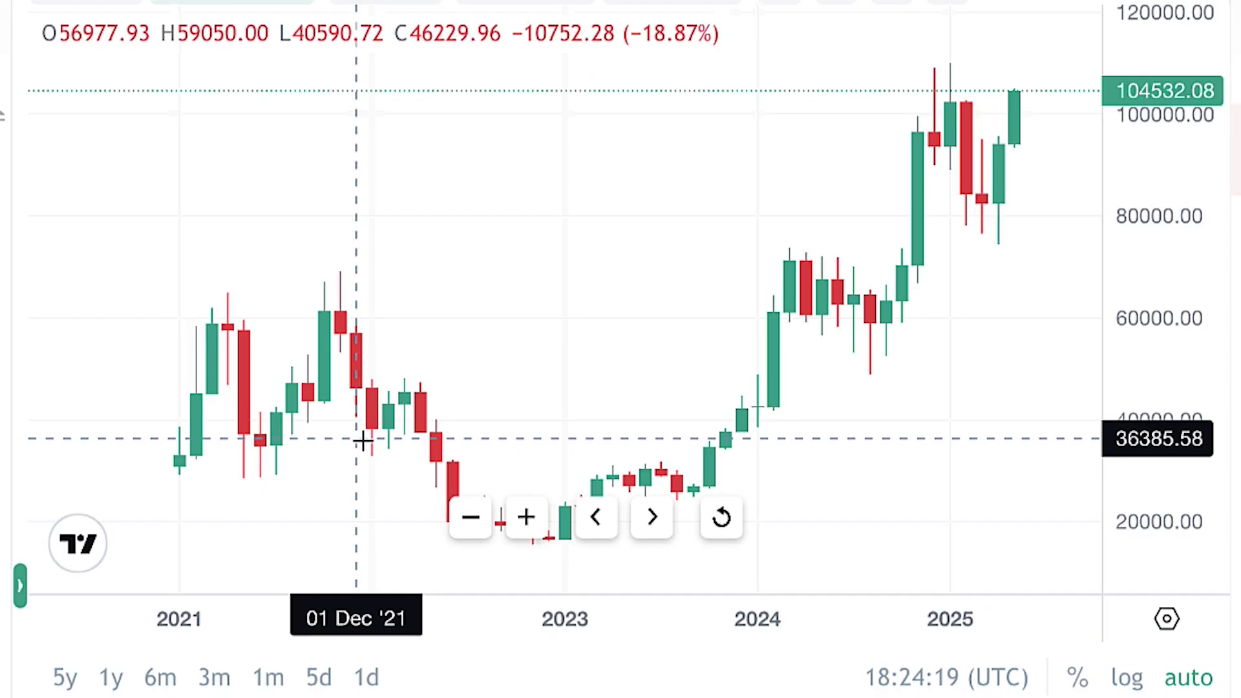
pyautogui.scroll(-2, 362, 439)
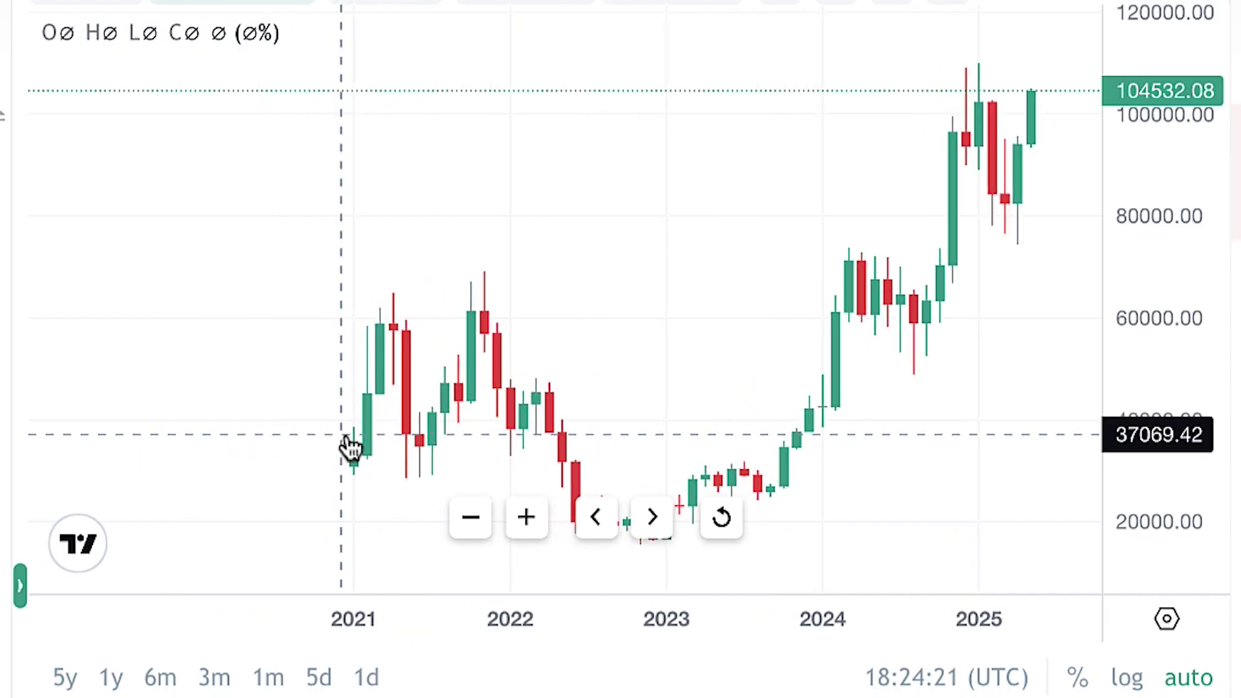
pyautogui.scroll(2, 352, 436)
pyautogui.scroll(-3, 354, 436)
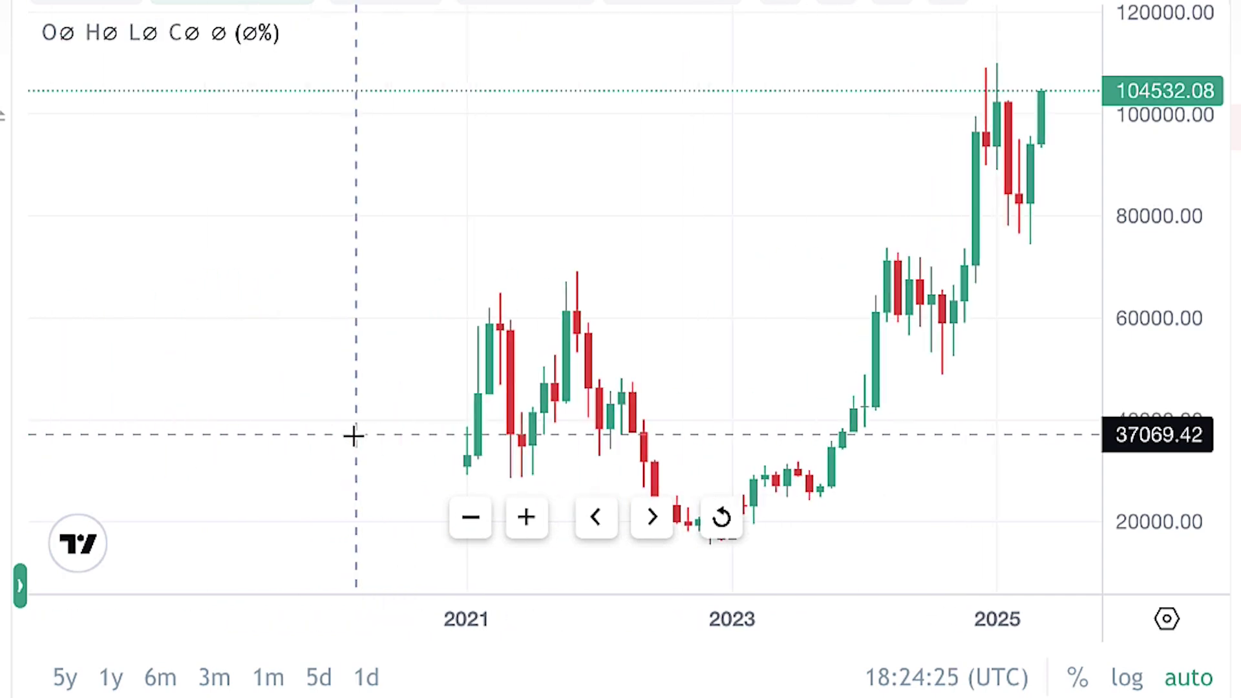
pyautogui.scroll(1, 354, 437)
pyautogui.click(440, 136)
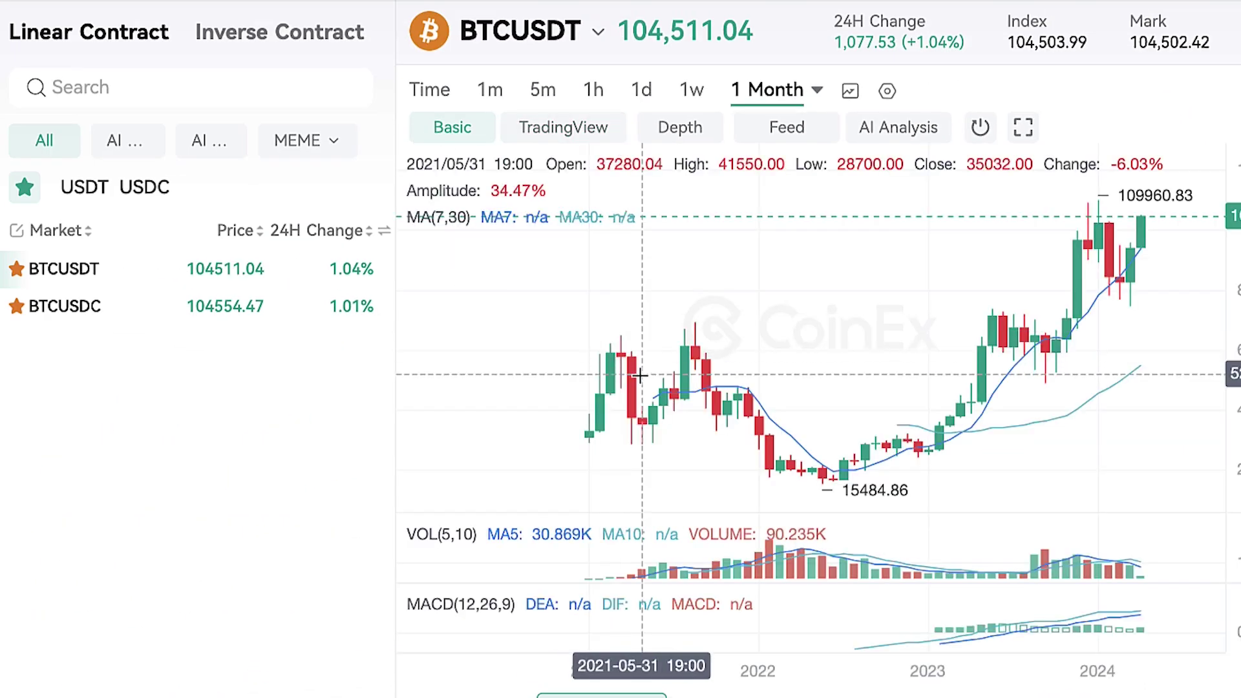
pyautogui.click(555, 127)
pyautogui.click(244, 305)
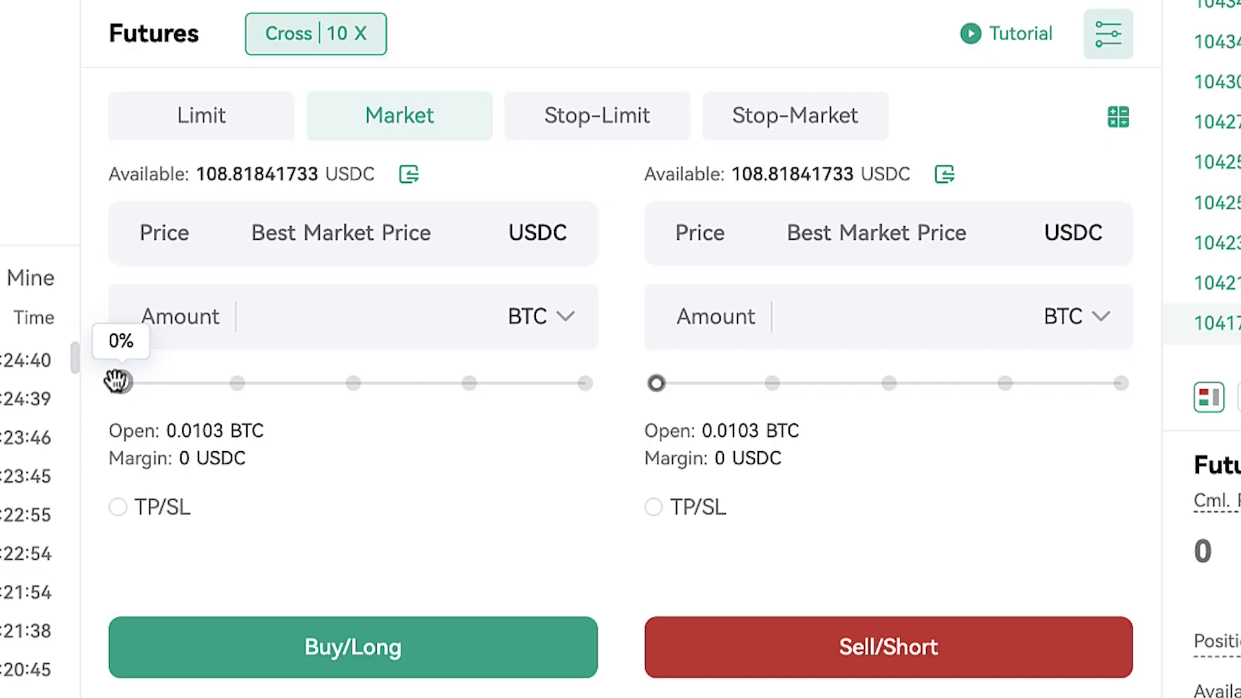
# Place and confirm a 0.0037 BTC (36%) market Buy/Long on BTCUSDC.
pyautogui.moveTo(116, 381); pyautogui.dragTo(286, 380)
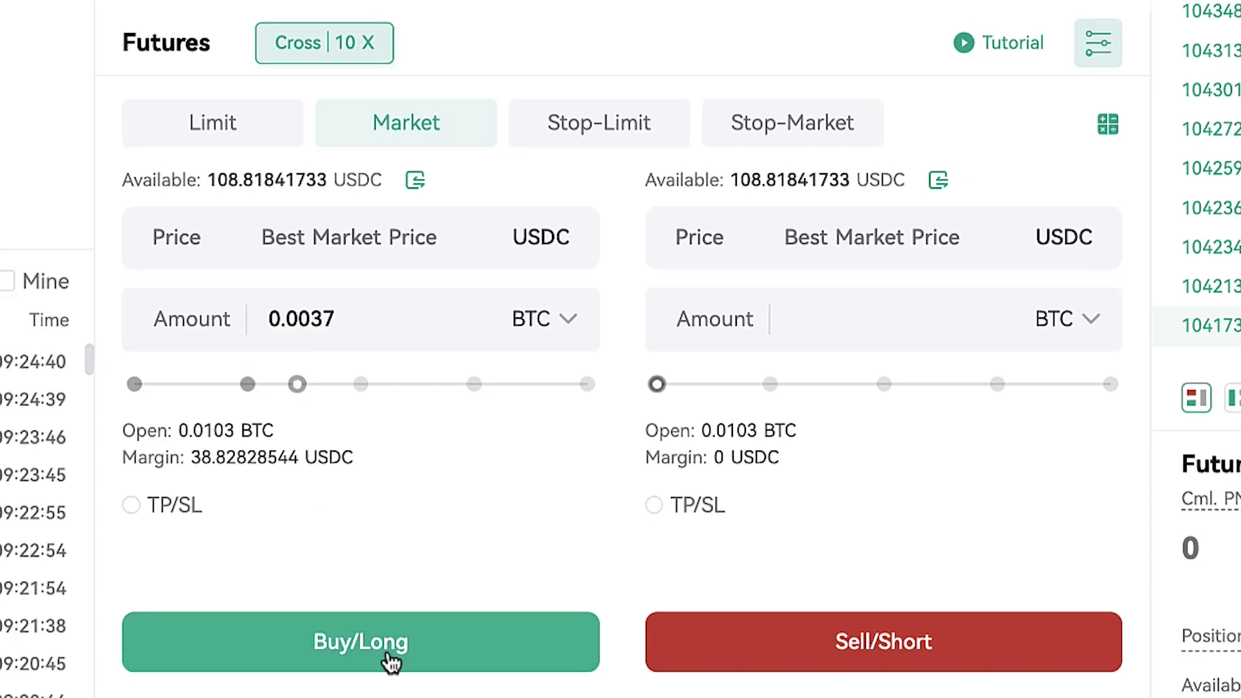
pyautogui.click(380, 650)
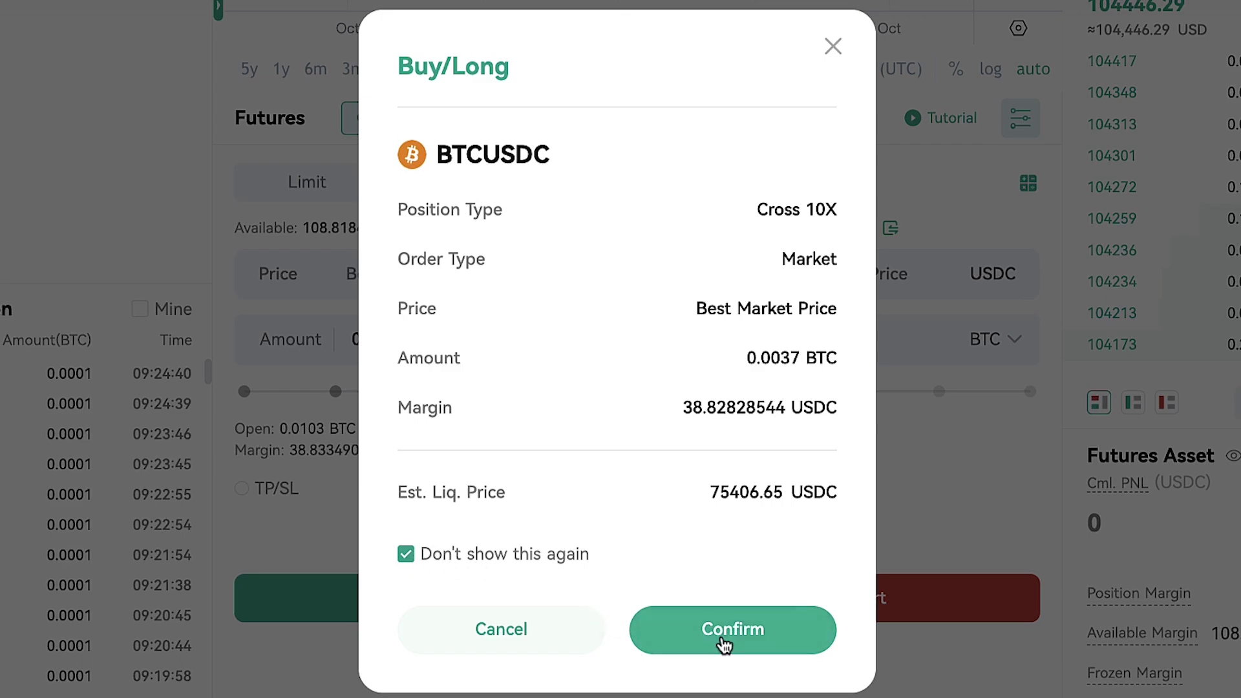
pyautogui.click(724, 643)
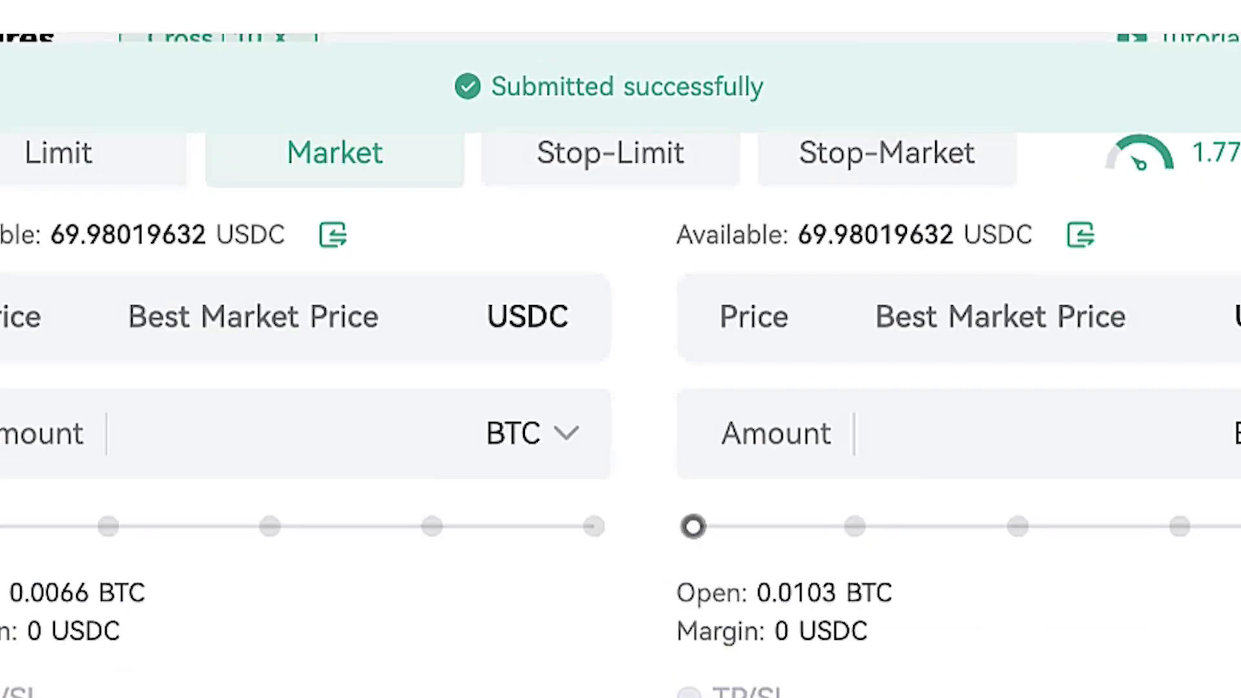
pyautogui.scroll(-5, 648, 410)
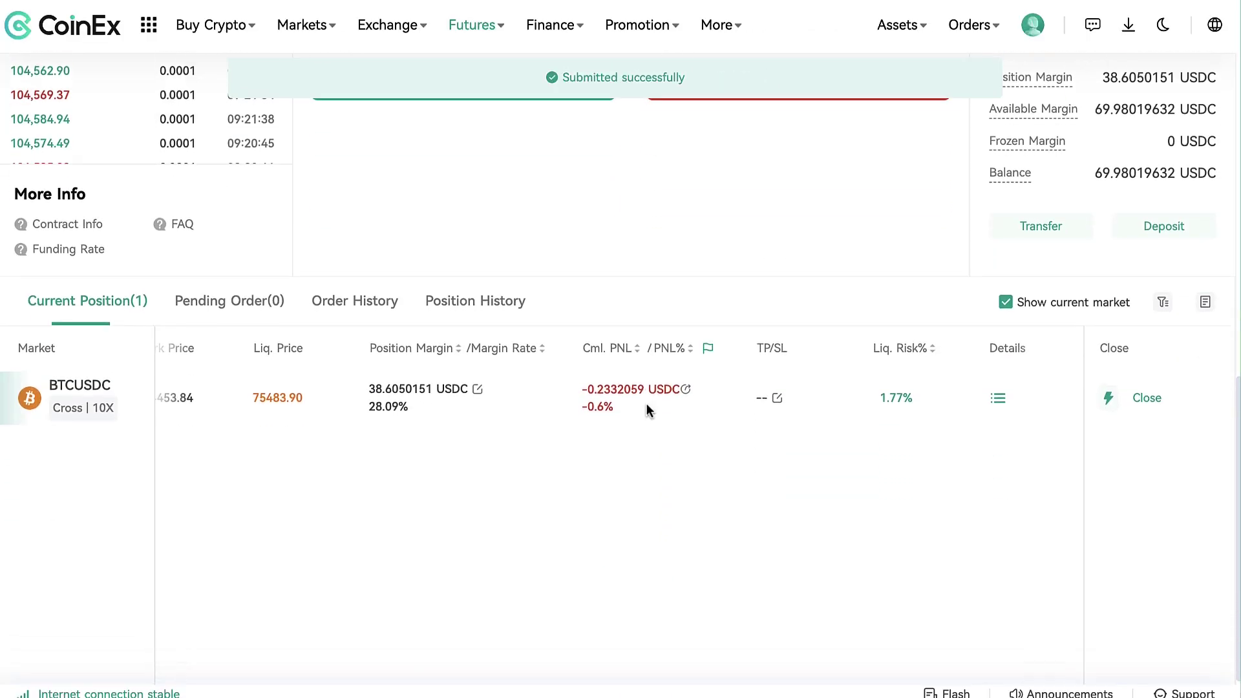
pyautogui.hscroll(-5, 334, 399)
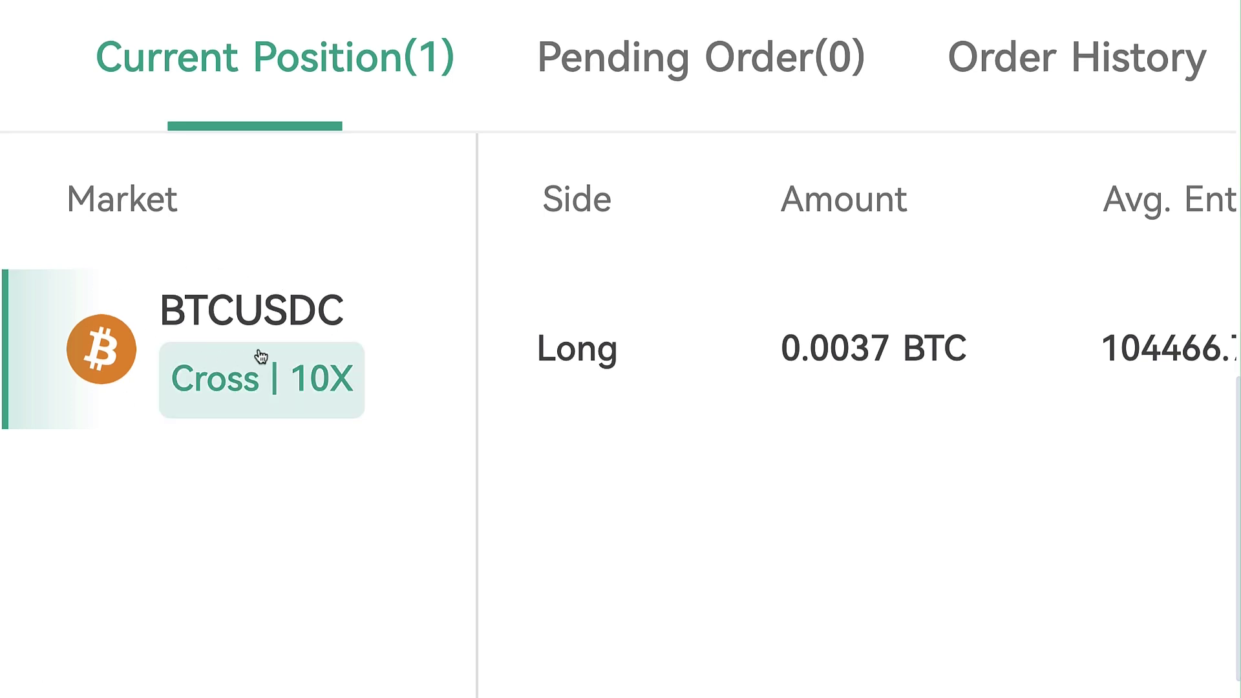
pyautogui.hscroll(5, 246, 377)
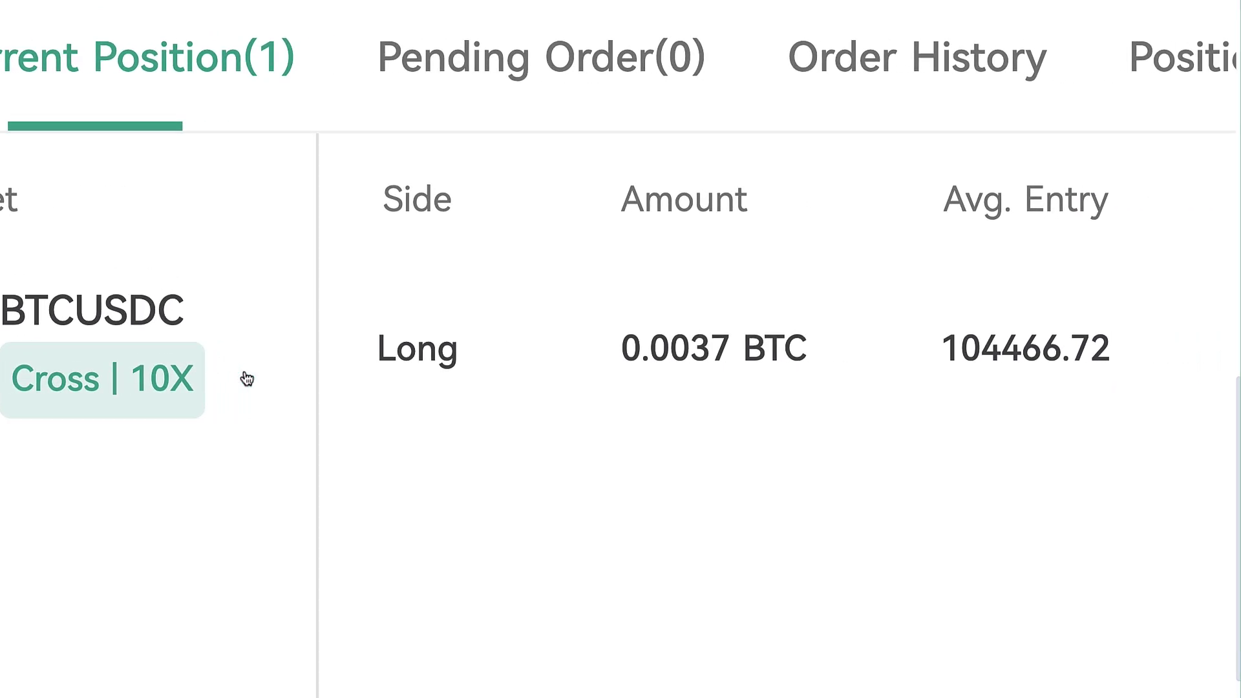
pyautogui.doubleClick(425, 354)
pyautogui.click(351, 348)
pyautogui.hscroll(5, 351, 347)
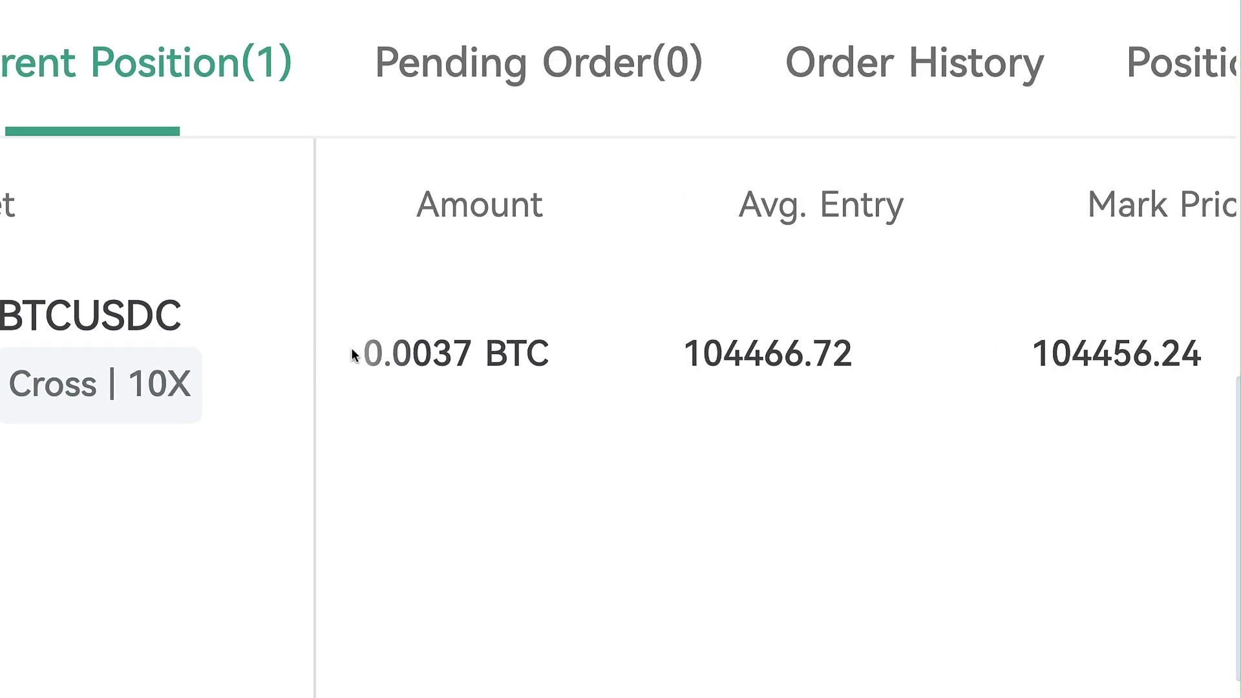
pyautogui.hscroll(-2, 495, 360)
pyautogui.hscroll(5, 848, 388)
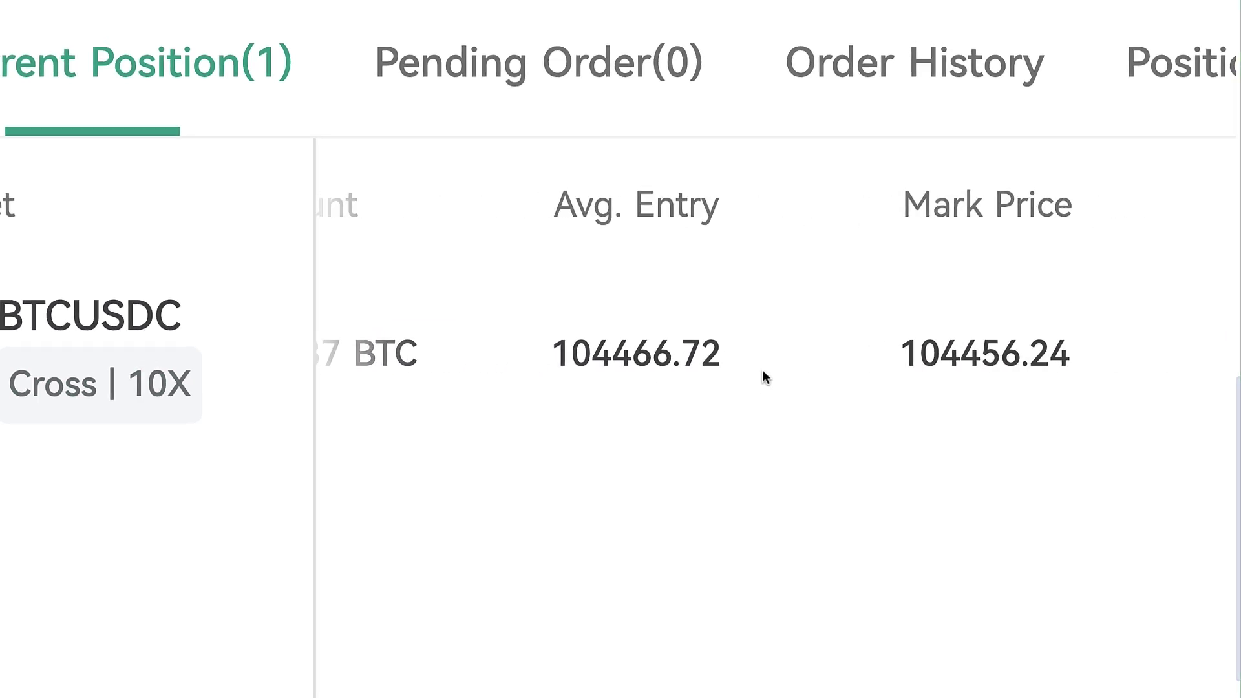
pyautogui.moveTo(724, 355); pyautogui.dragTo(592, 355)
pyautogui.hscroll(1, 592, 354)
pyautogui.hscroll(4, 816, 358)
pyautogui.moveTo(816, 358); pyautogui.dragTo(603, 359)
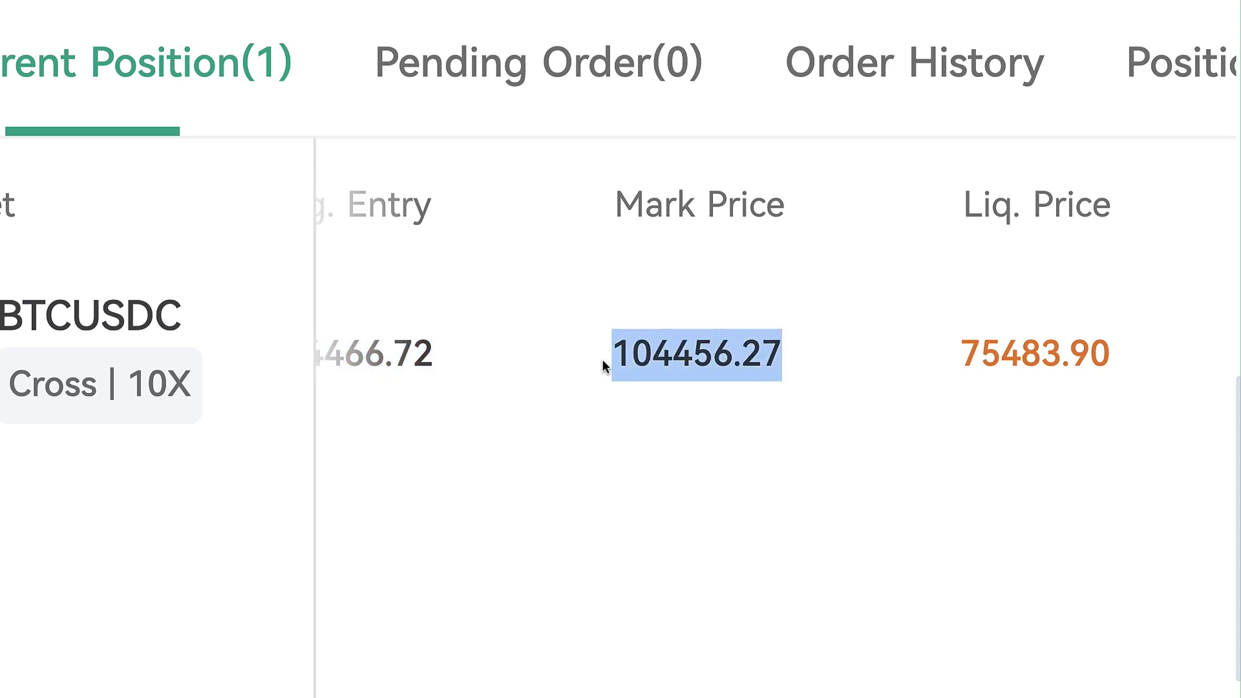
pyautogui.hscroll(4, 603, 358)
pyautogui.moveTo(846, 363); pyautogui.dragTo(515, 351)
pyautogui.hscroll(10, 515, 352)
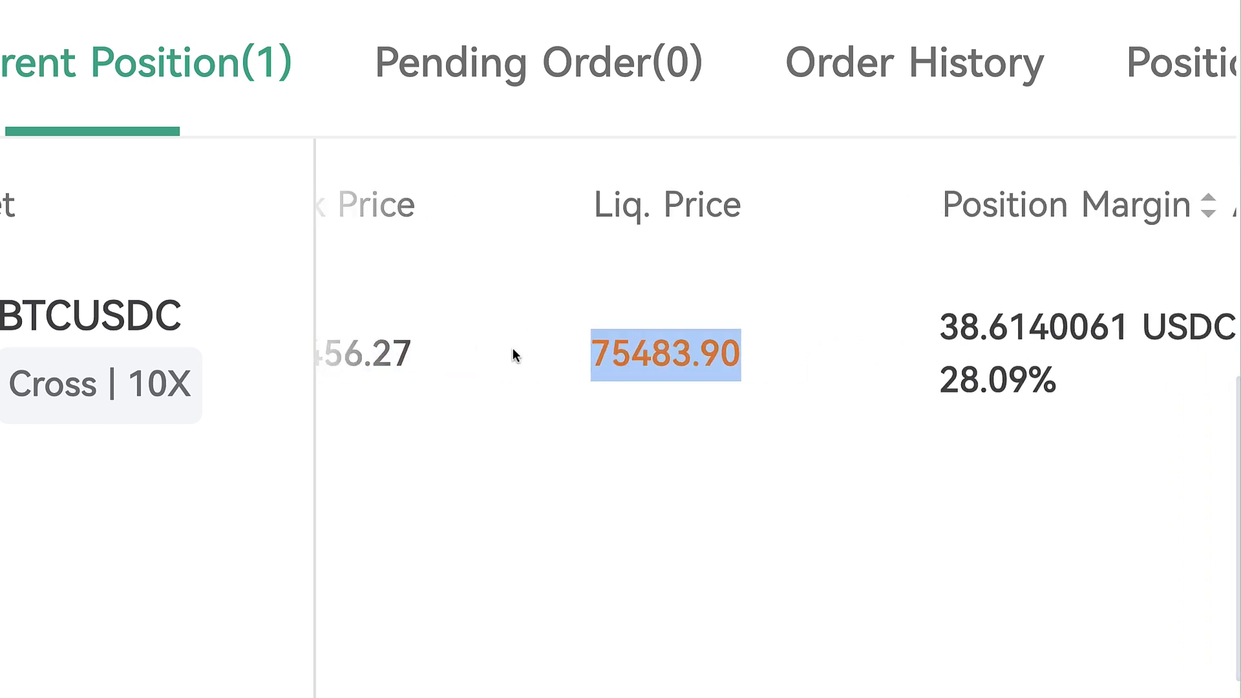
pyautogui.hscroll(13, 518, 369)
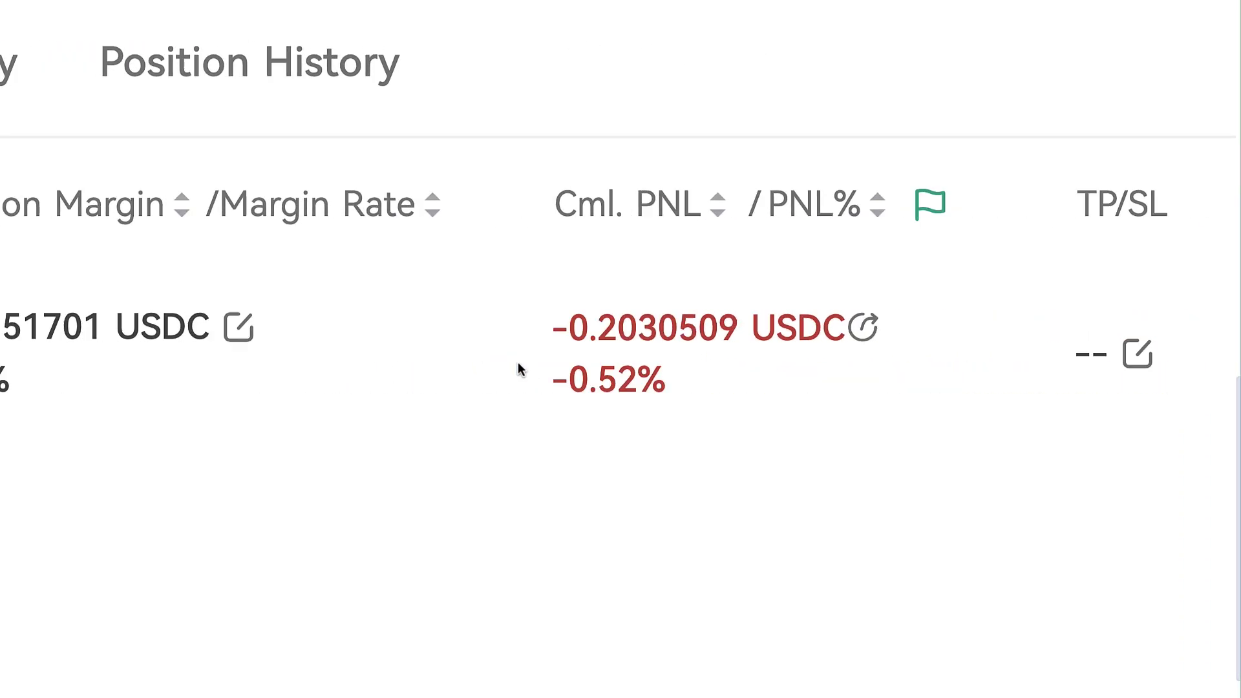
pyautogui.hscroll(-2, 518, 369)
pyautogui.hscroll(10, 477, 375)
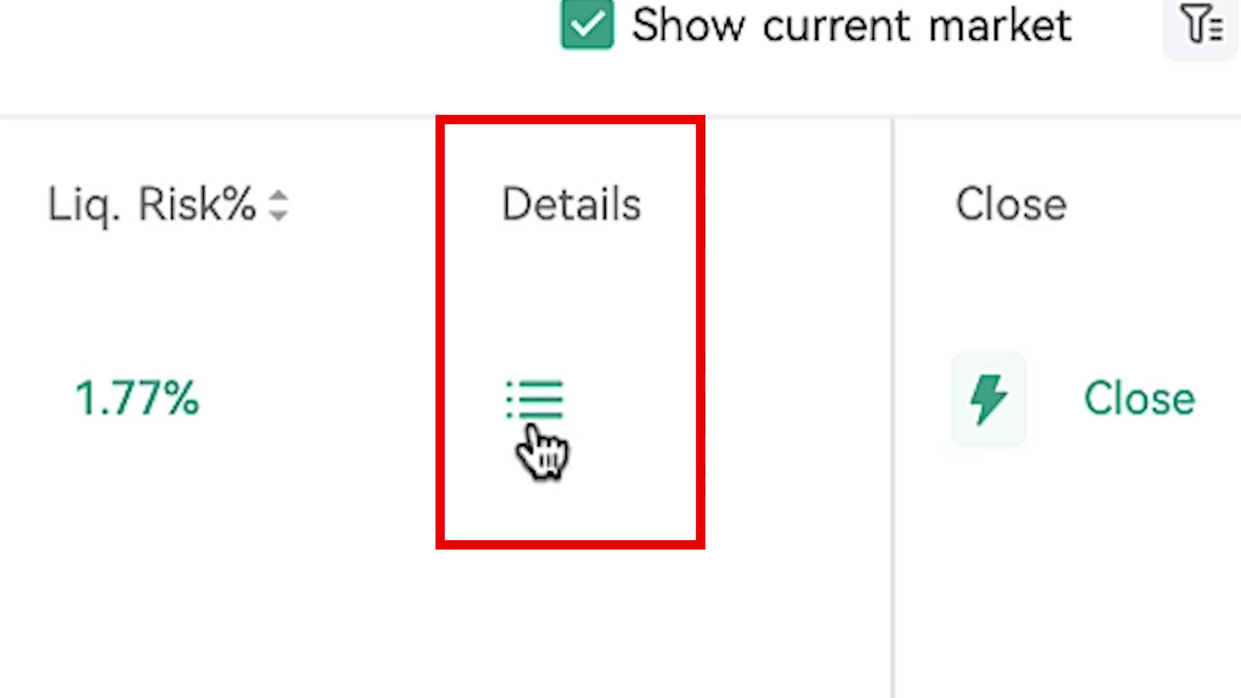
pyautogui.click(533, 420)
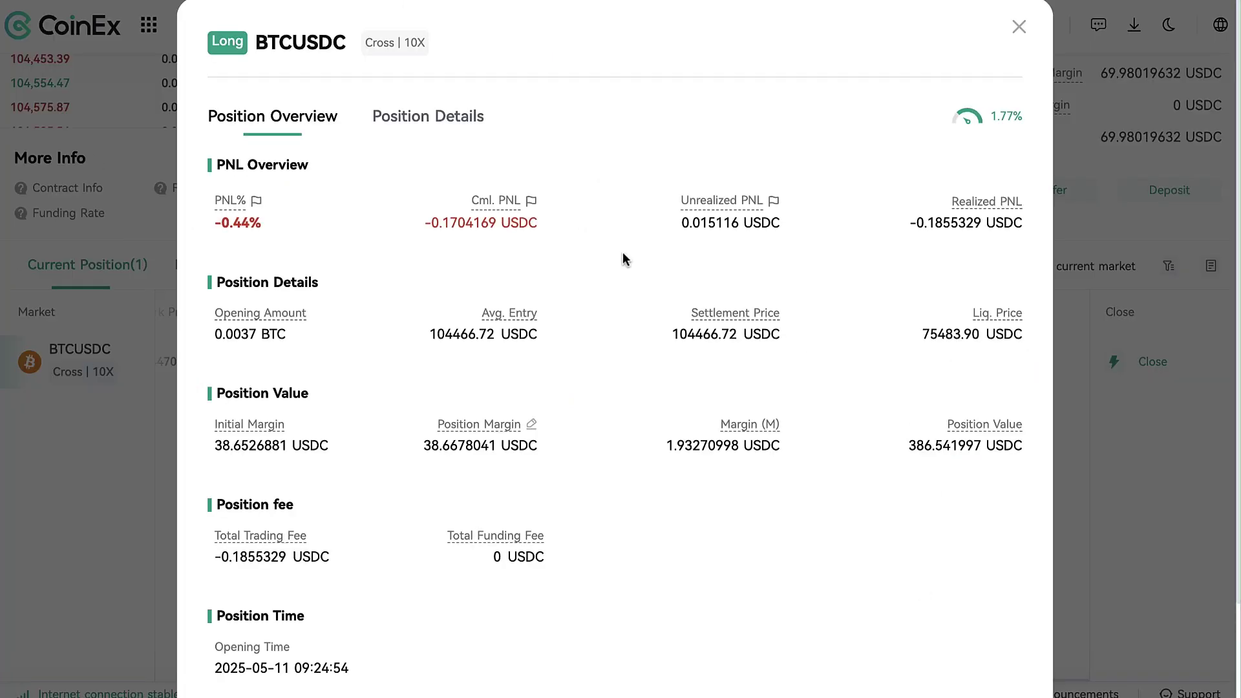
pyautogui.click(1023, 19)
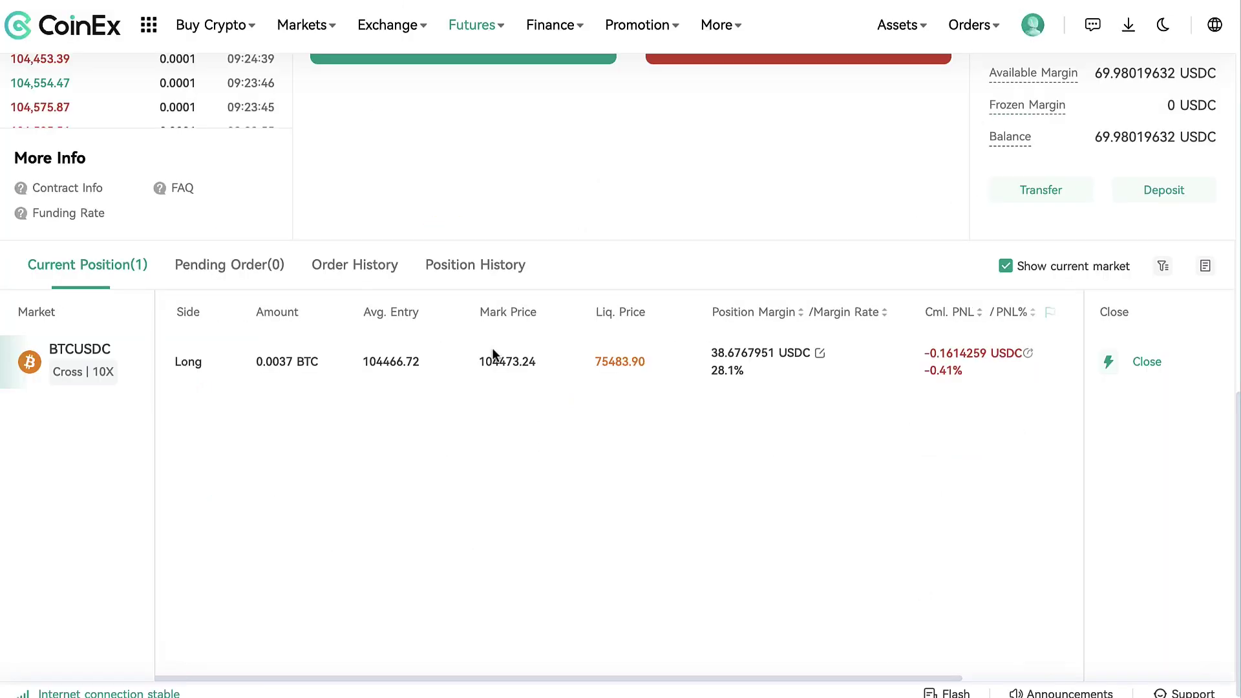
pyautogui.hscroll(5, 491, 348)
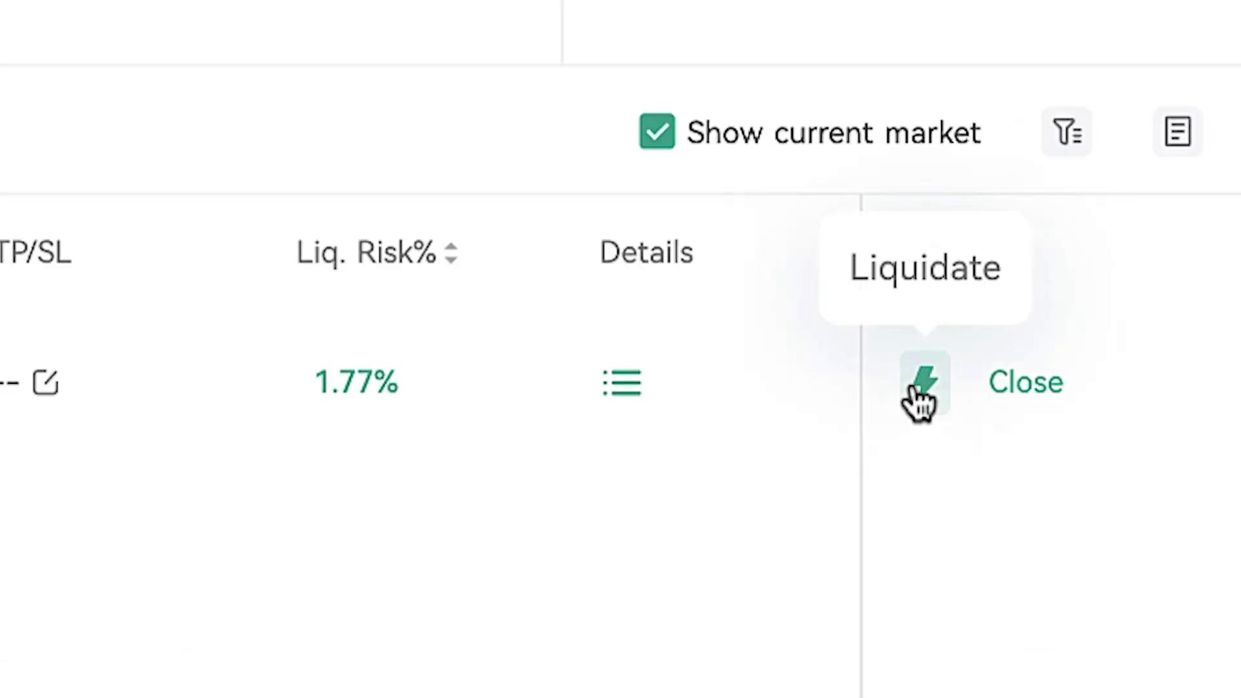
# Close 100% of the 0.0037 BTC BTCUSDC long at market and confirm.
pyautogui.click(1018, 388)
pyautogui.moveTo(453, 452); pyautogui.dragTo(687, 451)
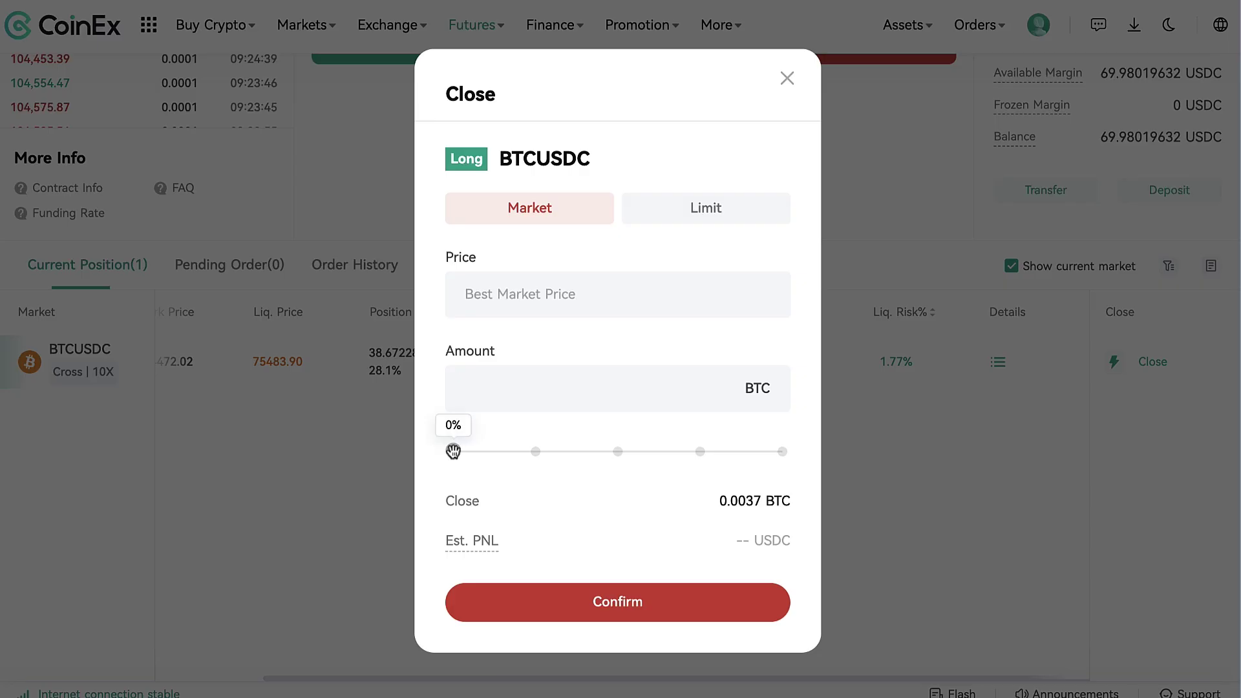
pyautogui.moveTo(774, 450); pyautogui.dragTo(809, 457)
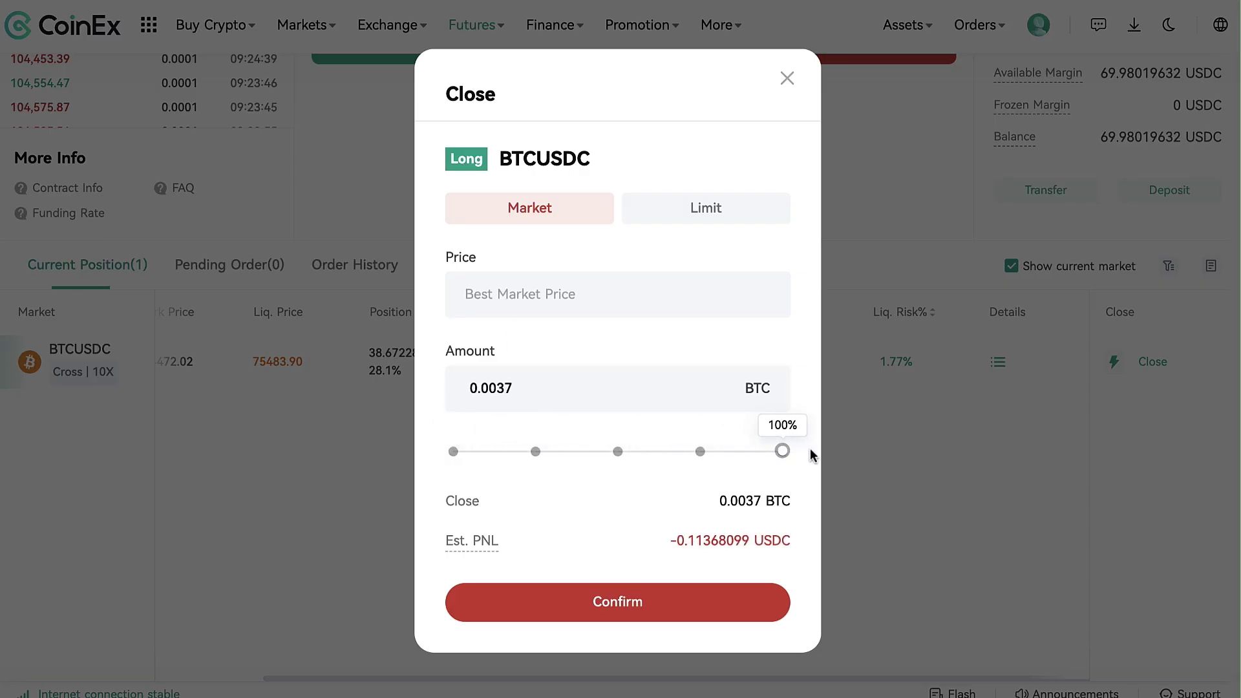
pyautogui.click(726, 598)
pyautogui.moveTo(686, 75); pyautogui.dragTo(539, 71)
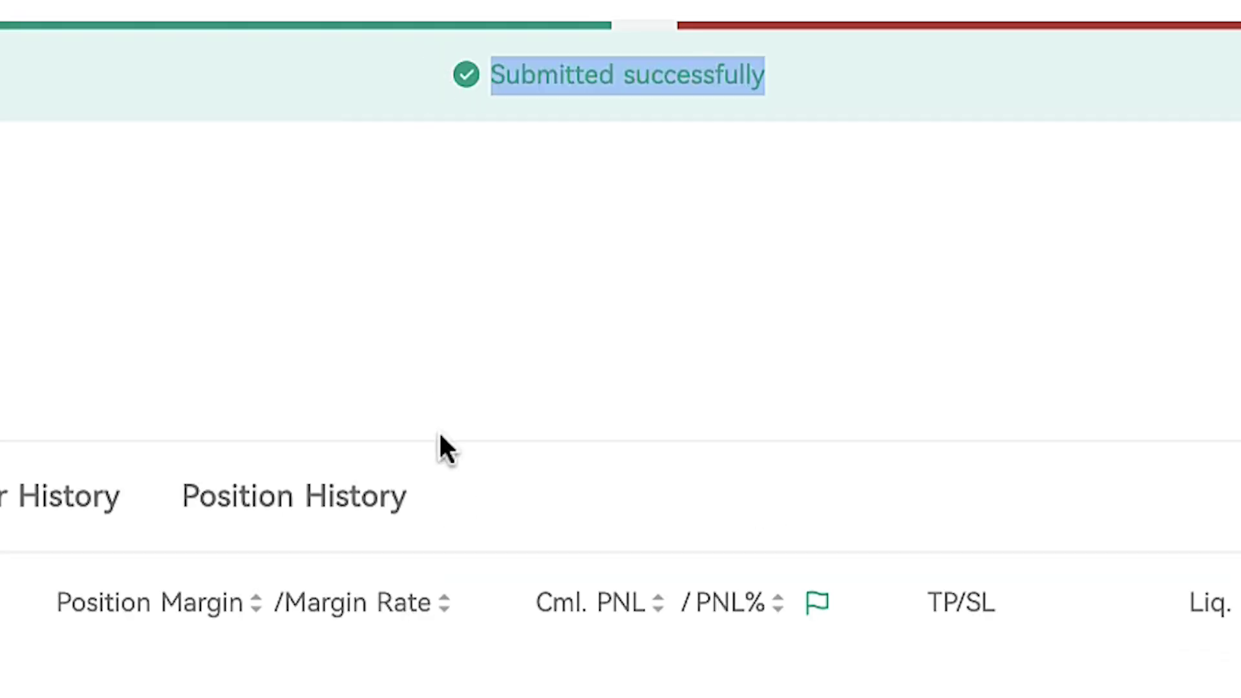
pyautogui.click(551, 485)
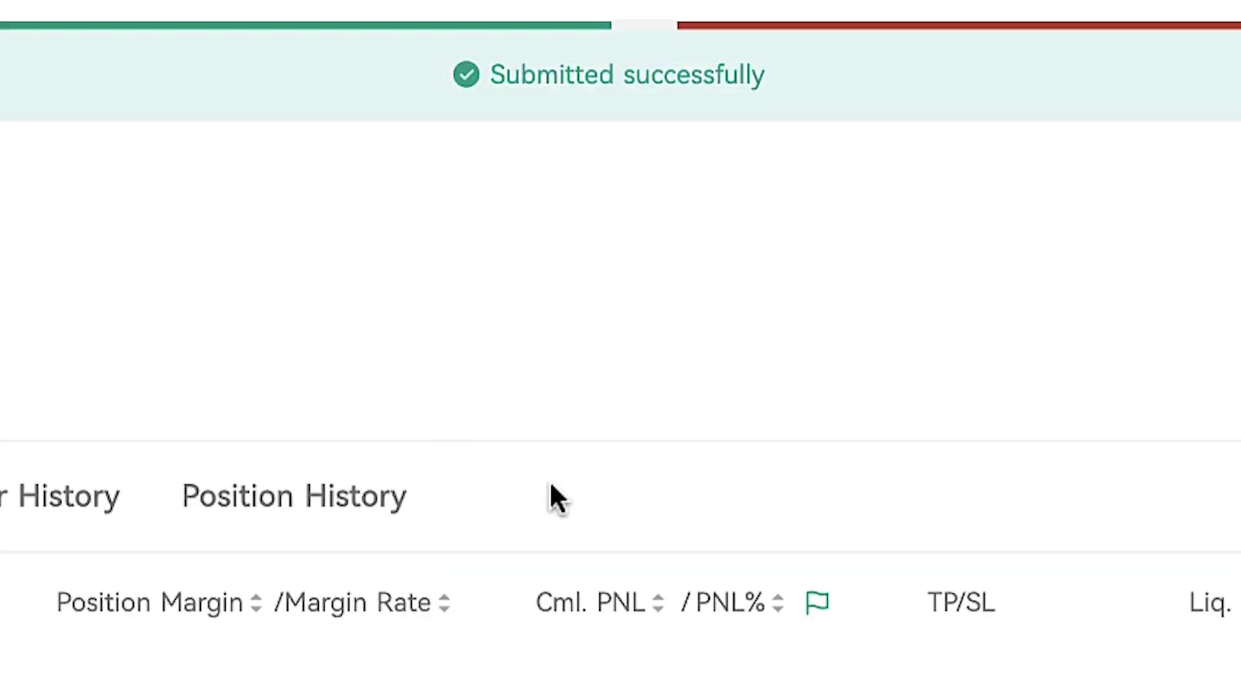
pyautogui.scroll(5, 550, 498)
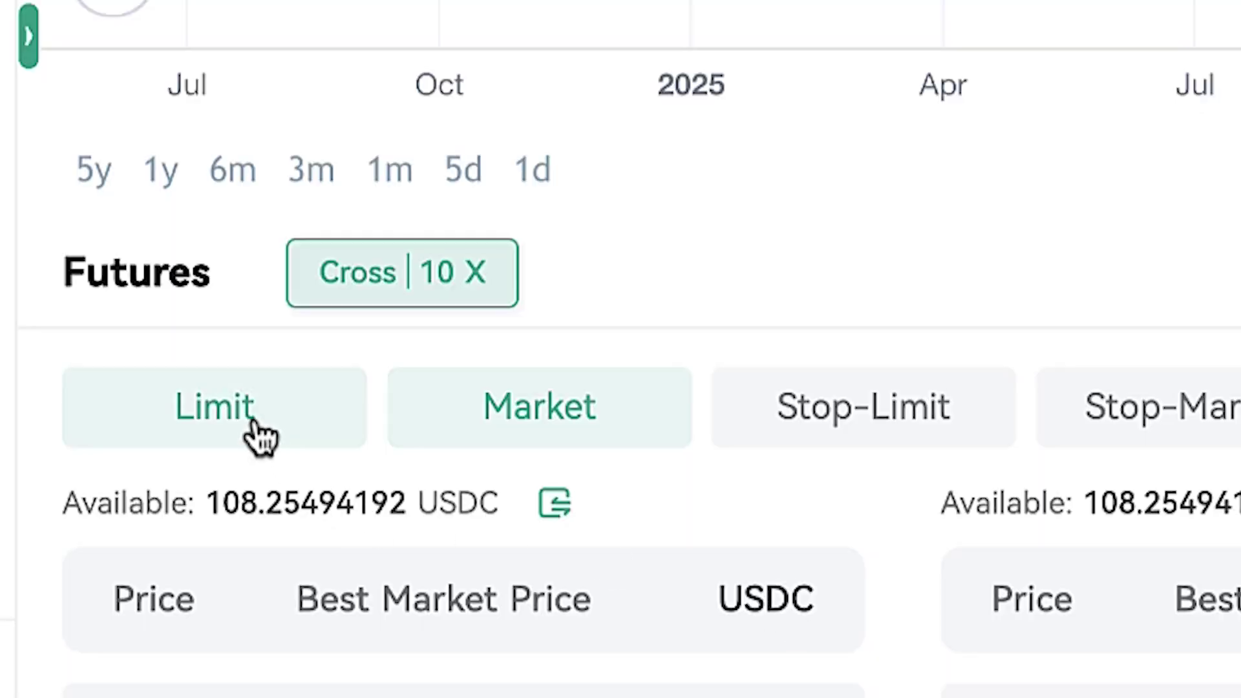
# Set the futures order form to Limit, after briefly toggling back to Market.
pyautogui.click(257, 435)
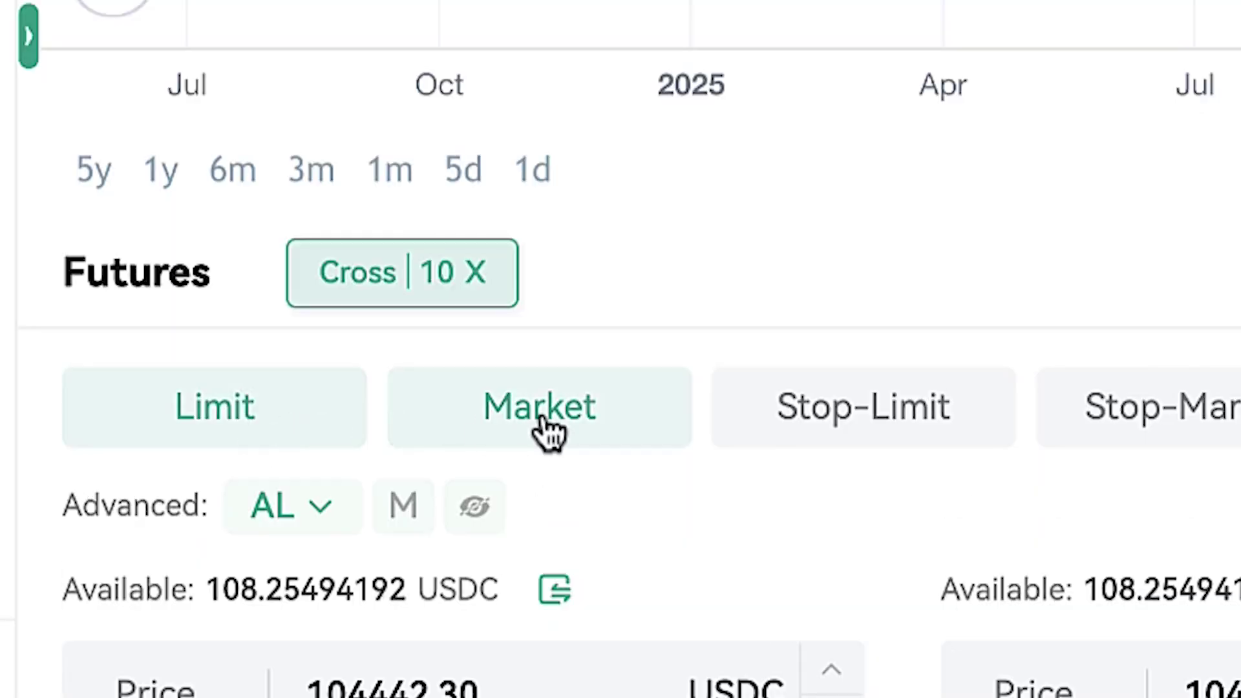
pyautogui.click(546, 432)
pyautogui.click(294, 433)
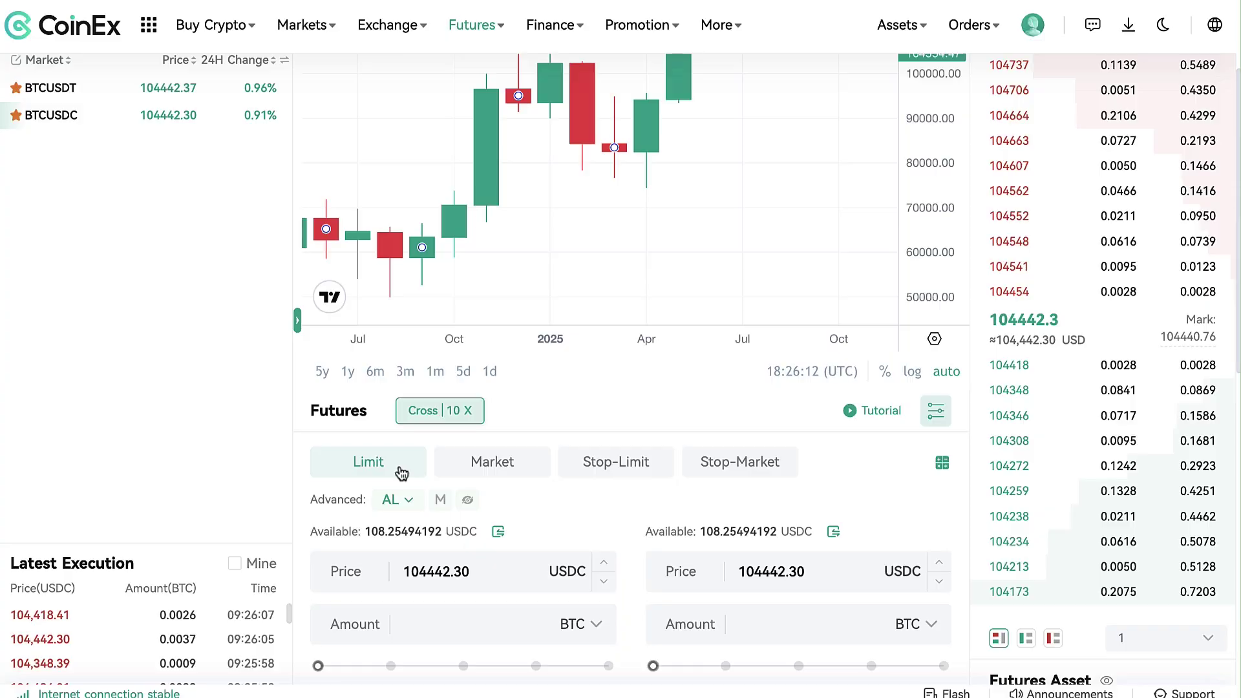
pyautogui.scroll(-1, 402, 472)
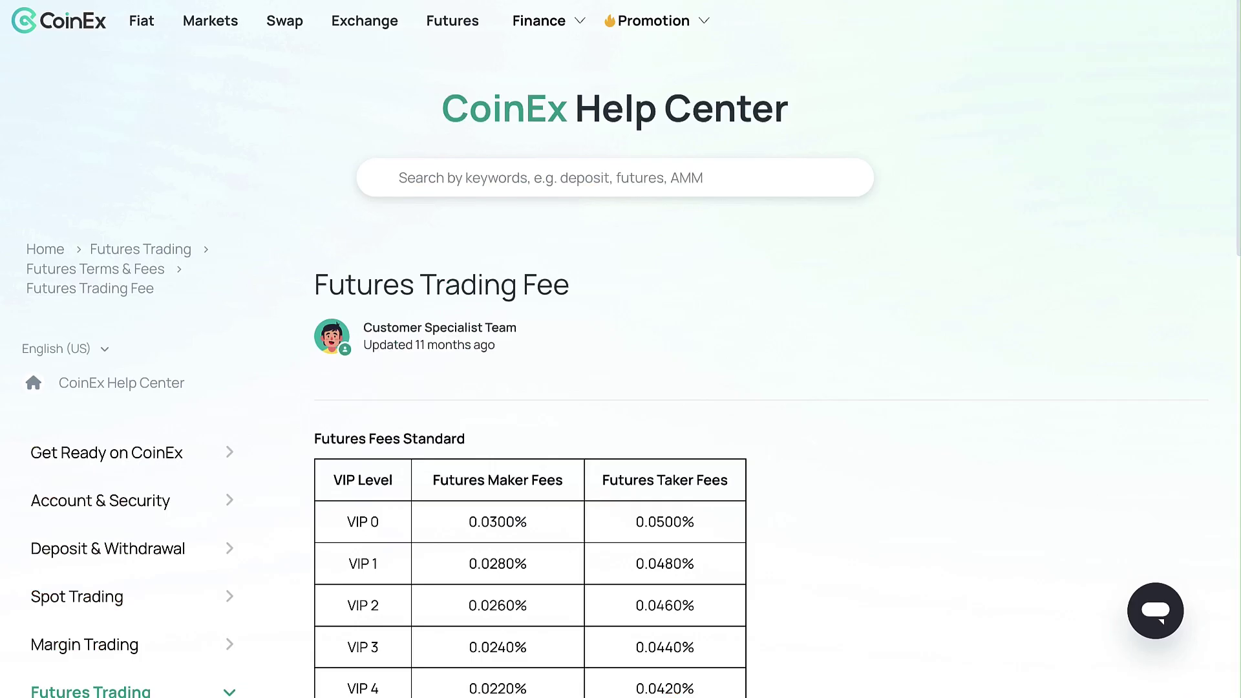
pyautogui.scroll(-3, 609, 310)
pyautogui.scroll(3, 614, 313)
pyautogui.scroll(-2, 560, 477)
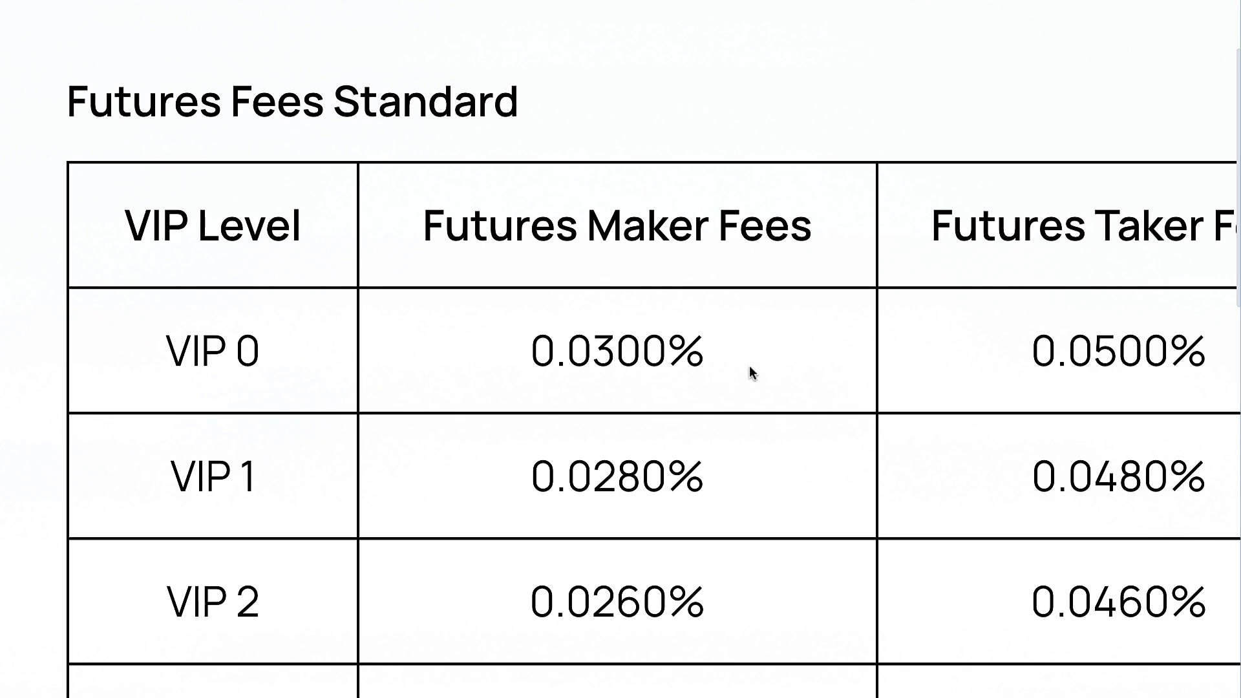
pyautogui.moveTo(750, 366); pyautogui.dragTo(524, 355)
pyautogui.hscroll(-1, 523, 355)
pyautogui.hscroll(5, 524, 355)
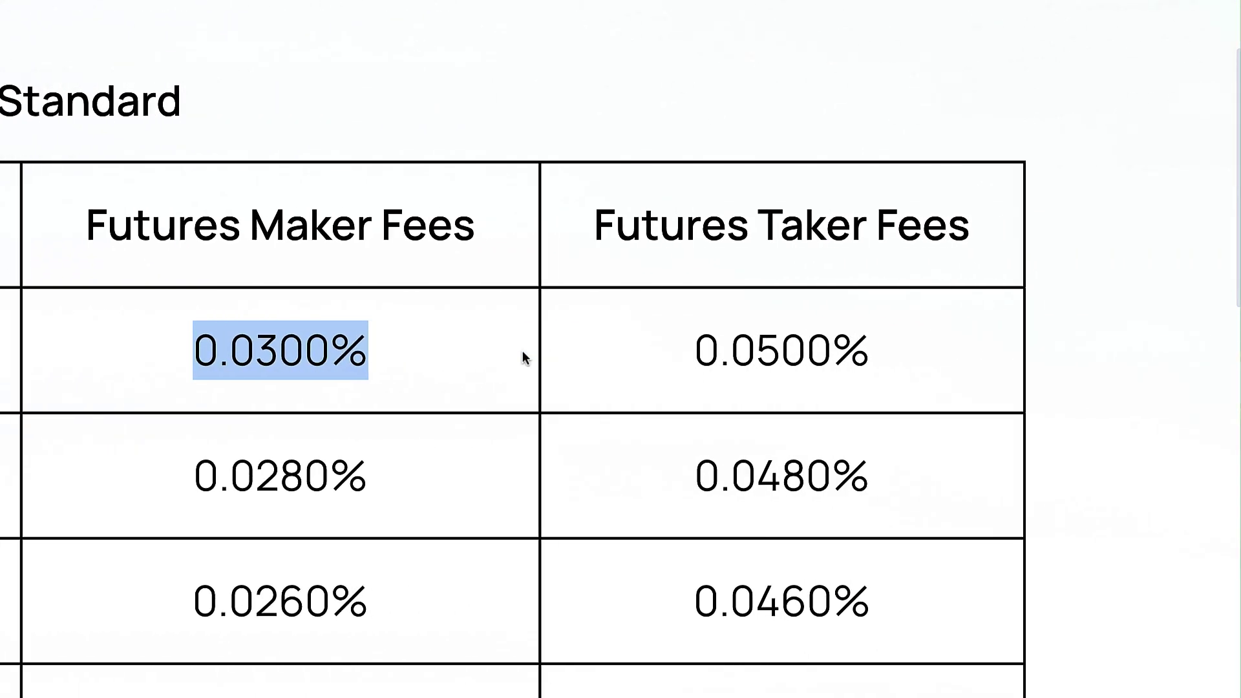
pyautogui.moveTo(955, 344); pyautogui.dragTo(648, 337)
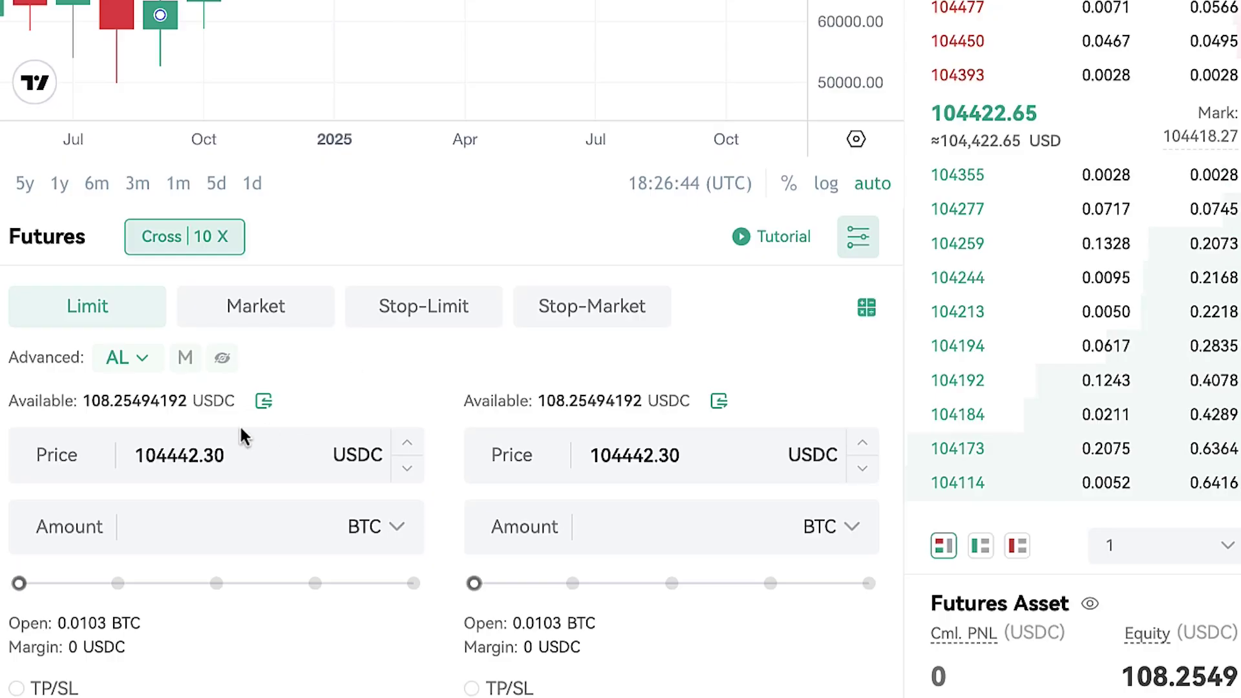
pyautogui.click(258, 325)
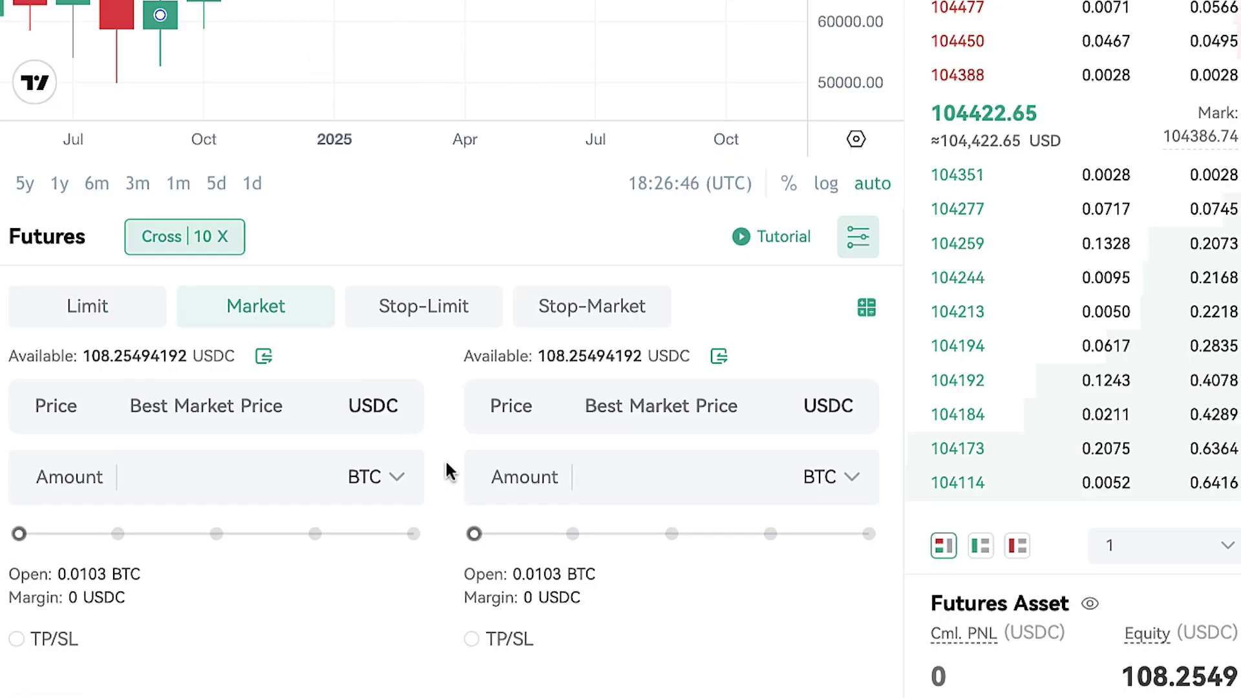
pyautogui.scroll(6, 1026, 291)
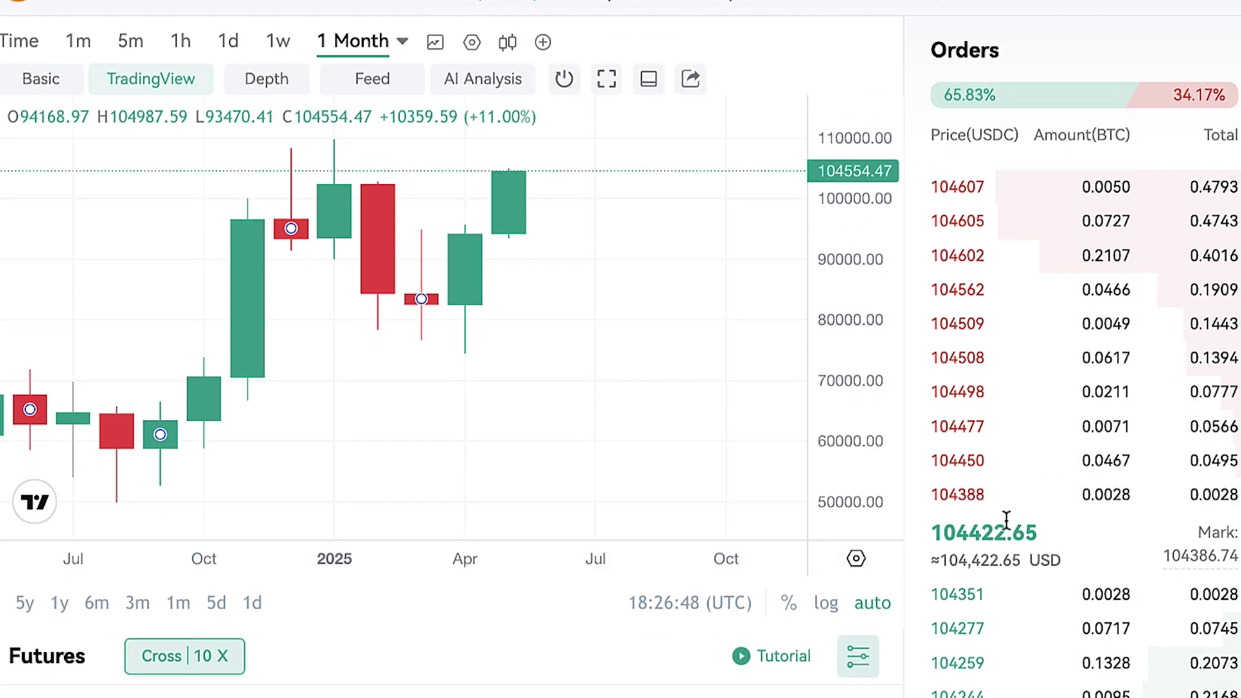
pyautogui.scroll(-3, 486, 654)
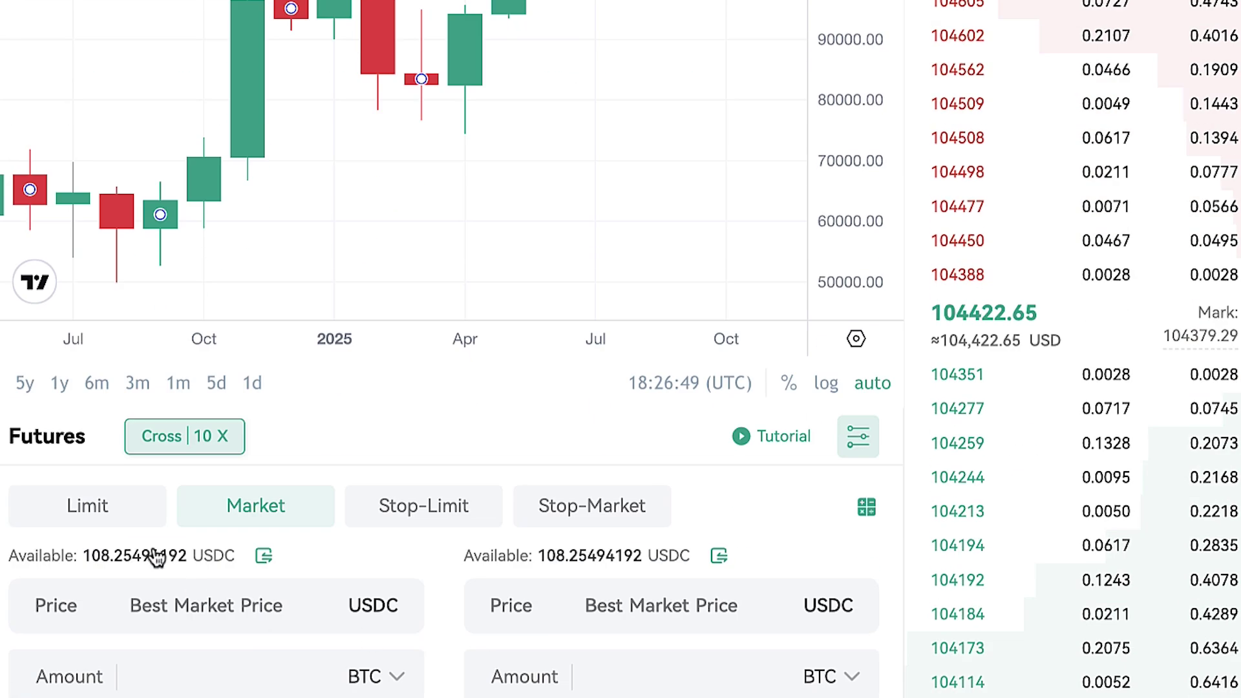
pyautogui.click(96, 511)
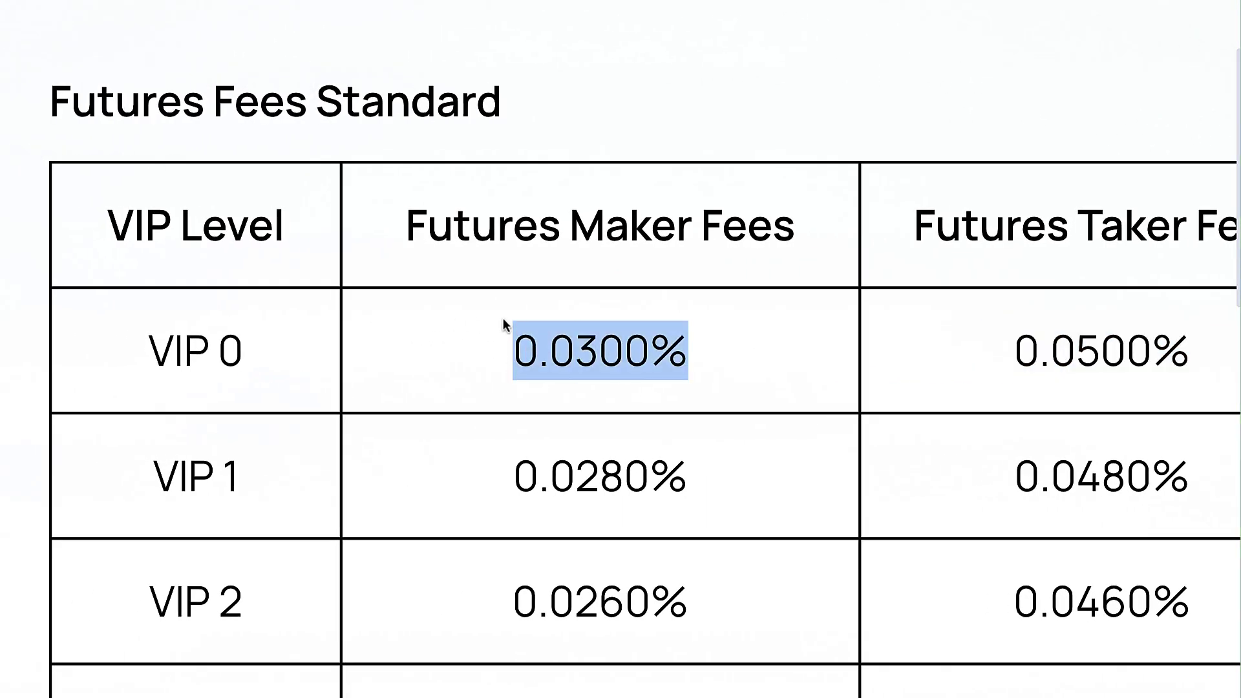
pyautogui.click(503, 318)
pyautogui.scroll(-2, 503, 319)
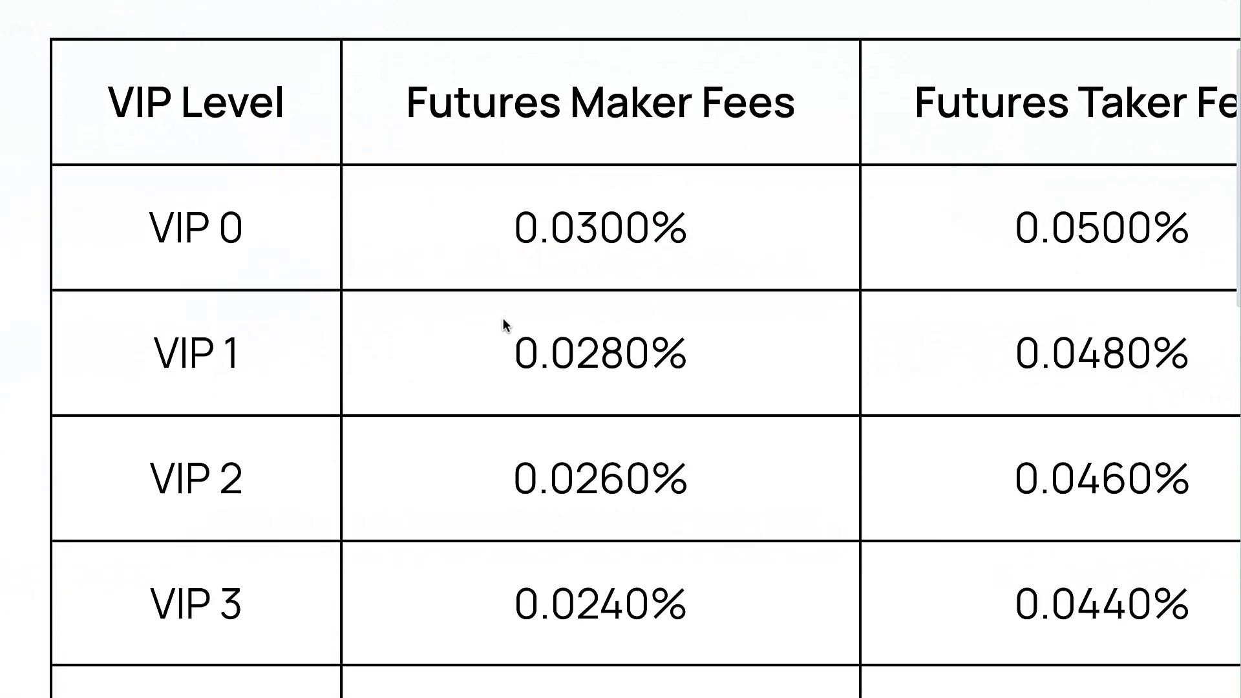
pyautogui.scroll(-2, 503, 318)
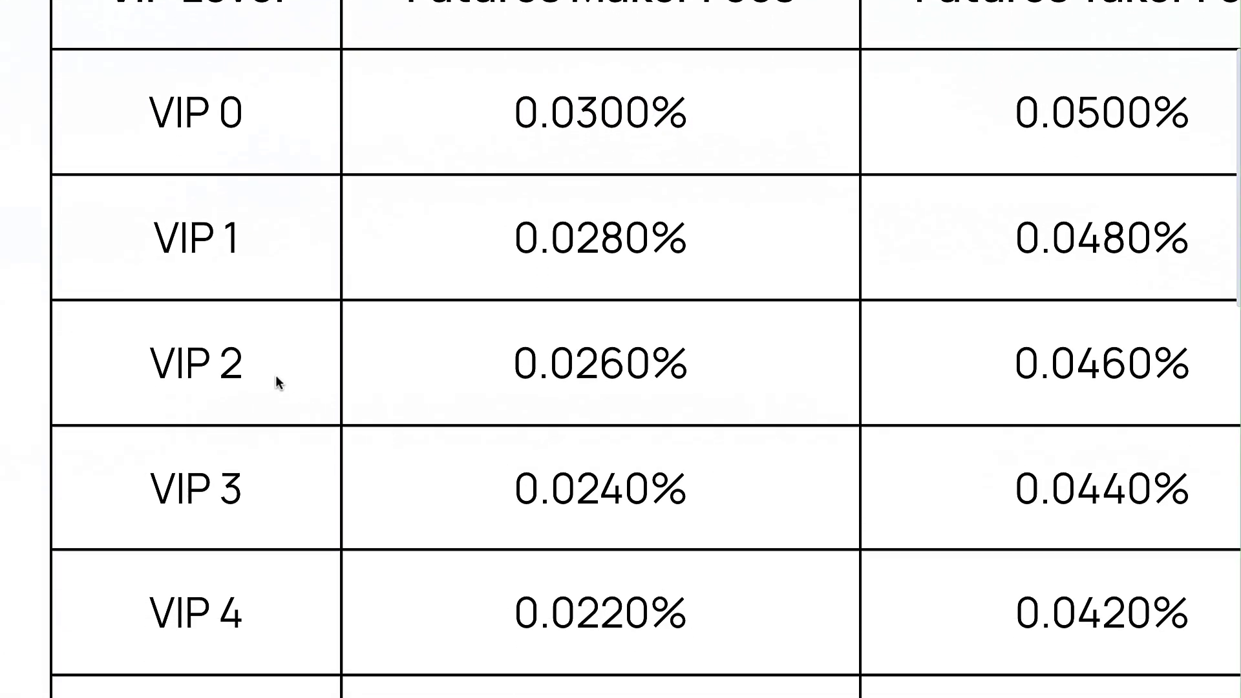
pyautogui.doubleClick(277, 383)
pyautogui.scroll(-4, 683, 392)
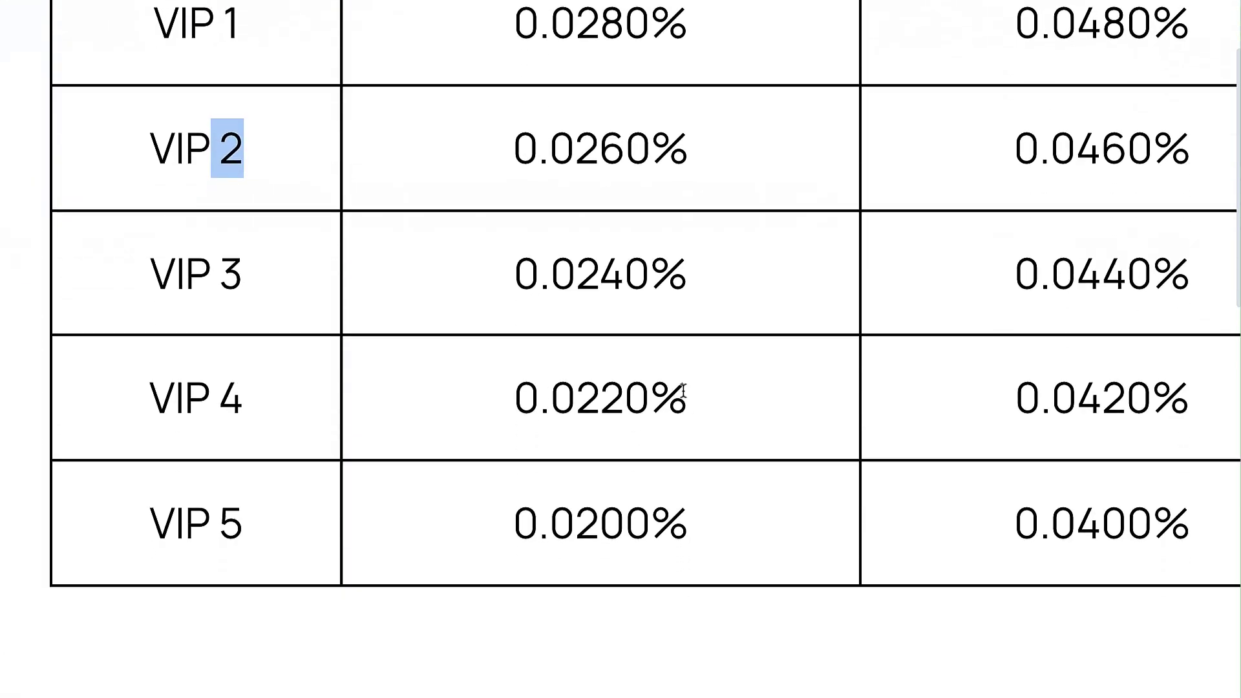
pyautogui.scroll(8, 699, 464)
pyautogui.scroll(-8, 703, 472)
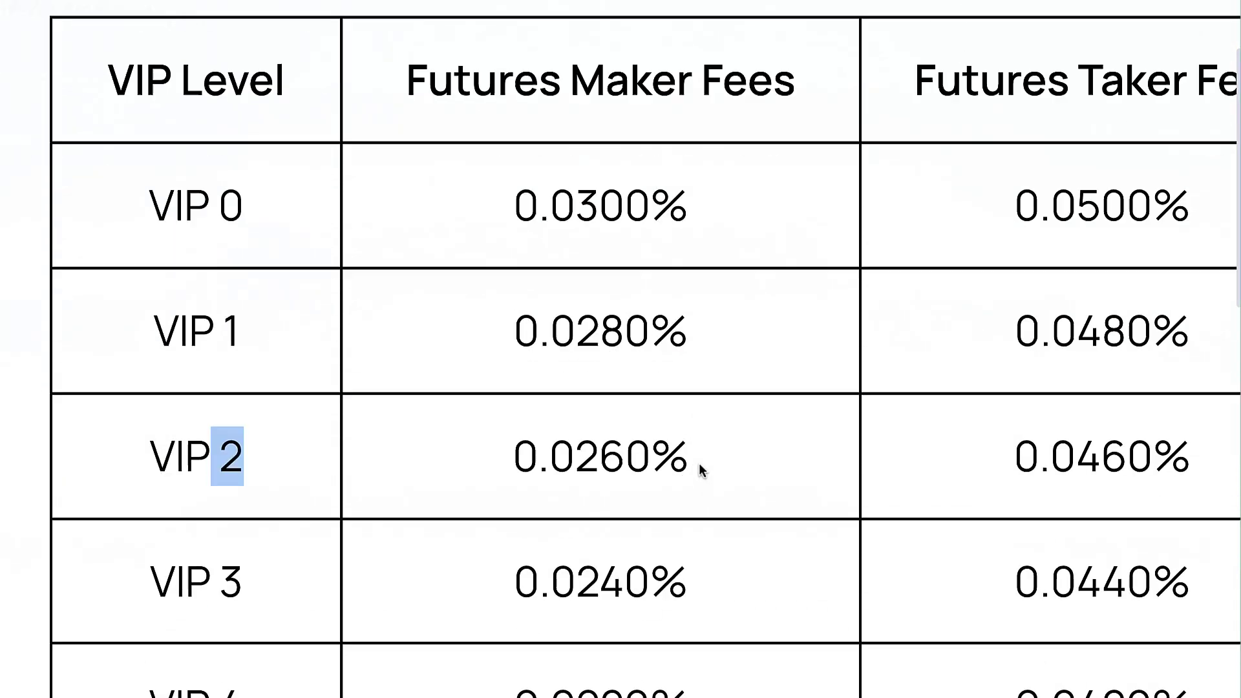
pyautogui.moveTo(742, 541); pyautogui.dragTo(445, 526)
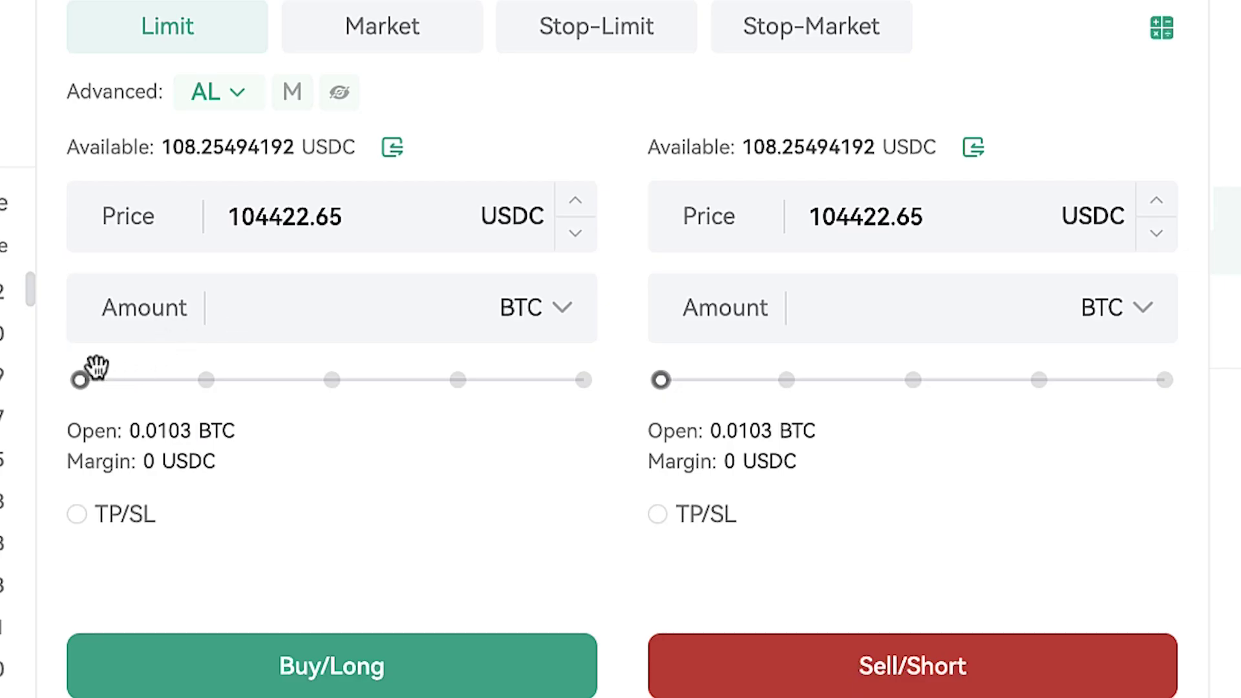
# Size the BTCUSDC buy at 50% of funds with the amount shown in USDC.
pyautogui.moveTo(319, 416); pyautogui.dragTo(381, 418)
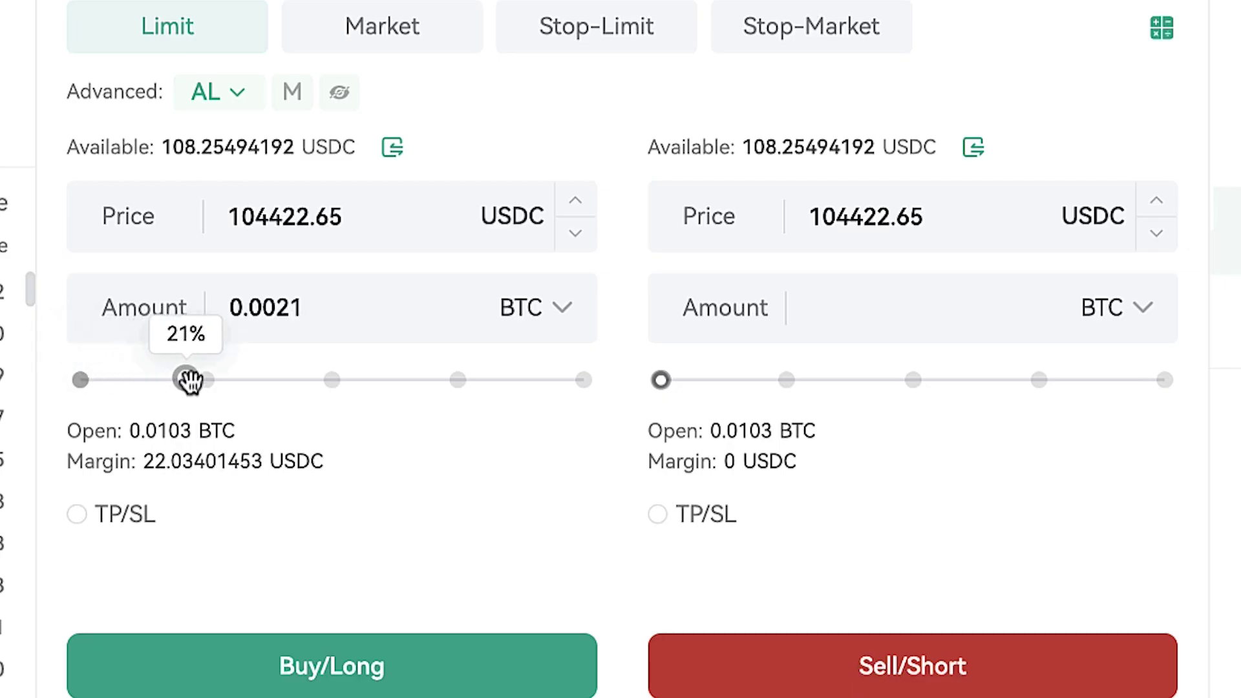
pyautogui.moveTo(190, 381); pyautogui.dragTo(209, 381)
pyautogui.click(564, 317)
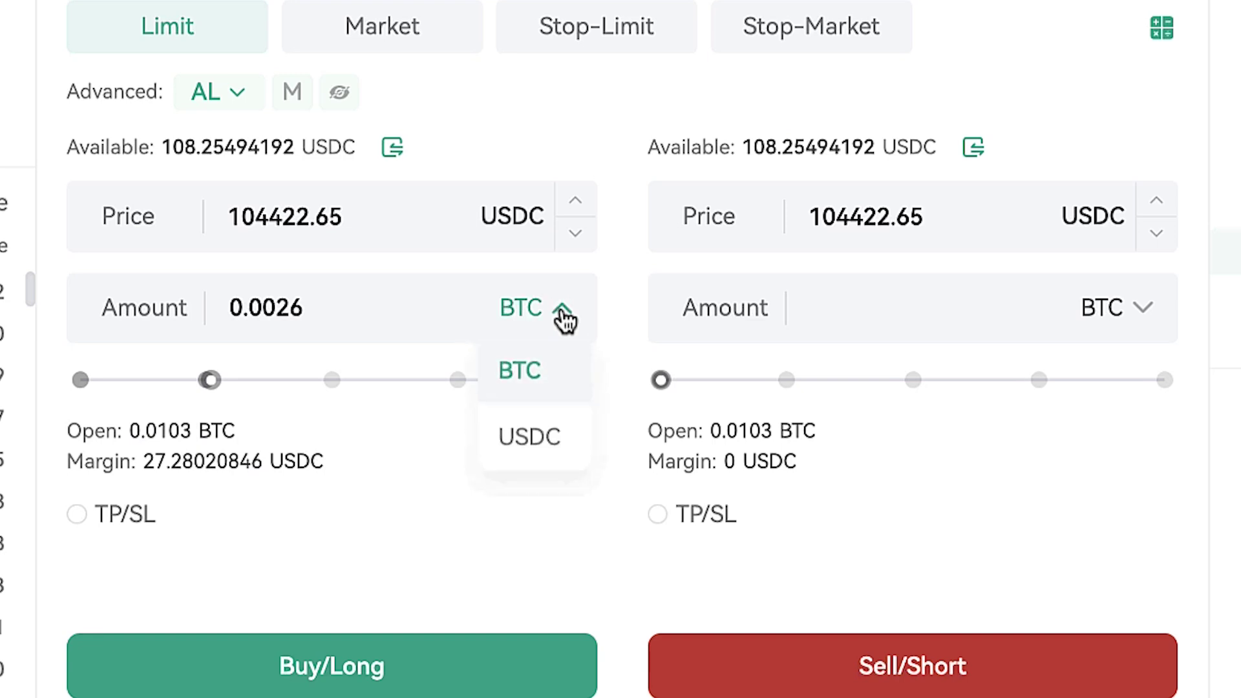
pyautogui.click(540, 446)
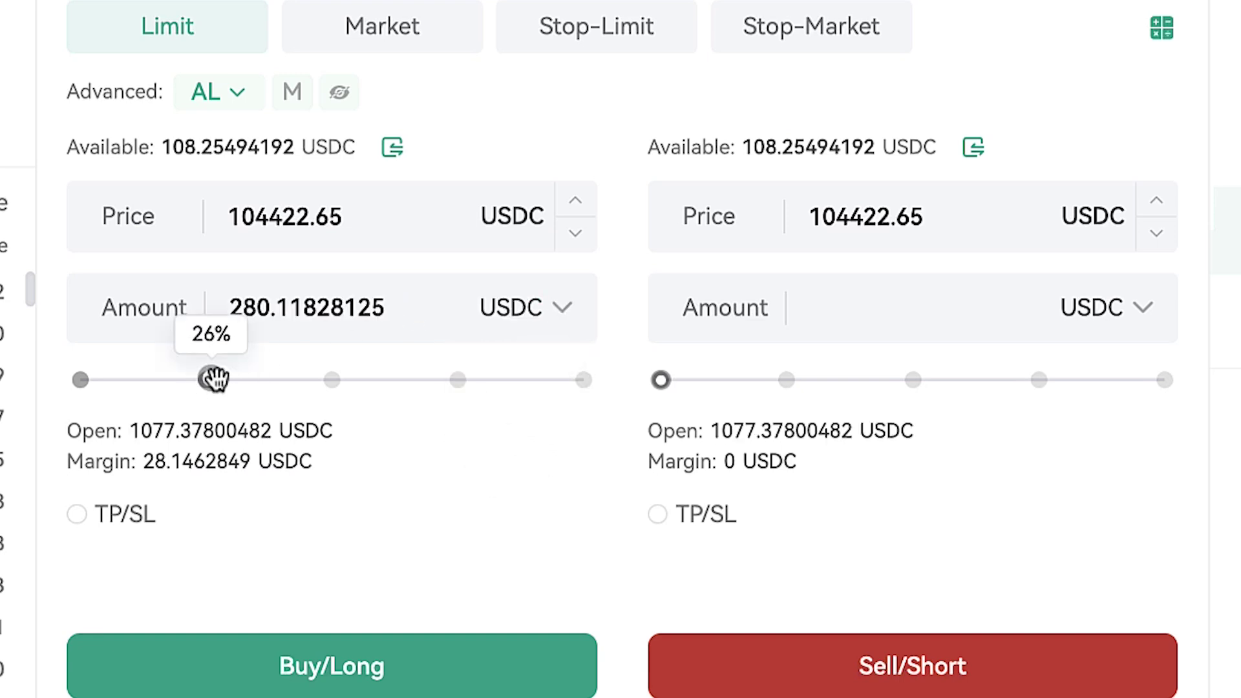
pyautogui.moveTo(212, 381); pyautogui.dragTo(313, 381)
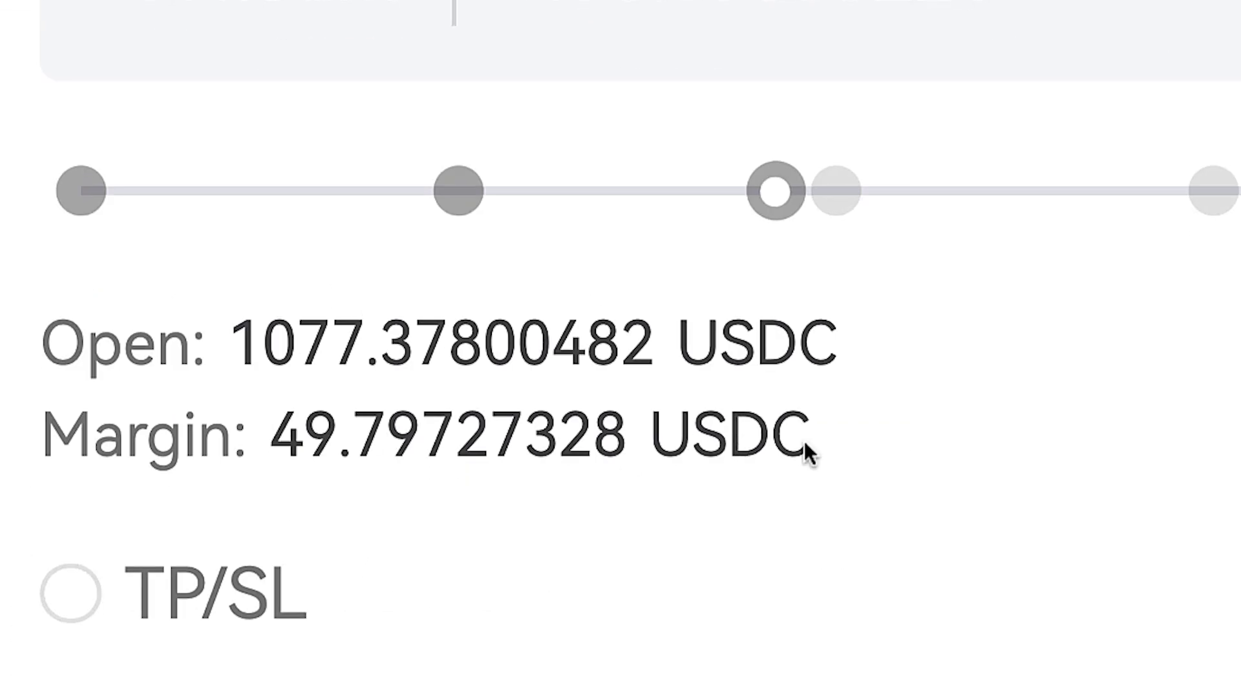
# Check the roughly 49.8 USDC margin and change the limit price to 104000.
pyautogui.moveTo(875, 452); pyautogui.dragTo(770, 457)
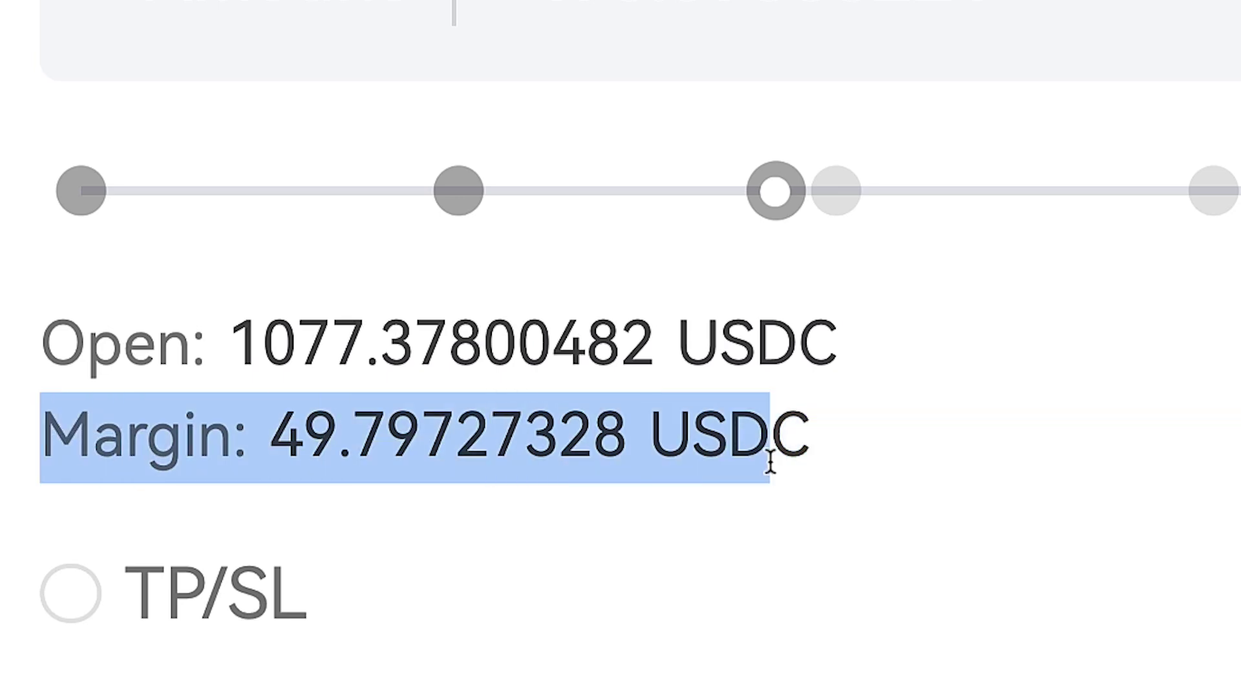
pyautogui.click(770, 459)
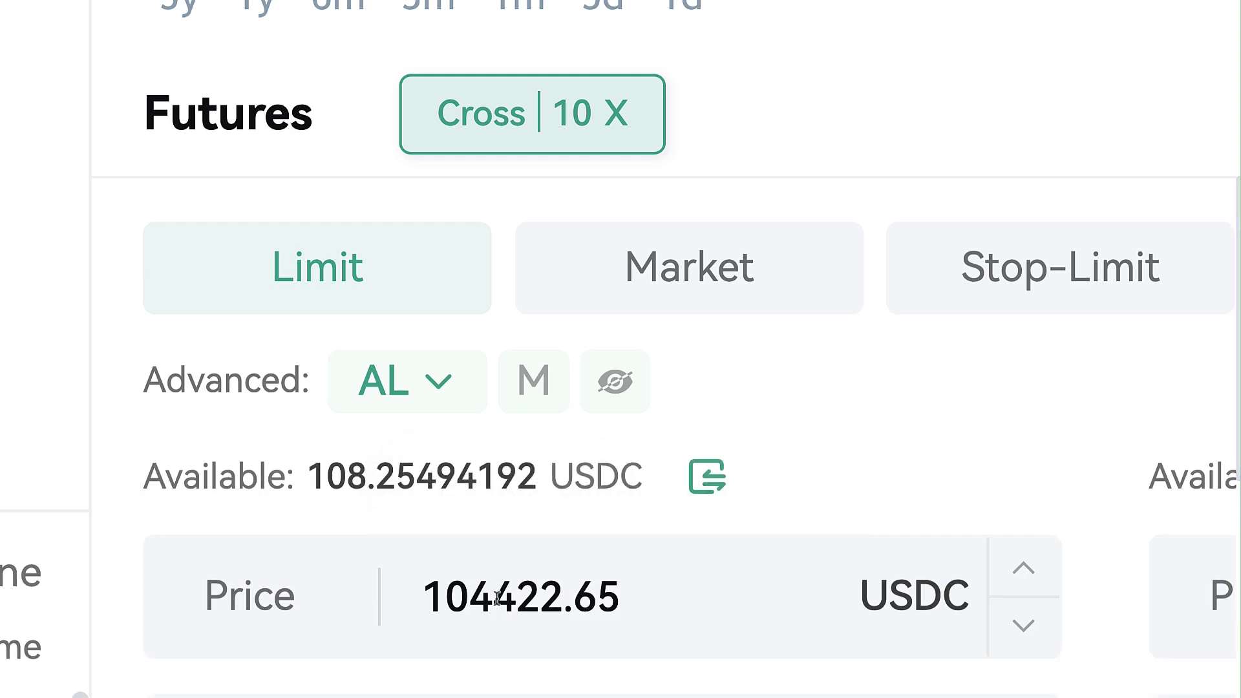
pyautogui.moveTo(497, 599); pyautogui.dragTo(725, 611)
pyautogui.write('000')
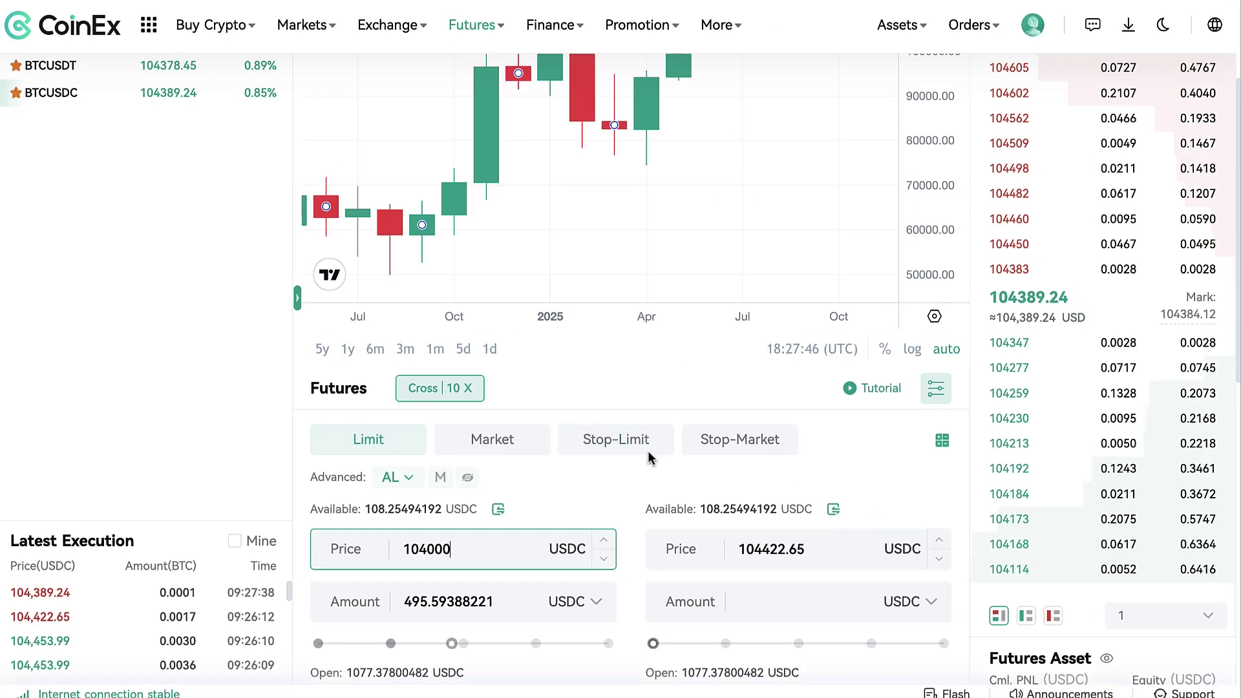
pyautogui.scroll(-3, 1075, 460)
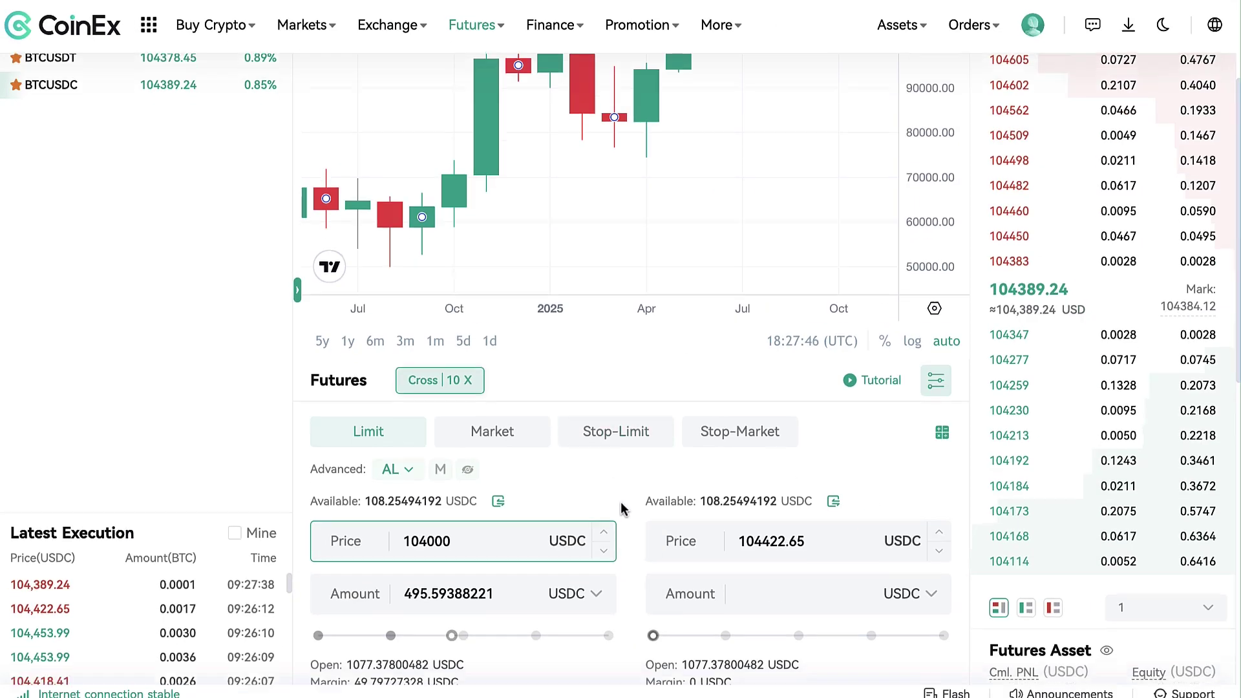
pyautogui.click(552, 596)
pyautogui.scroll(-4, 581, 608)
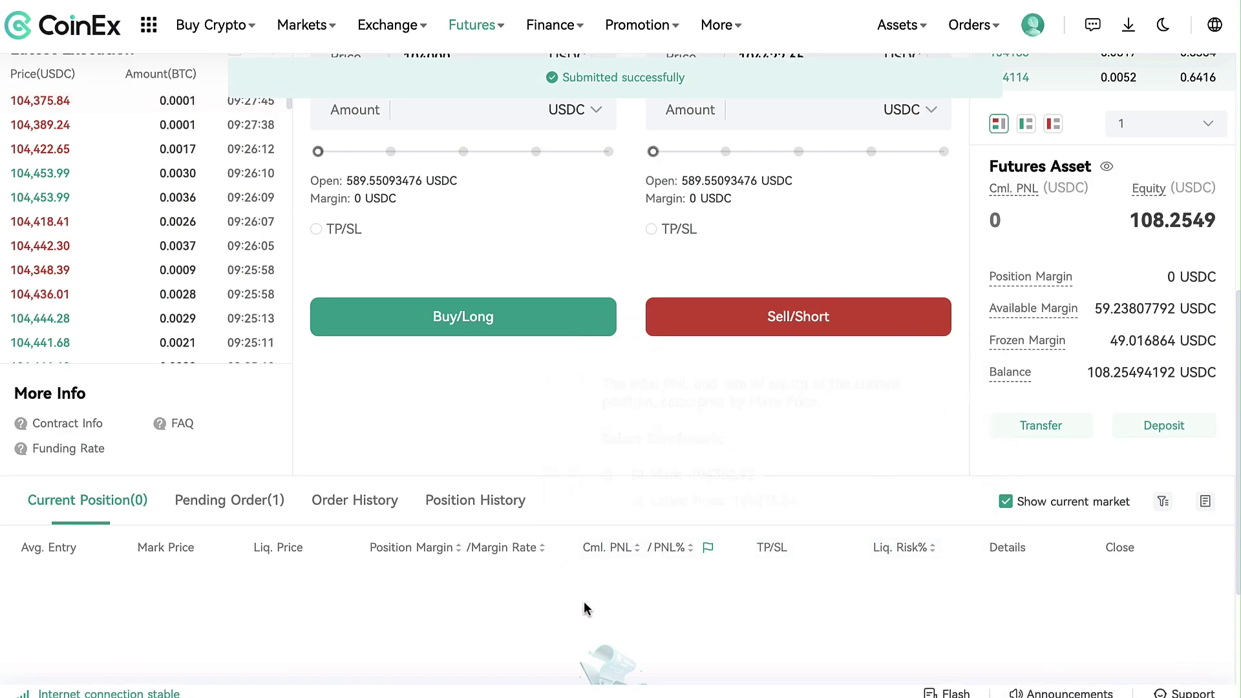
pyautogui.click(197, 500)
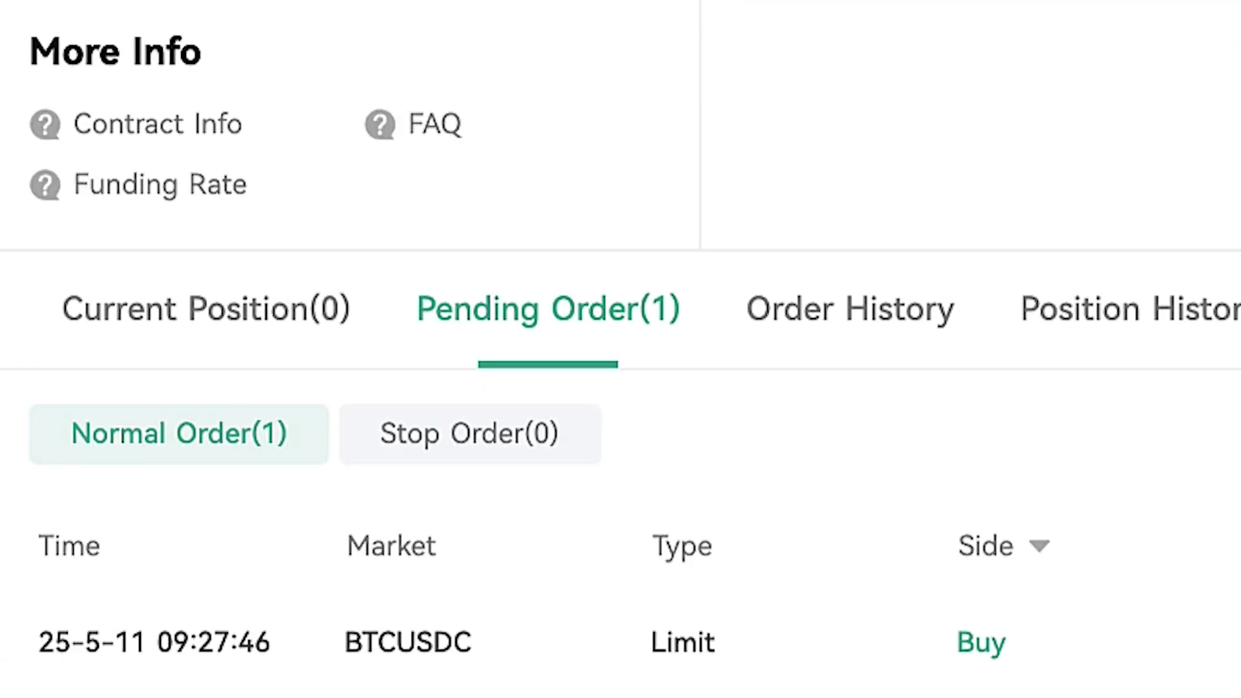
pyautogui.moveTo(130, 588); pyautogui.dragTo(815, 618)
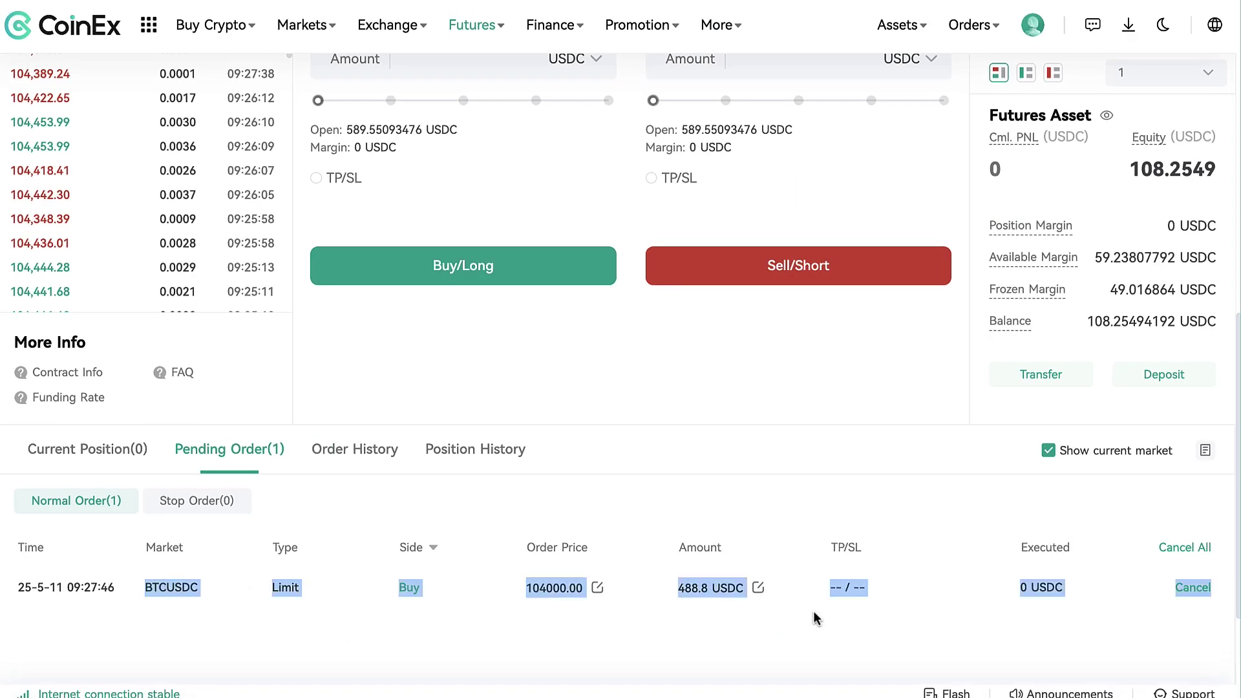
pyautogui.click(814, 619)
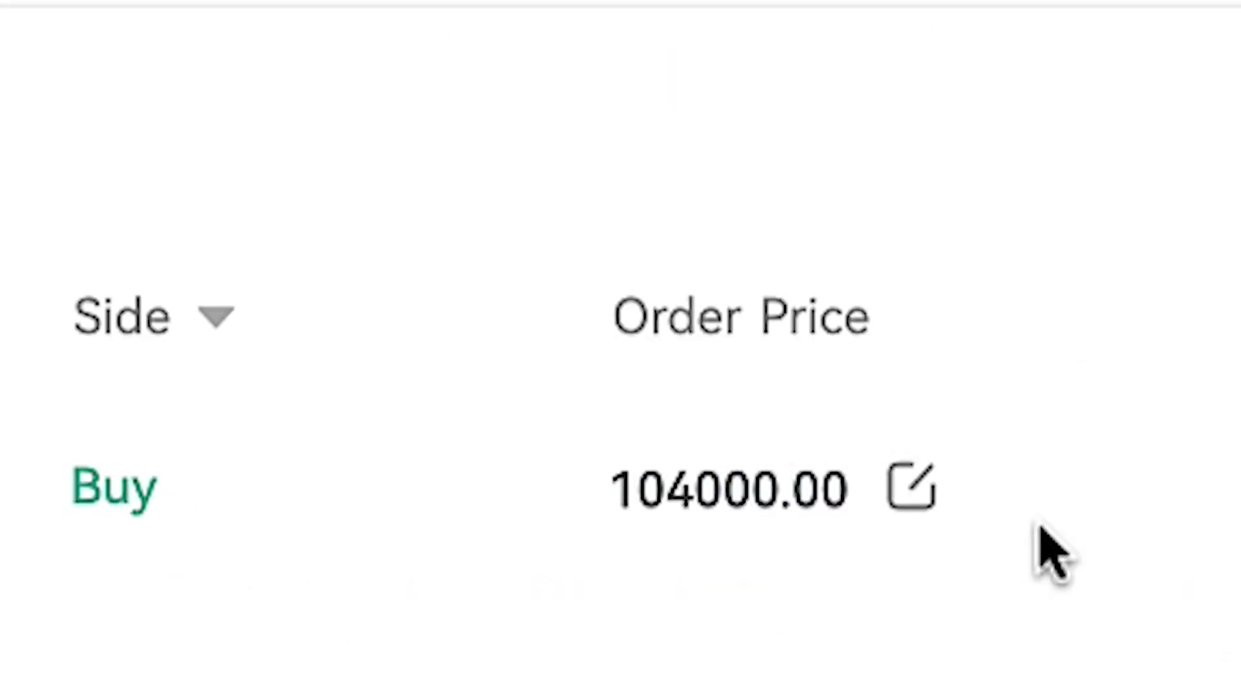
pyautogui.moveTo(971, 499); pyautogui.dragTo(546, 457)
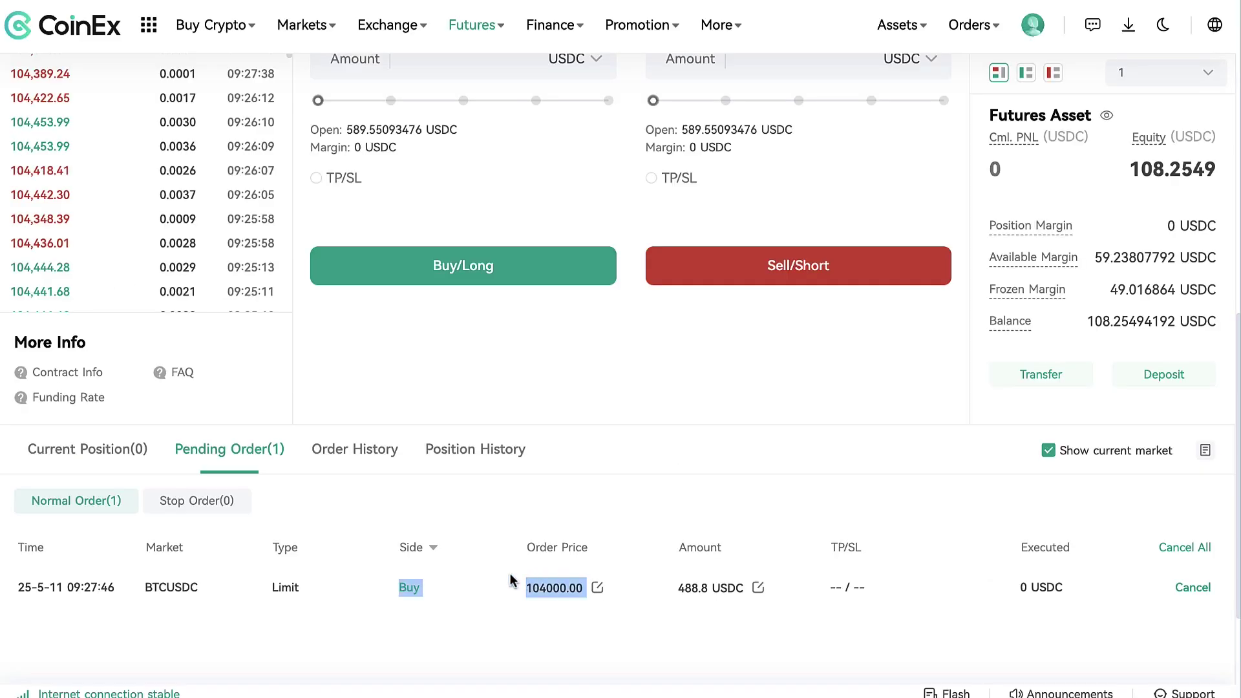
pyautogui.click(511, 580)
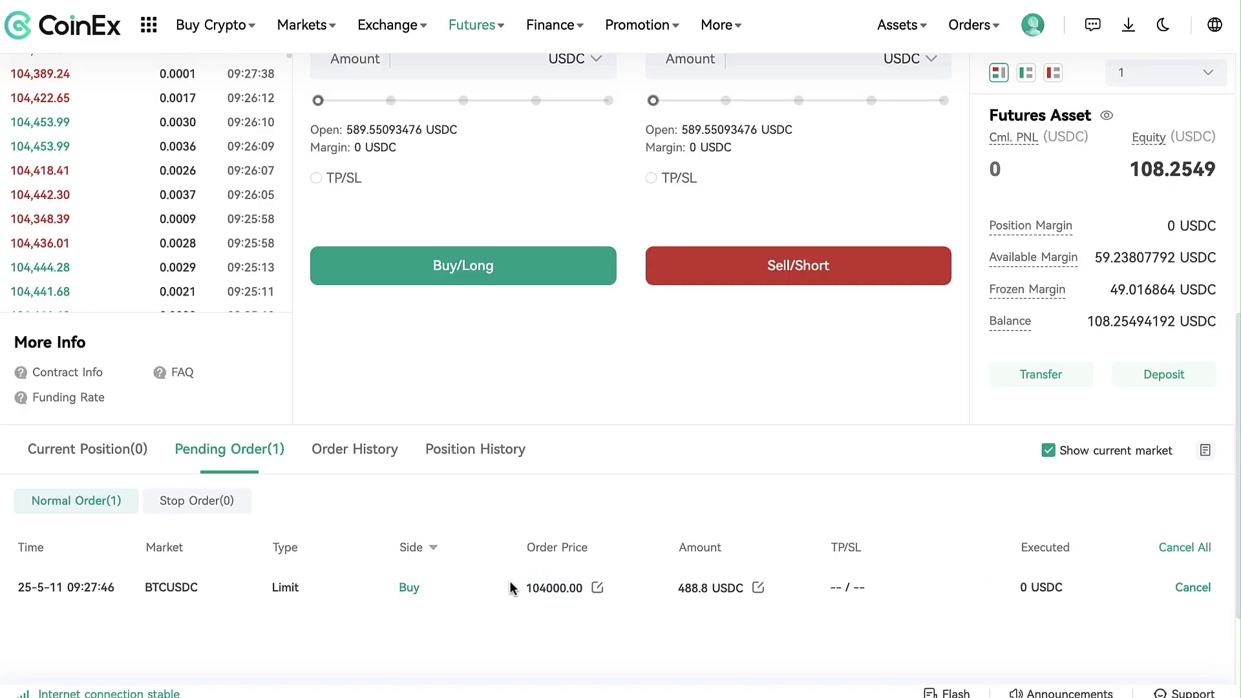
pyautogui.scroll(5, 511, 588)
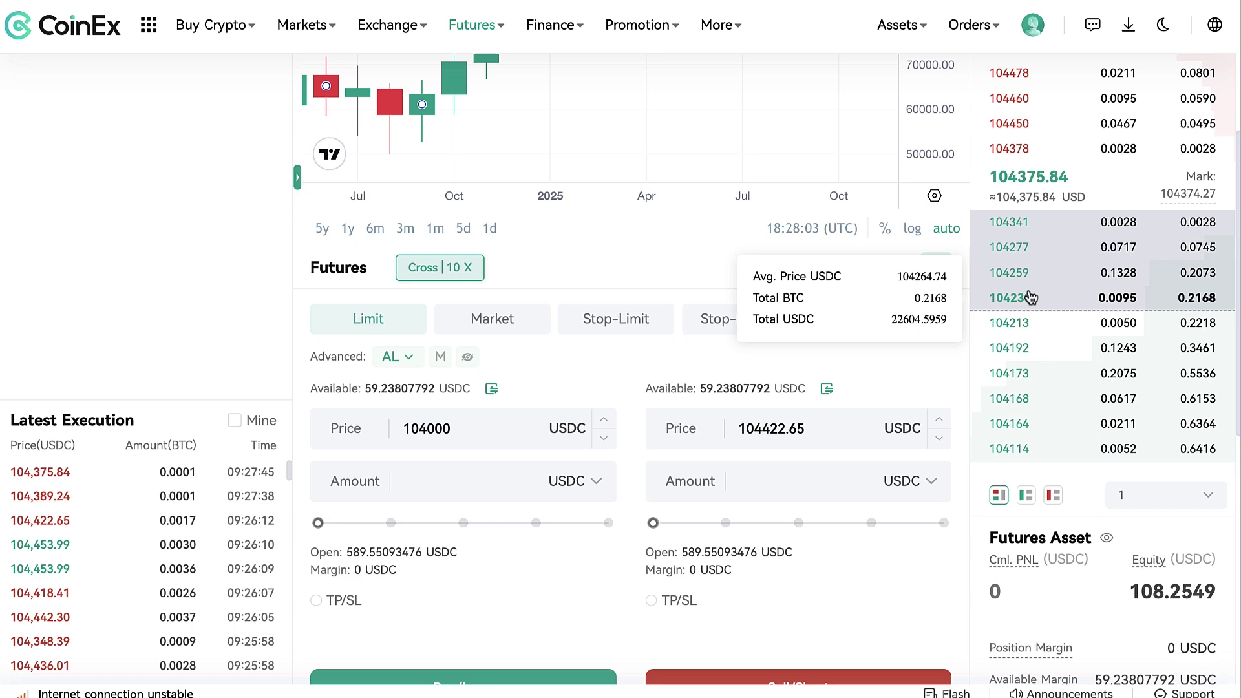
pyautogui.scroll(-8, 925, 616)
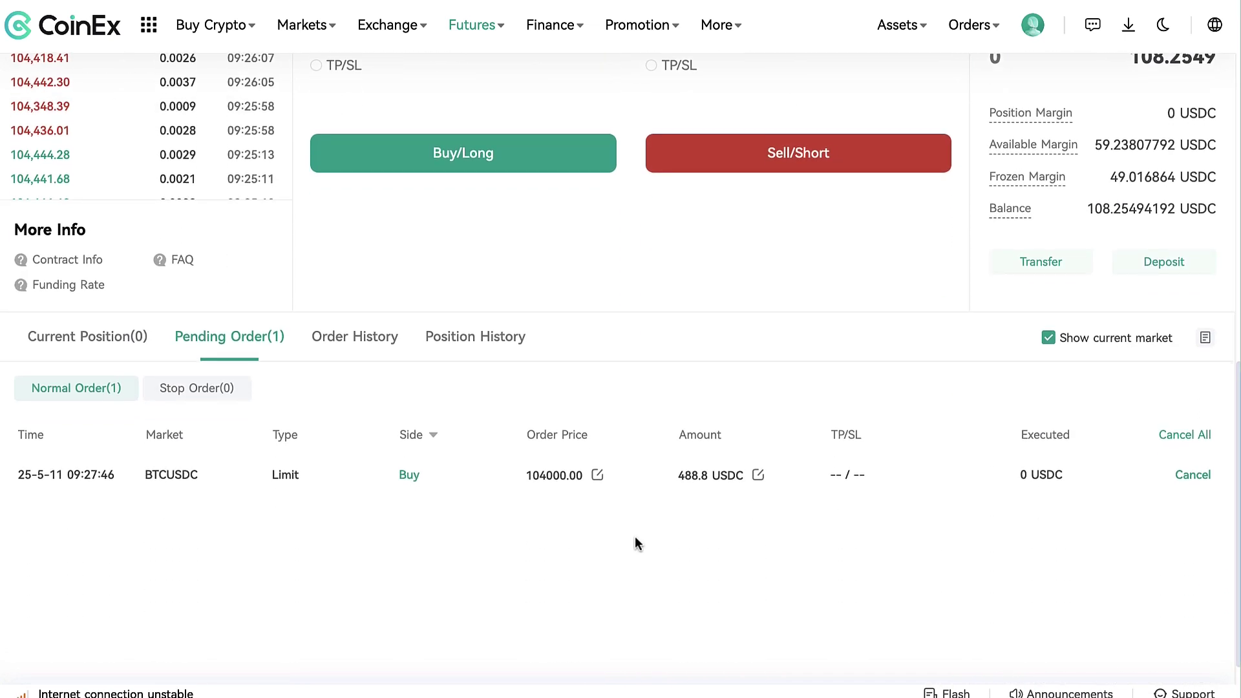
pyautogui.moveTo(653, 480); pyautogui.dragTo(373, 393)
pyautogui.click(648, 474)
pyautogui.scroll(6, 640, 462)
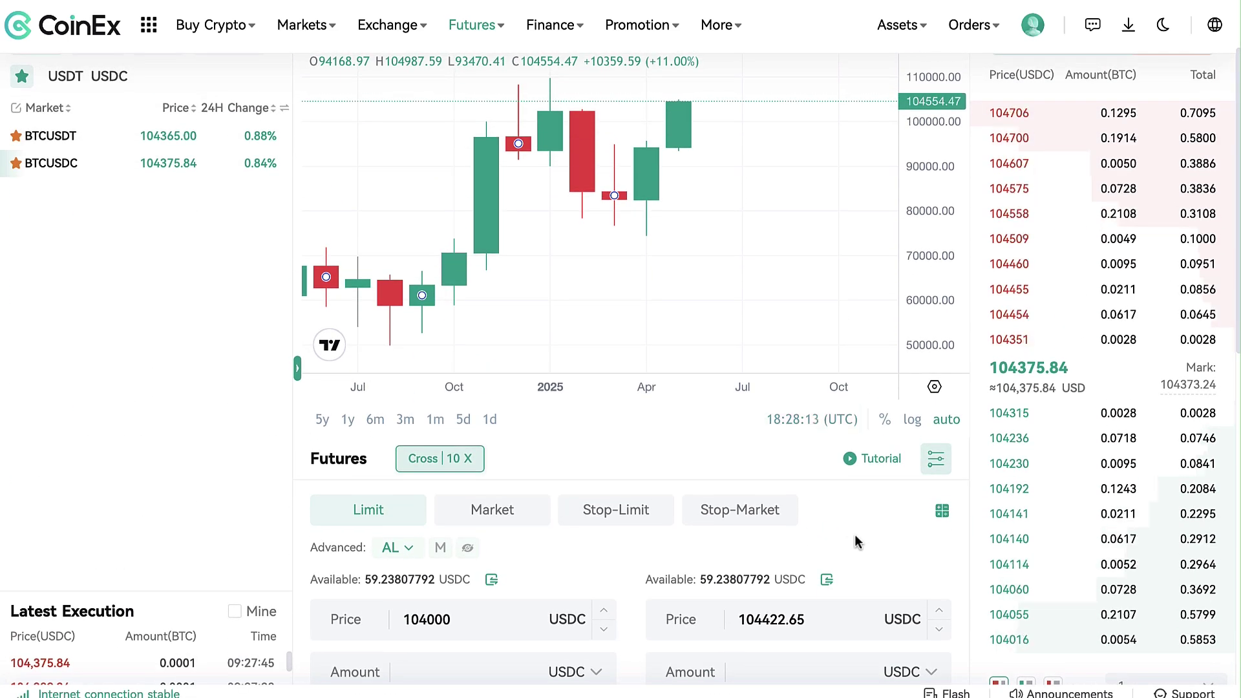
pyautogui.scroll(2, 857, 534)
pyautogui.scroll(-1, 1050, 540)
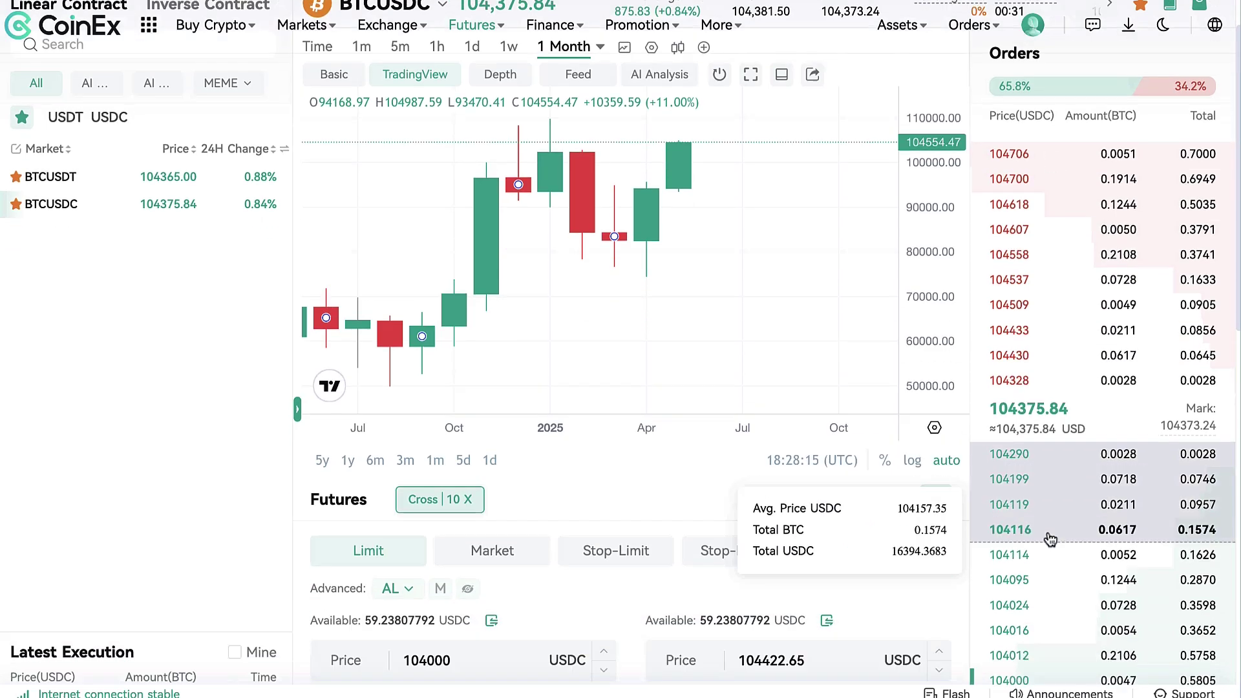
pyautogui.scroll(-1, 1050, 540)
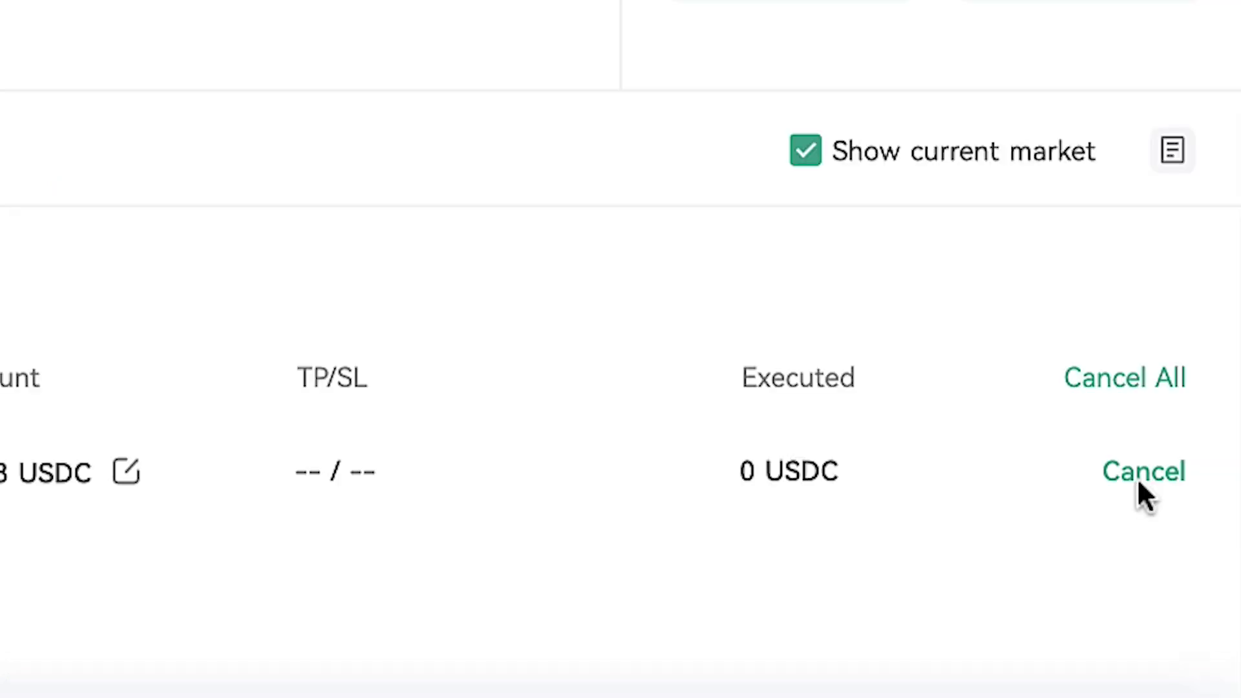
pyautogui.click(1139, 484)
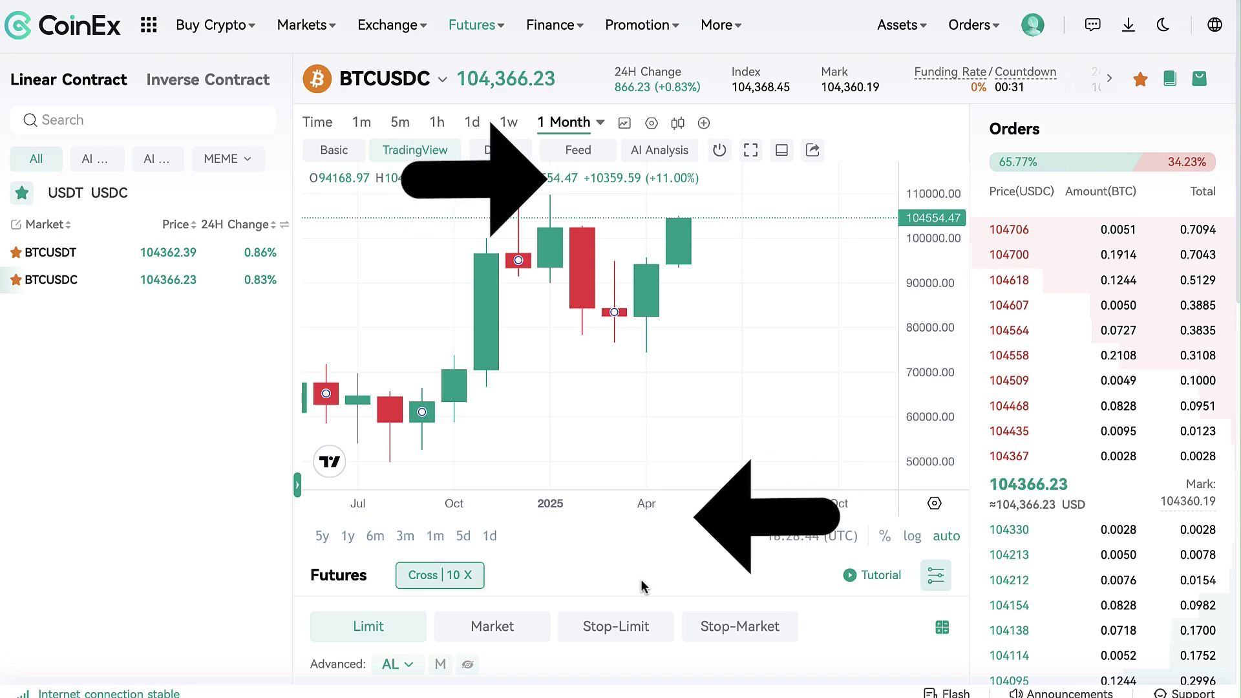
# Transfer all 108.25494192 USDC from the Futures account to Spot.
pyautogui.scroll(-3, 641, 580)
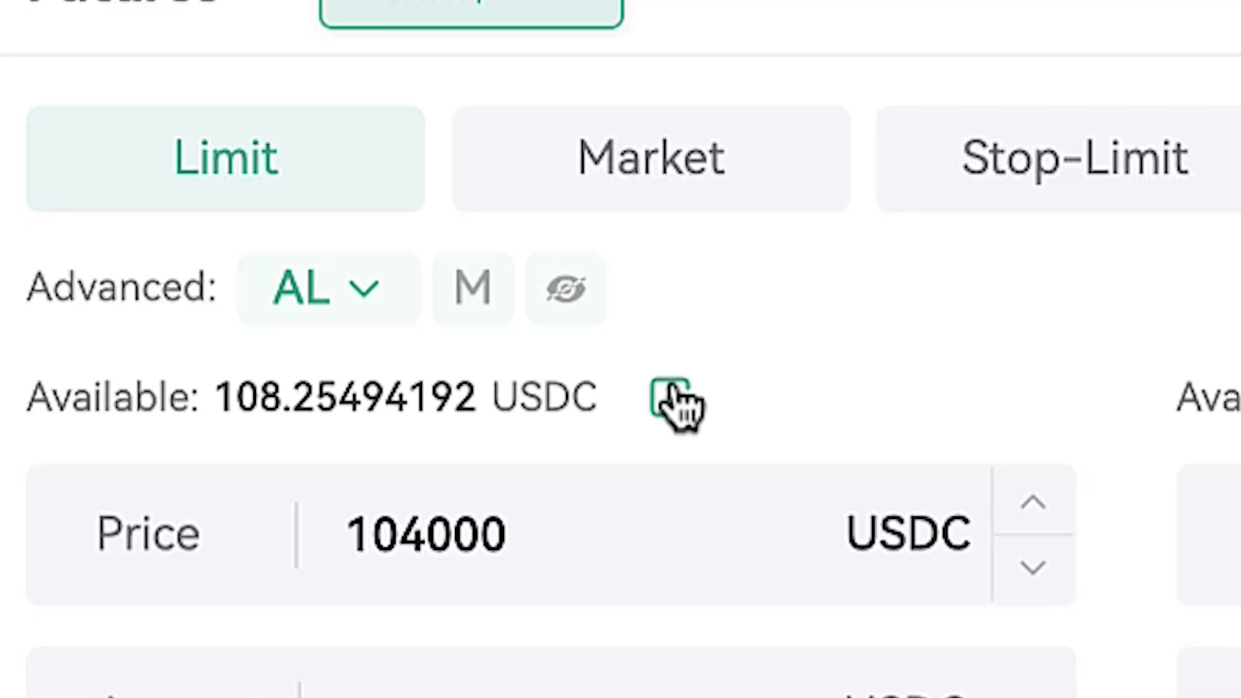
pyautogui.click(498, 508)
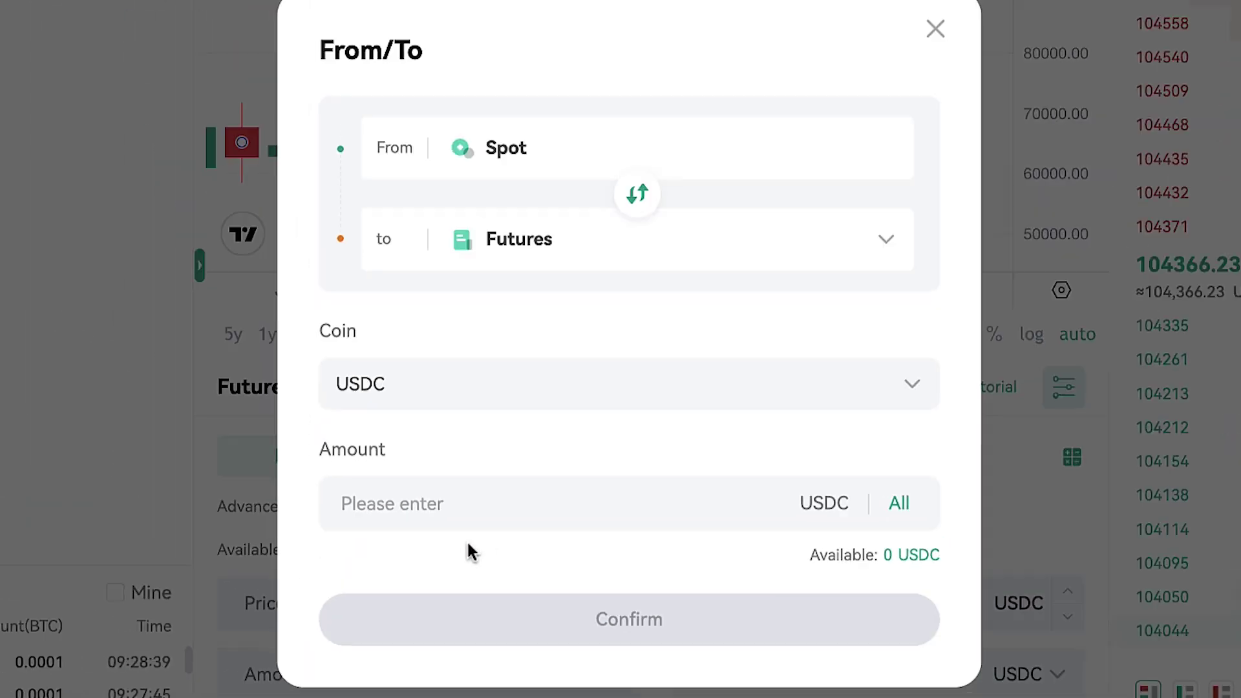
pyautogui.click(635, 221)
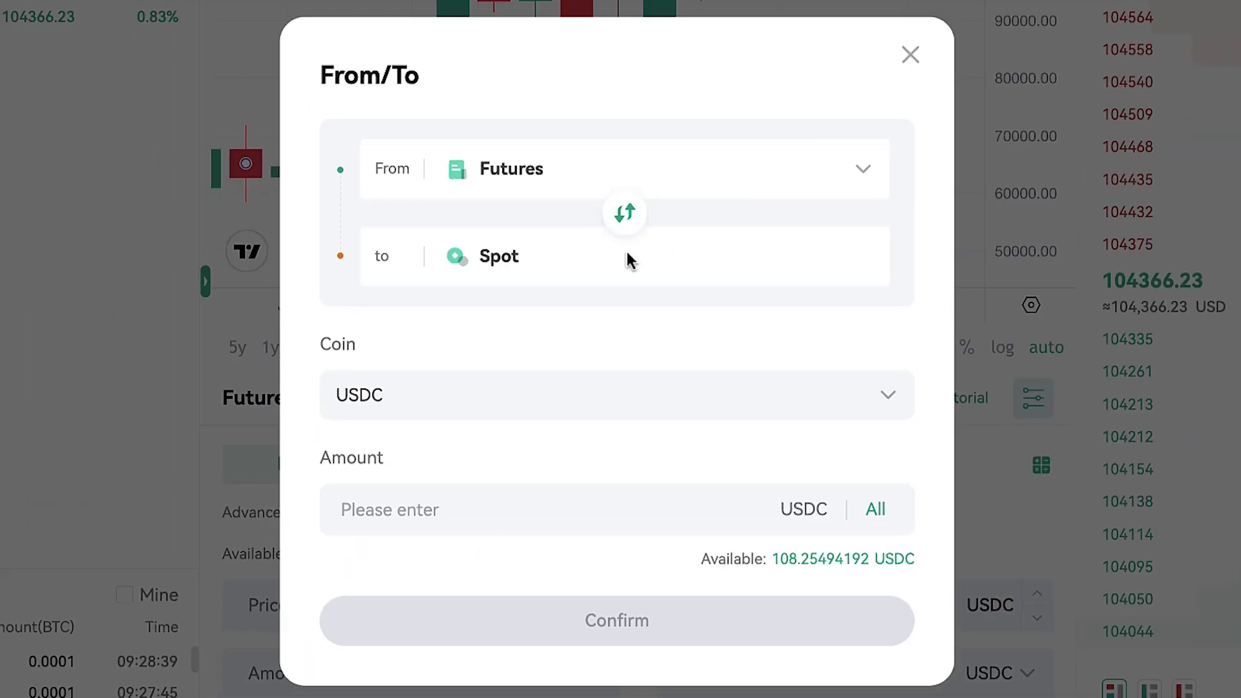
pyautogui.click(878, 513)
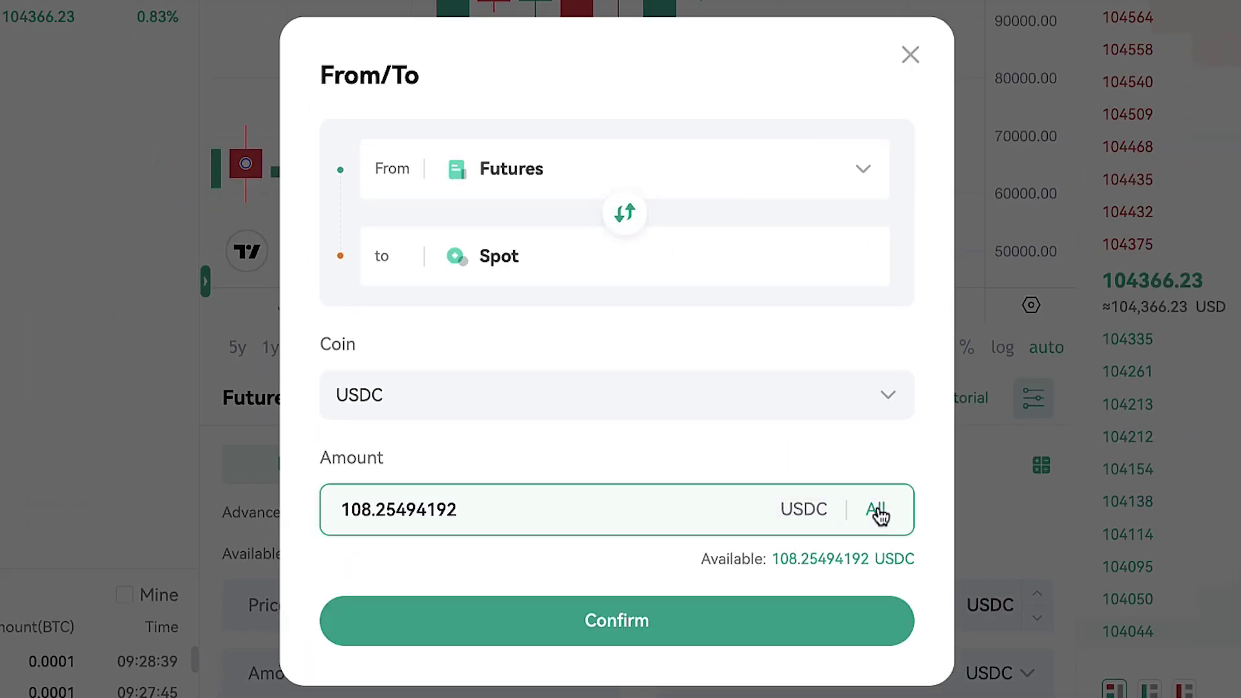
pyautogui.click(821, 624)
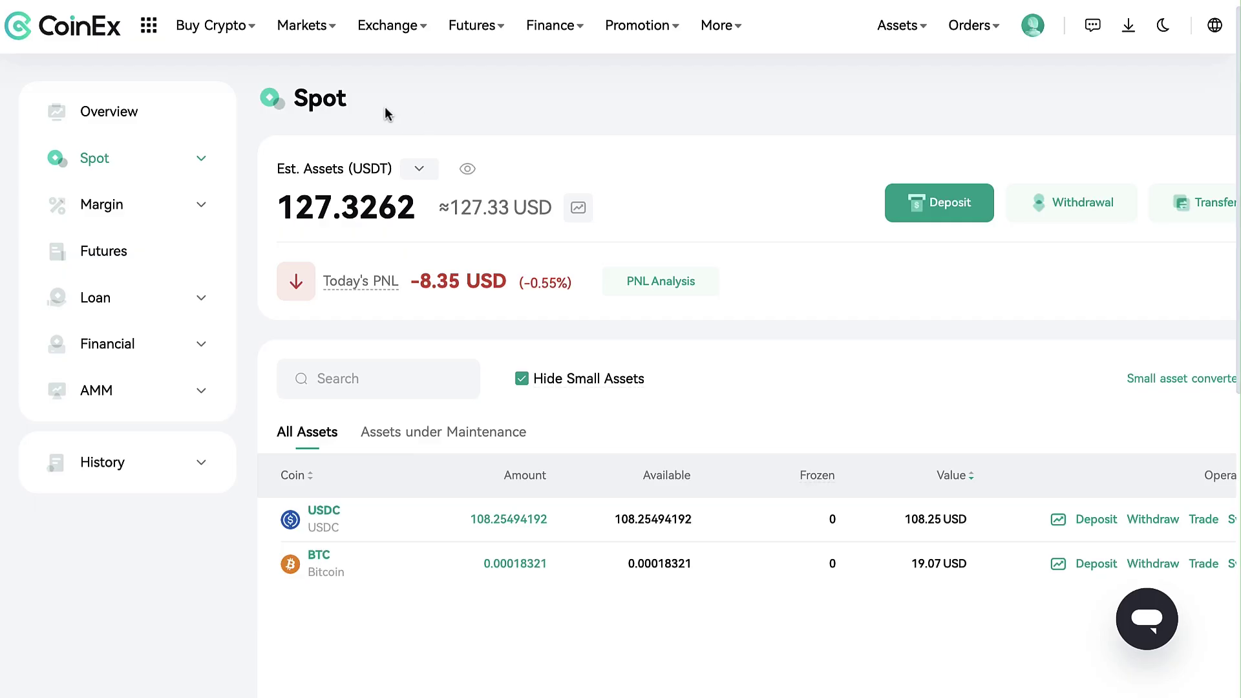
pyautogui.moveTo(386, 114); pyautogui.dragTo(264, 94)
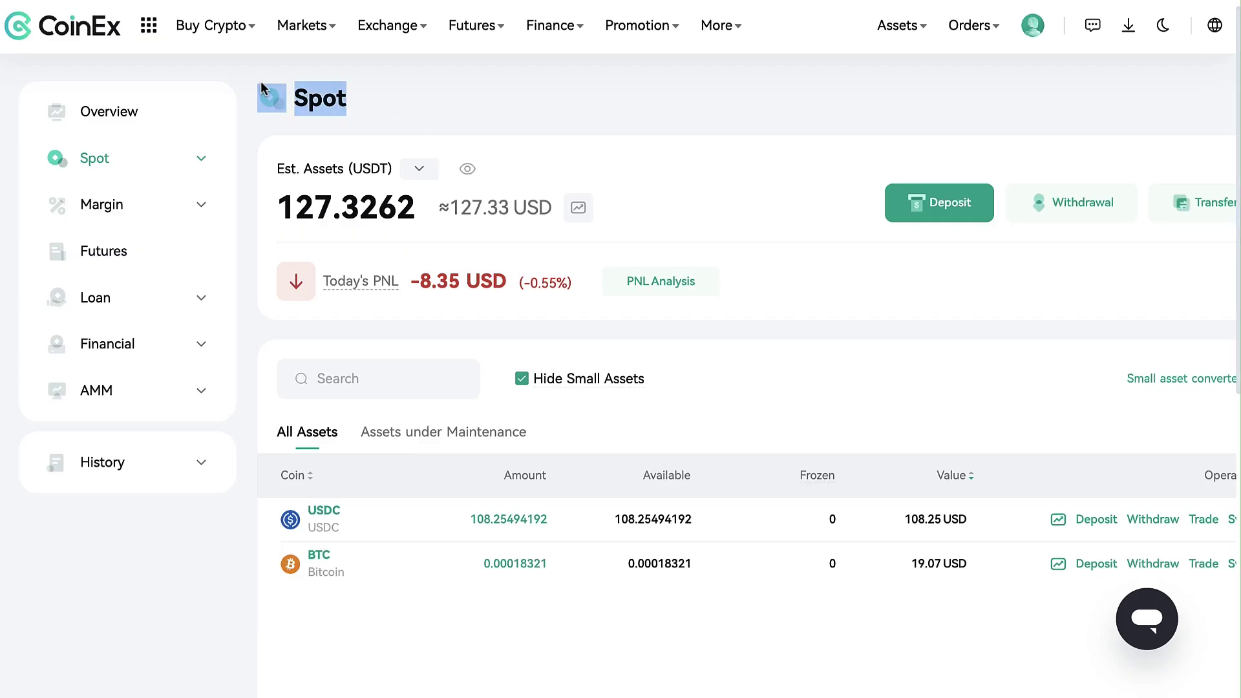
# Start a withdrawal from the Spot assets page with USDC as the coin.
pyautogui.click(552, 137)
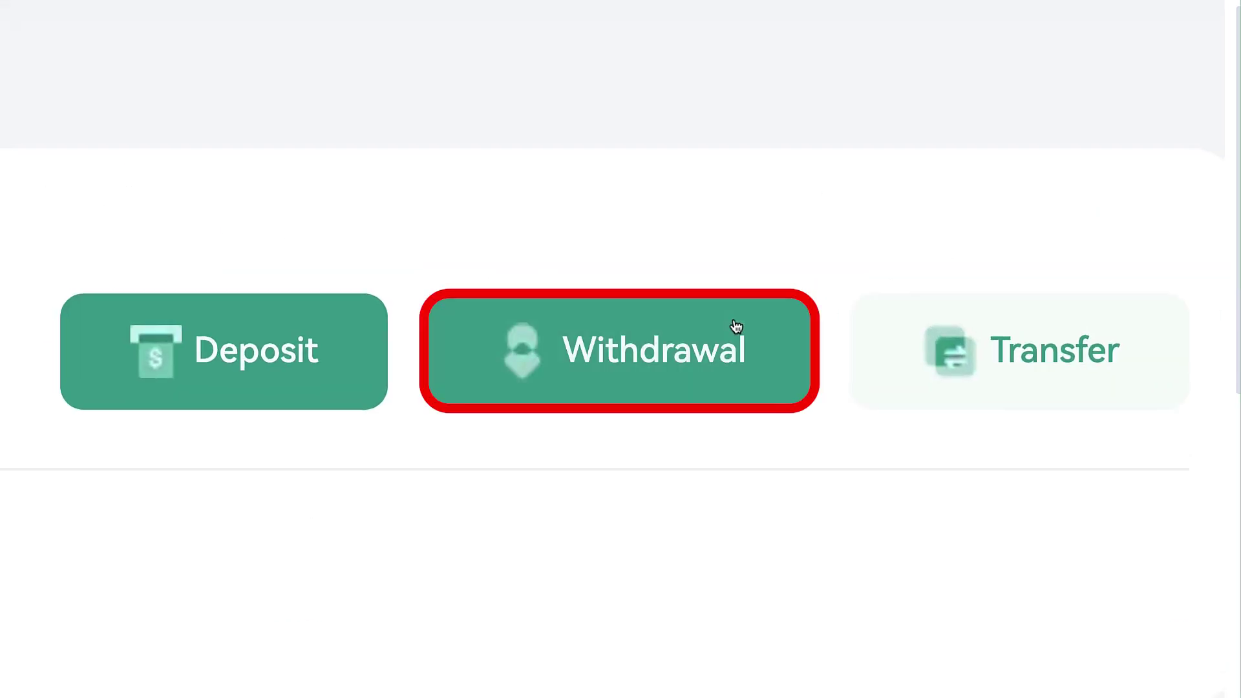
pyautogui.click(736, 327)
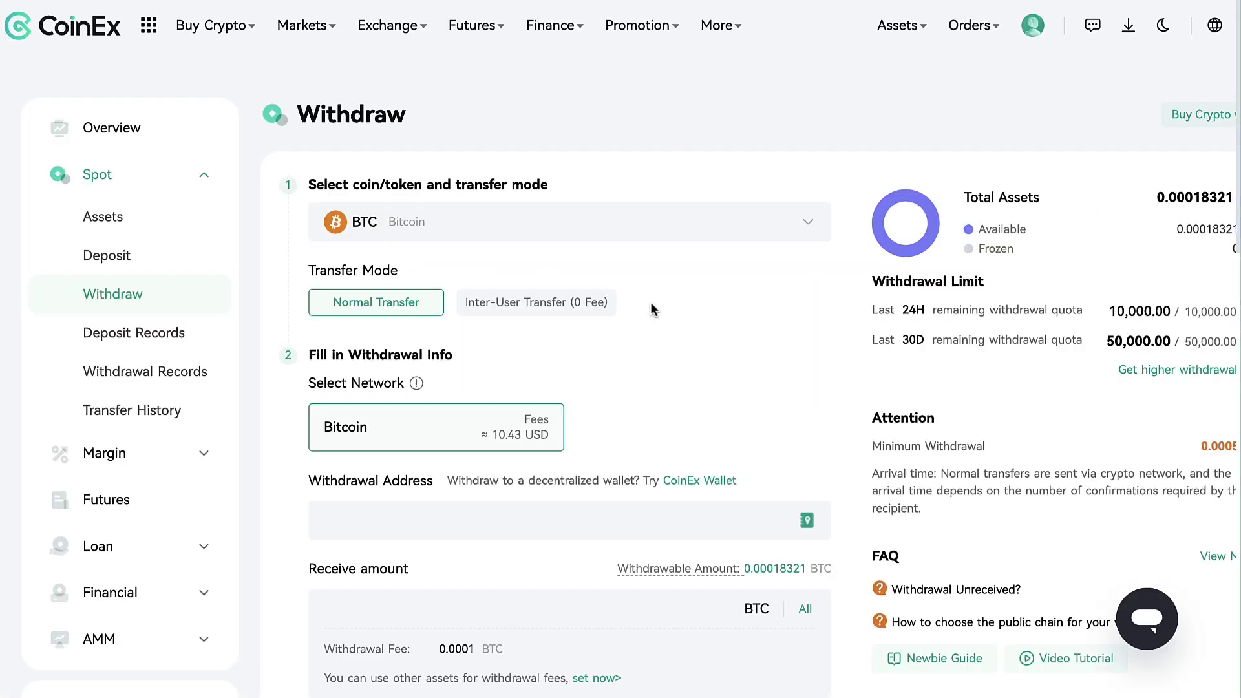
pyautogui.click(561, 227)
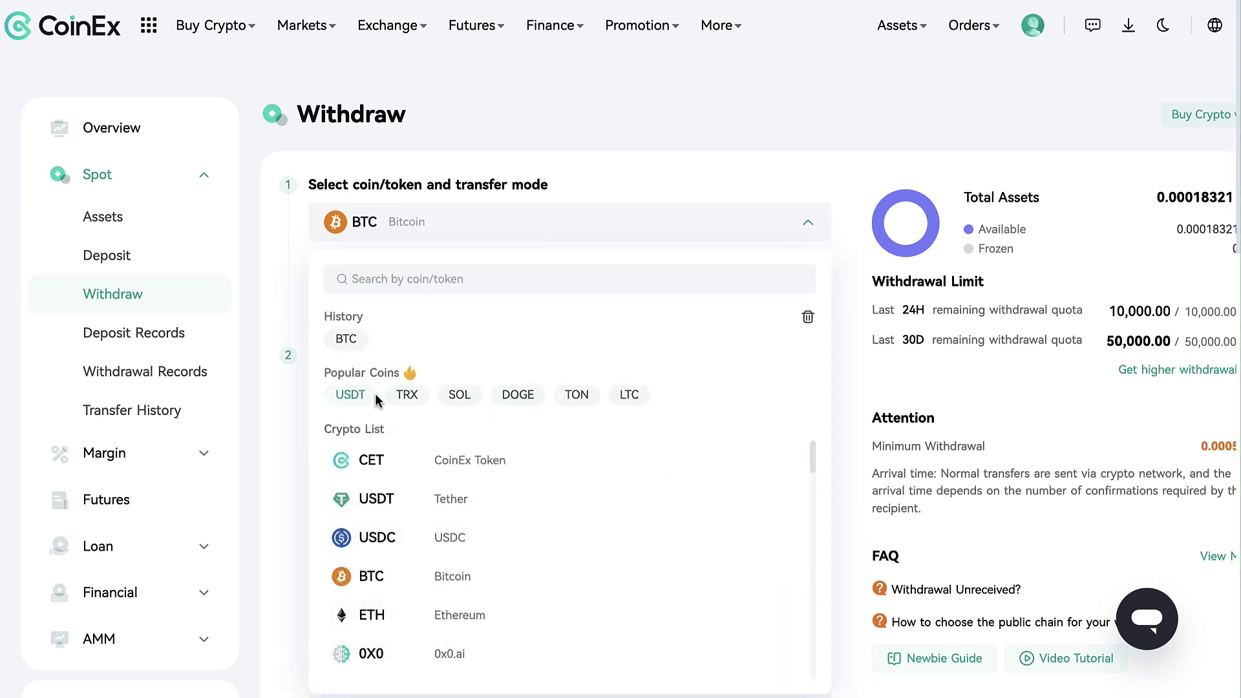
pyautogui.click(455, 528)
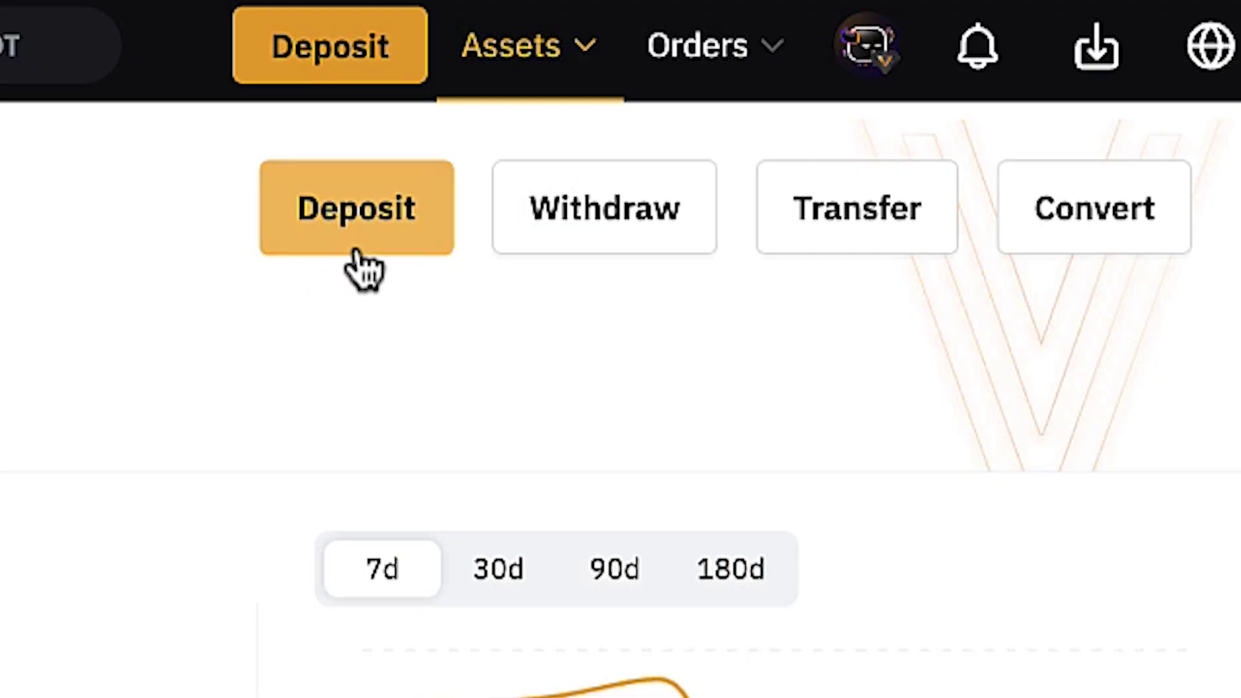
# In Bybit, start a USDC crypto deposit and bring up its deposit chain list.
pyautogui.click(357, 250)
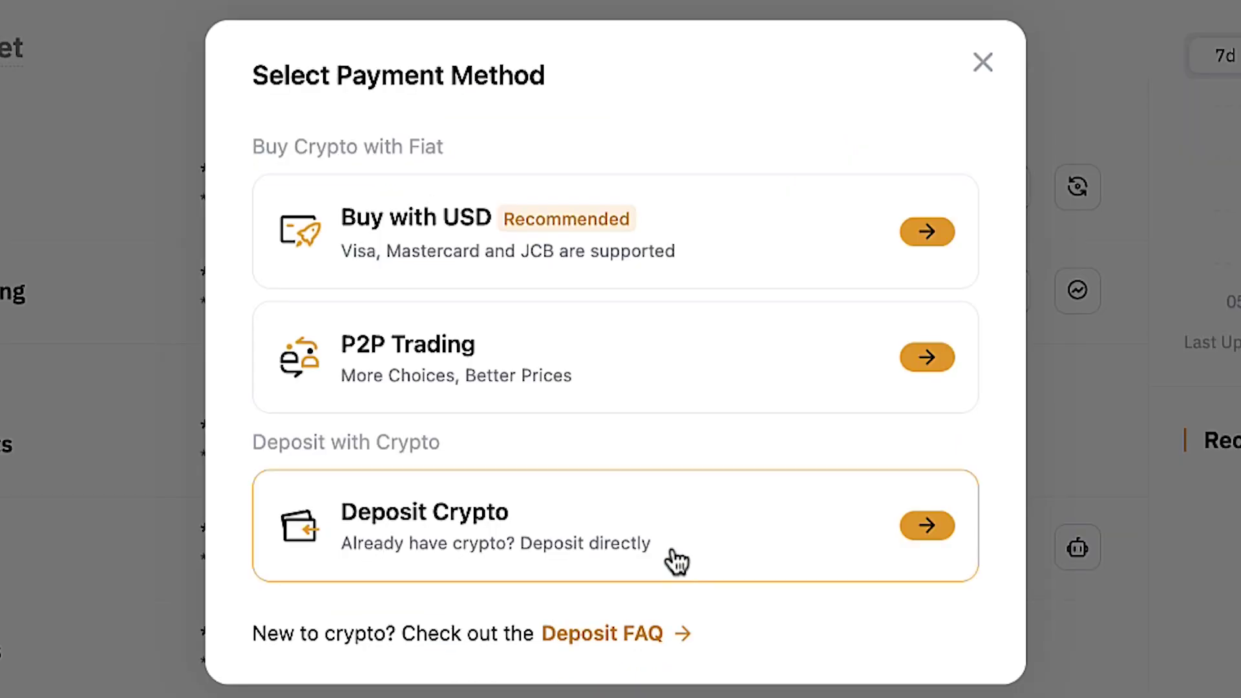
pyautogui.click(676, 561)
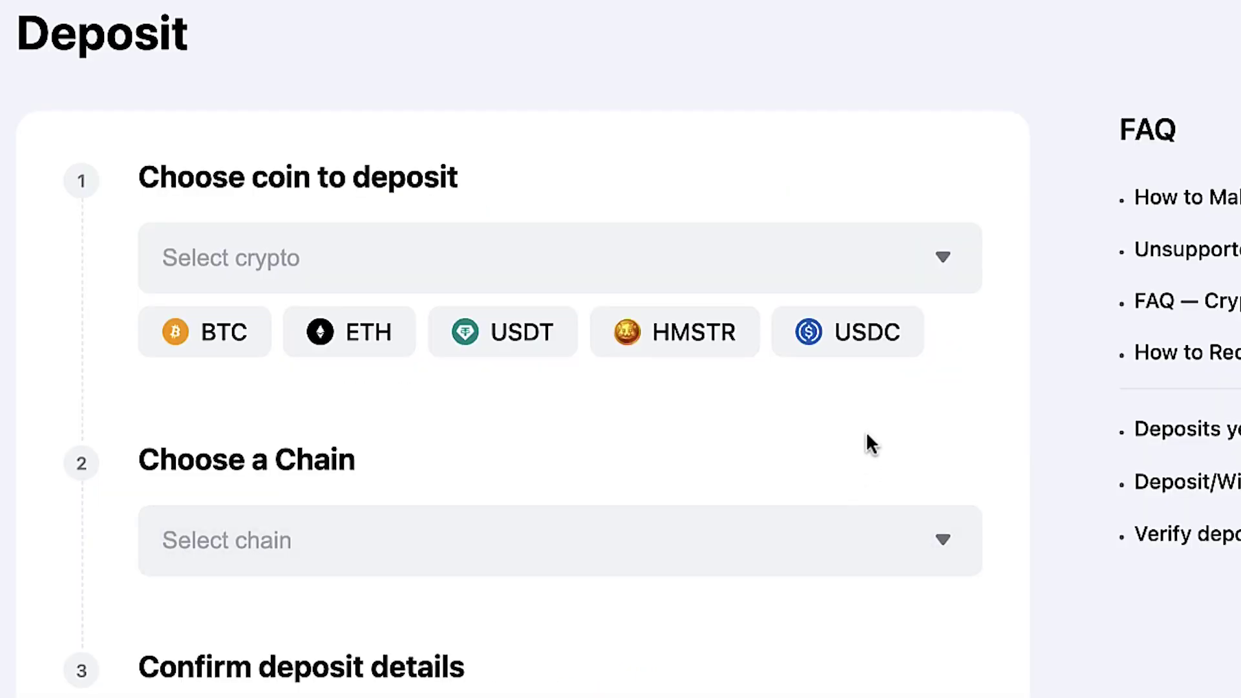
pyautogui.click(877, 349)
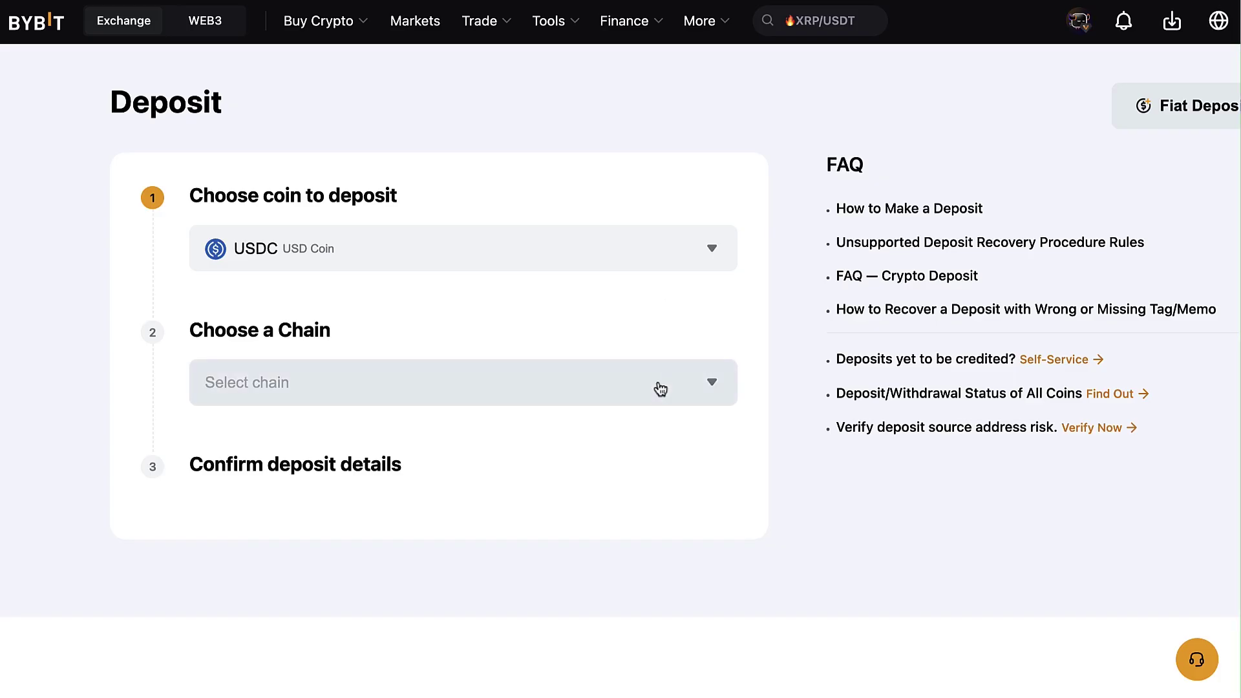
pyautogui.click(660, 389)
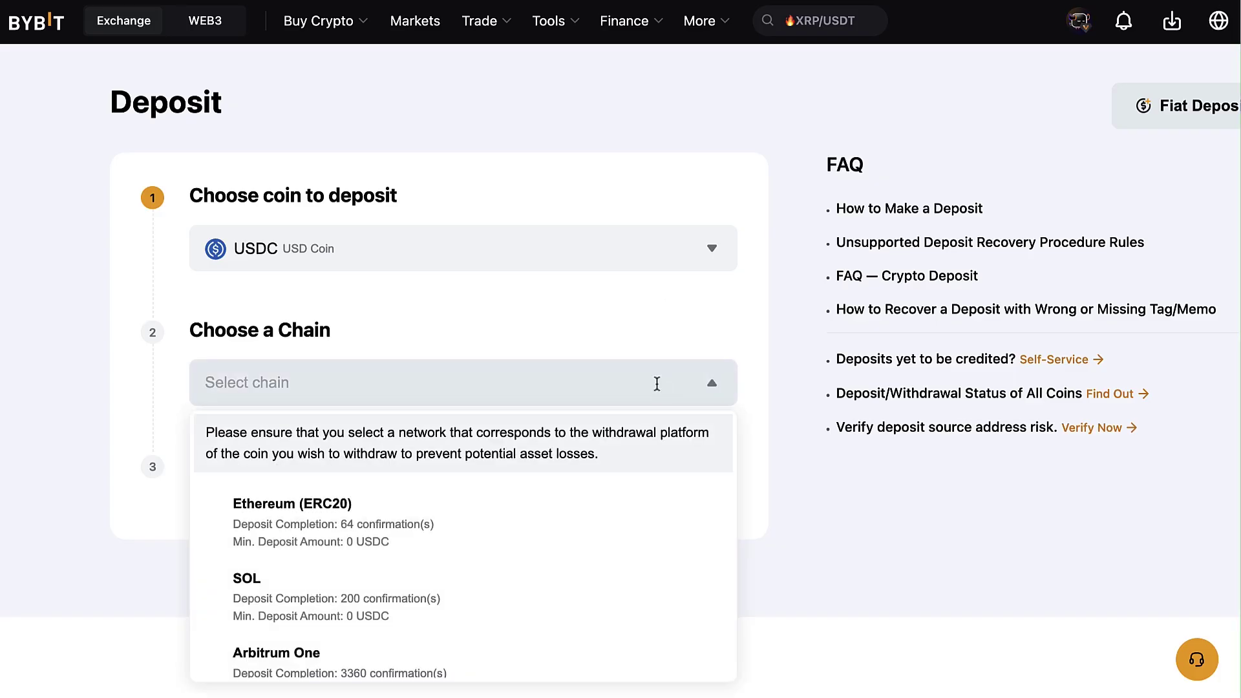
pyautogui.scroll(-3, 541, 550)
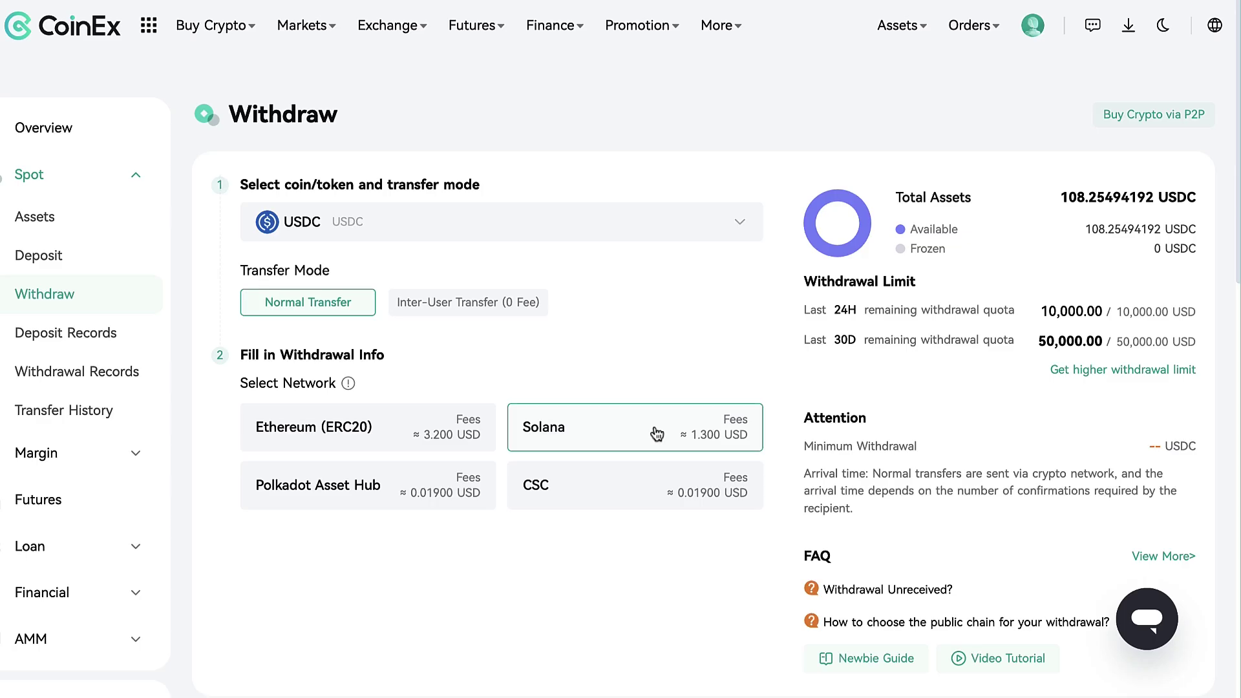
# Pick Solana as the CoinEx withdrawal network and copy Bybit's SOL deposit address for USDC.
pyautogui.click(657, 433)
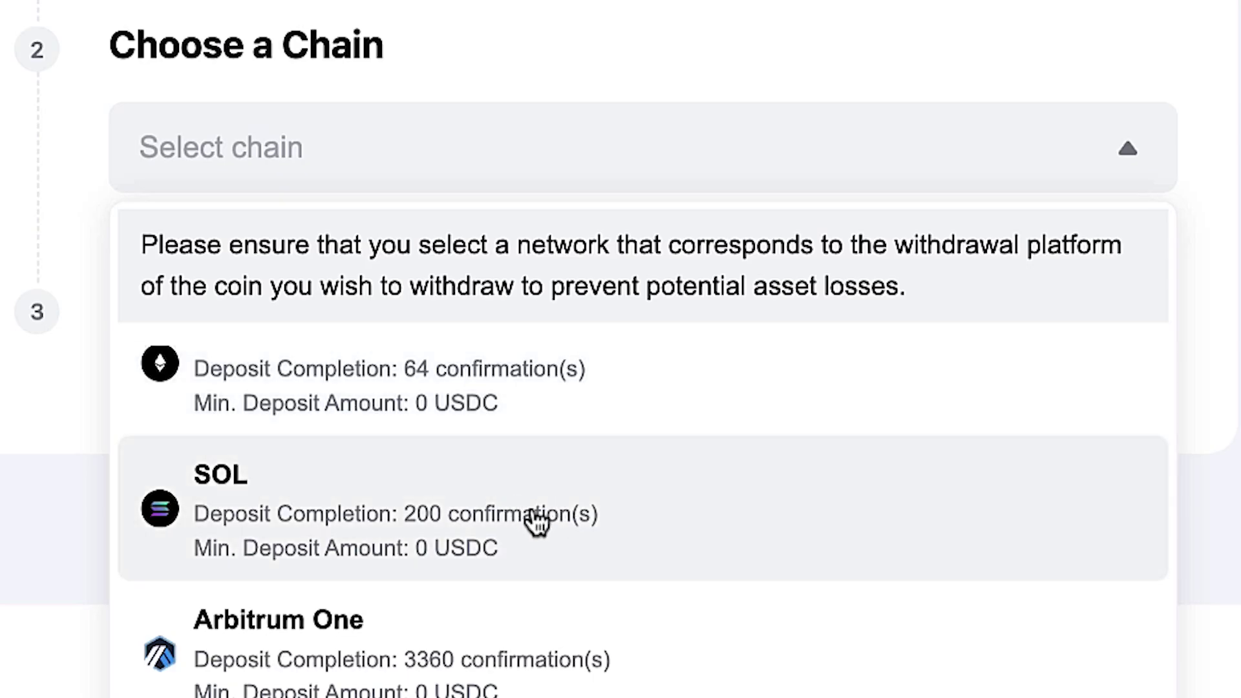
pyautogui.click(475, 515)
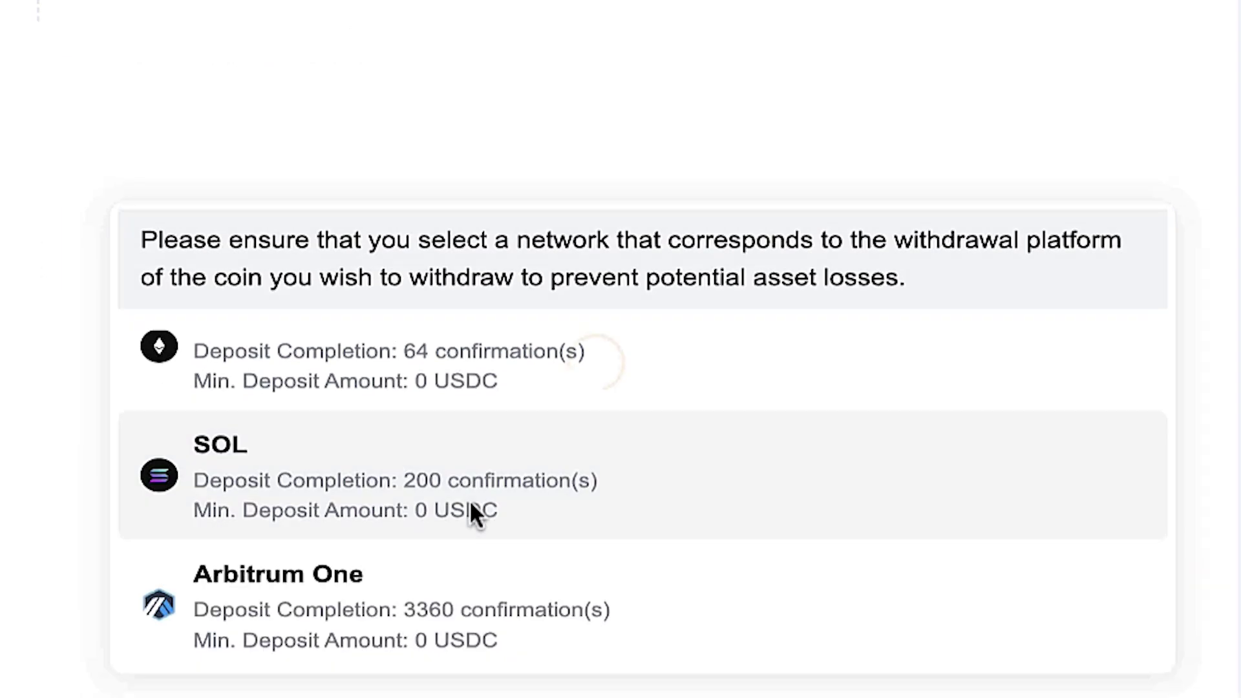
pyautogui.click(683, 578)
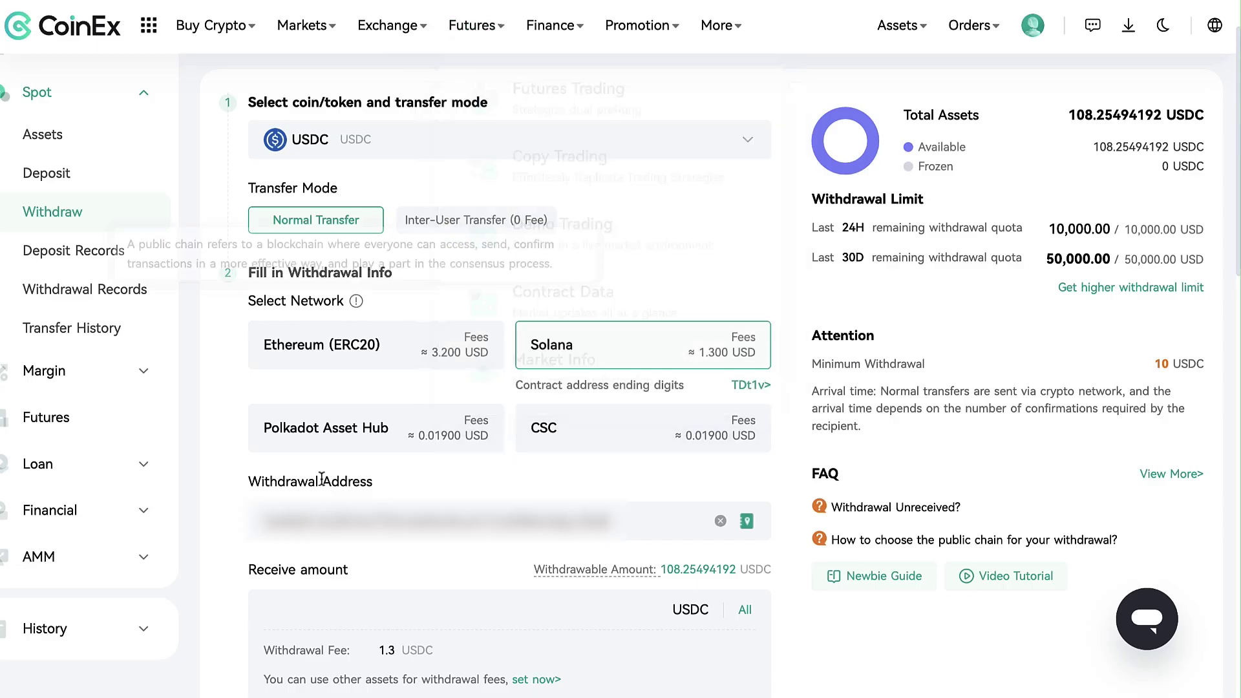
# Enter a receive amount of 50 USDC and submit the Solana withdrawal to Bybit.
pyautogui.click(365, 611)
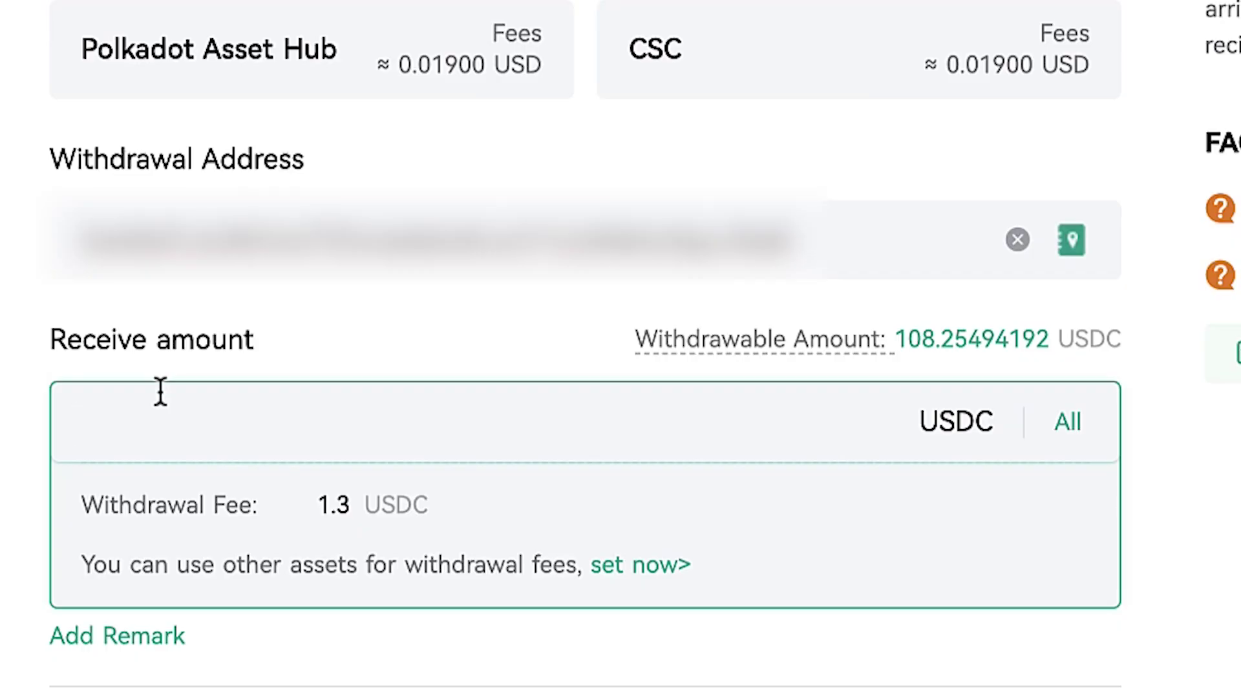
pyautogui.write('50')
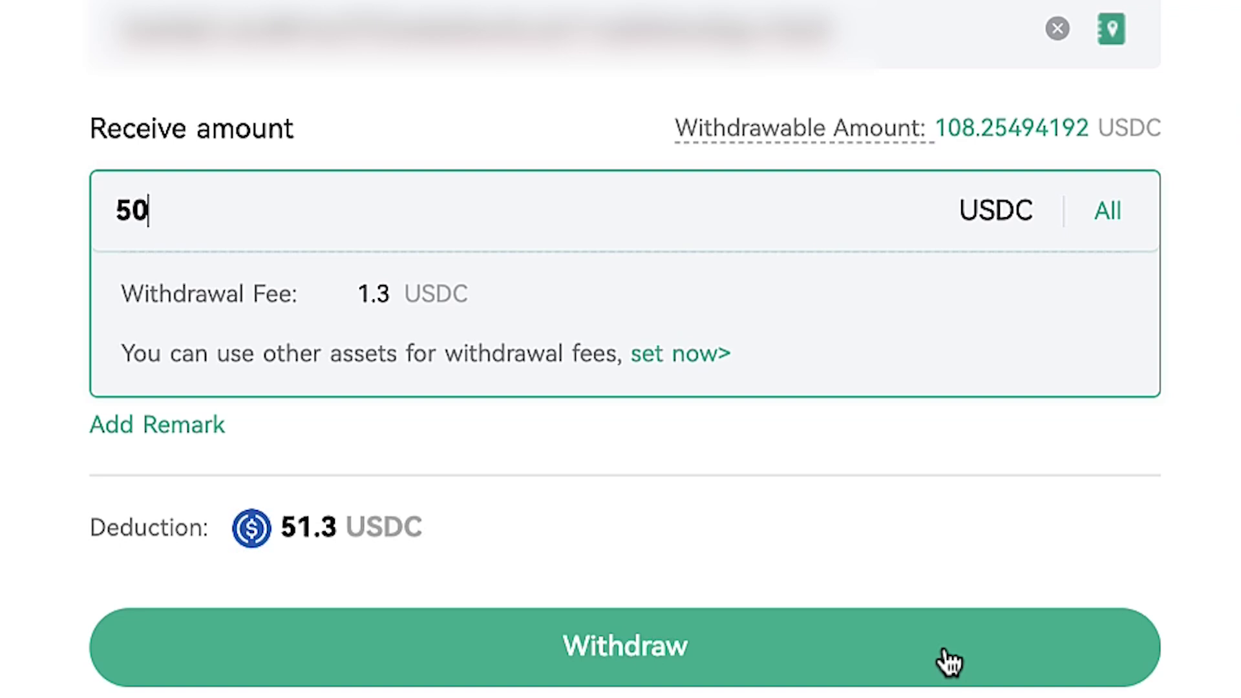
pyautogui.click(946, 651)
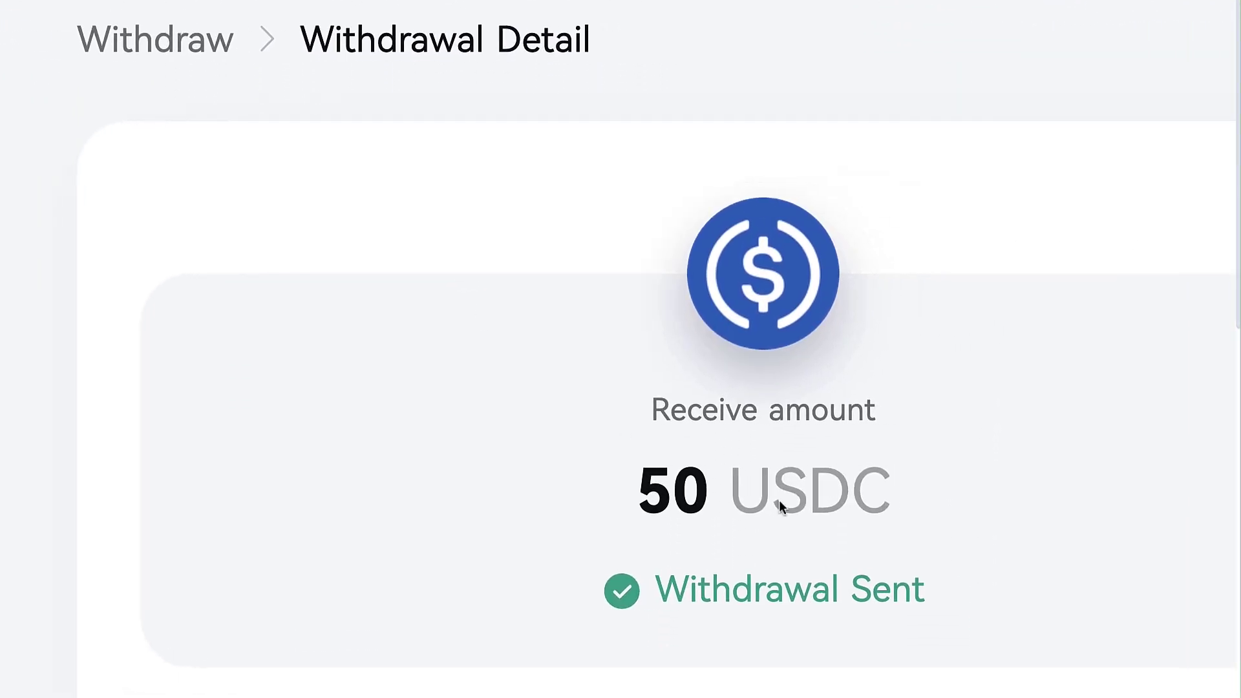
pyautogui.moveTo(987, 591); pyautogui.dragTo(710, 500)
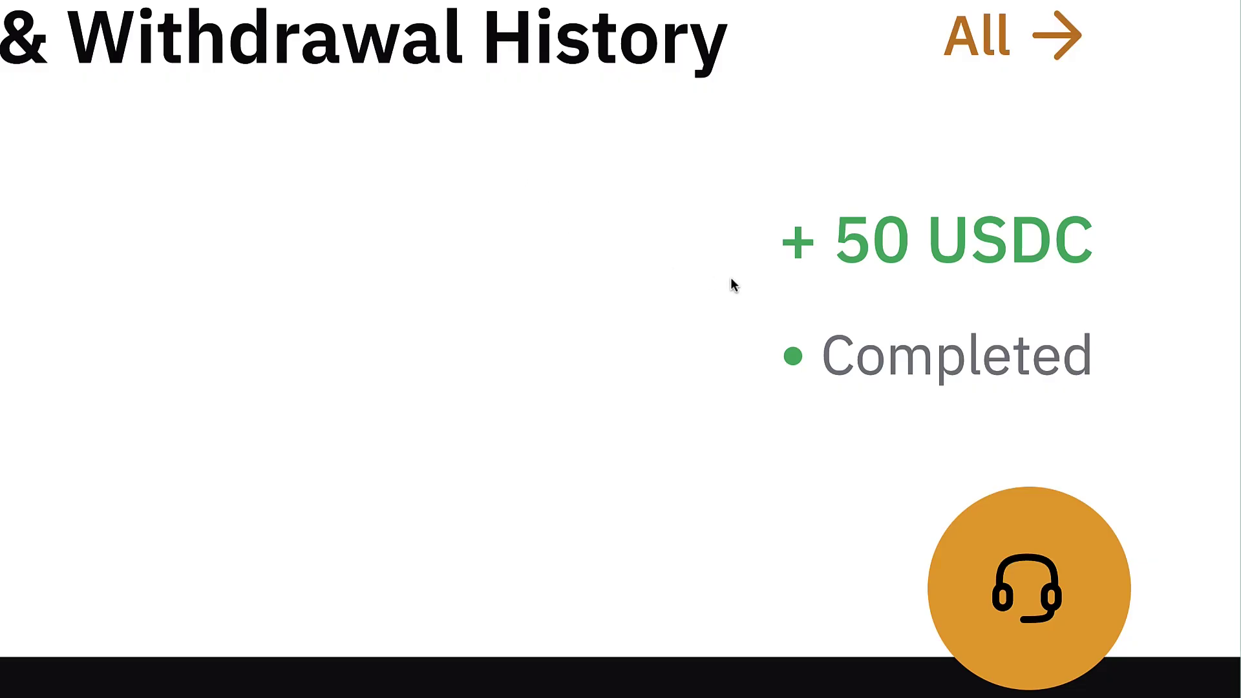
# Scroll Bybit's deposit history to the +50 USDC Completed entry and highlight it.
pyautogui.scroll(-1, 945, 309)
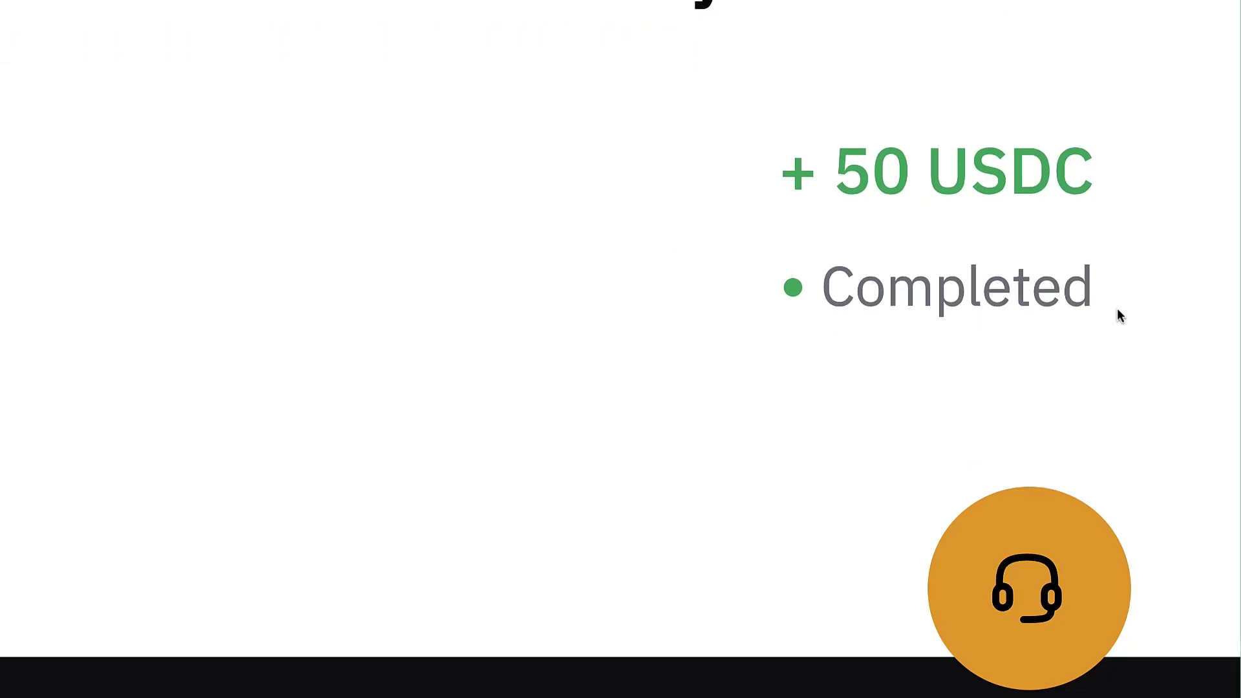
pyautogui.moveTo(1116, 313); pyautogui.dragTo(783, 188)
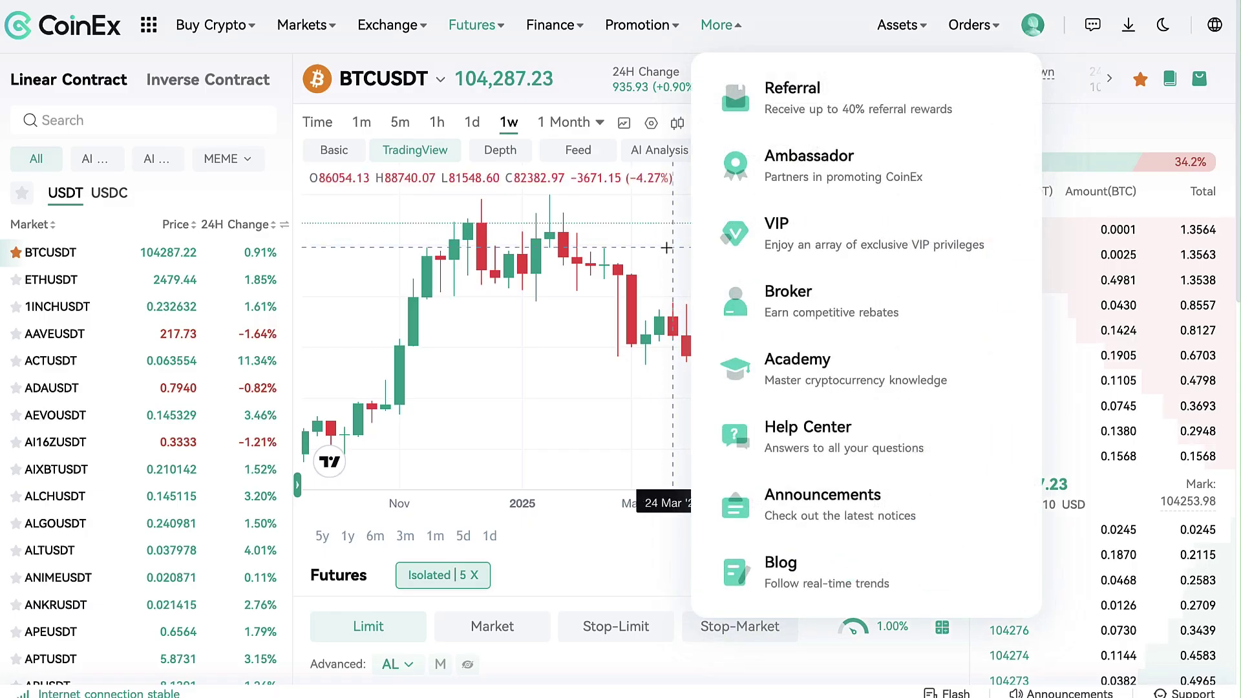
# Pan the BTCUSDT chart and browse the Strategic Trading strategy cards plus the Finance and Promotion menus.
pyautogui.scroll(2, 481, 345)
pyautogui.moveTo(480, 345); pyautogui.dragTo(716, 355)
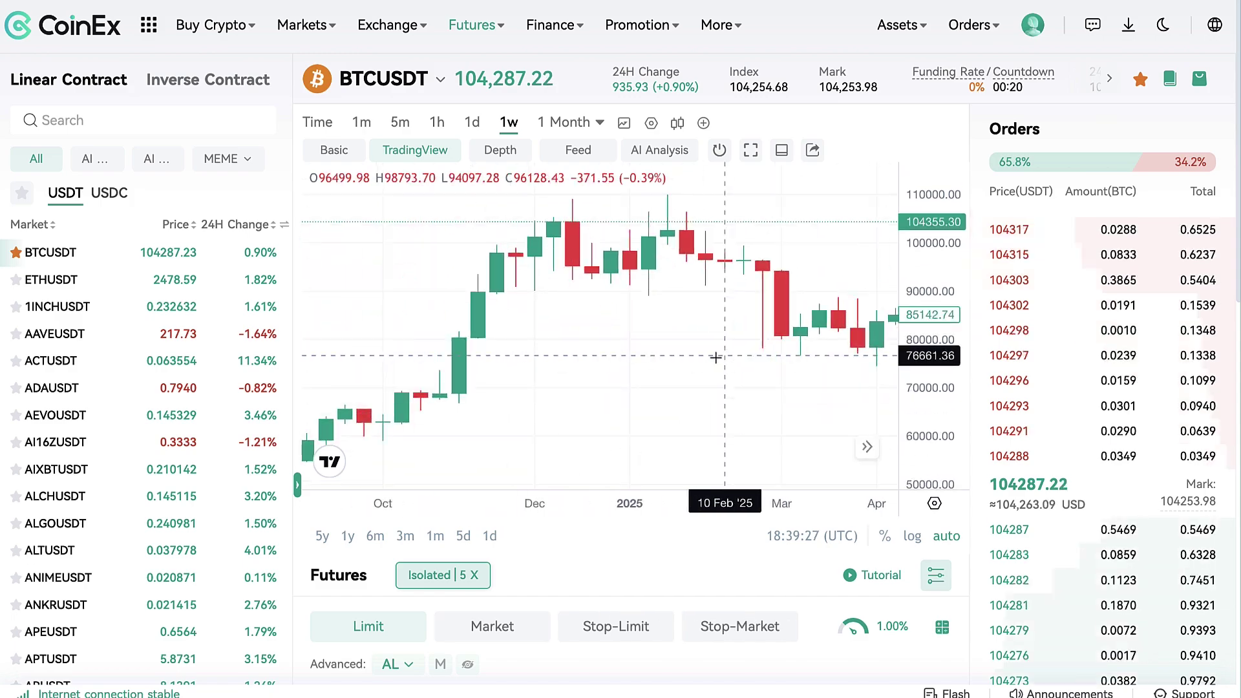
pyautogui.scroll(2, 715, 360)
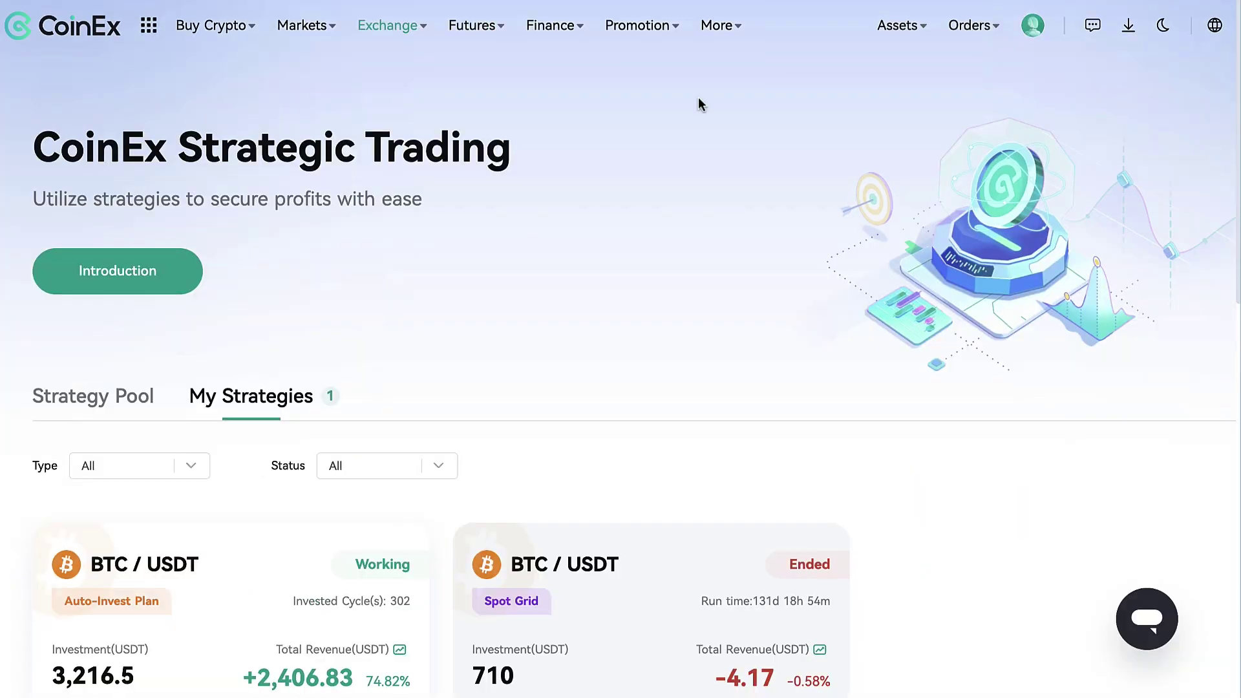
pyautogui.scroll(-6, 421, 358)
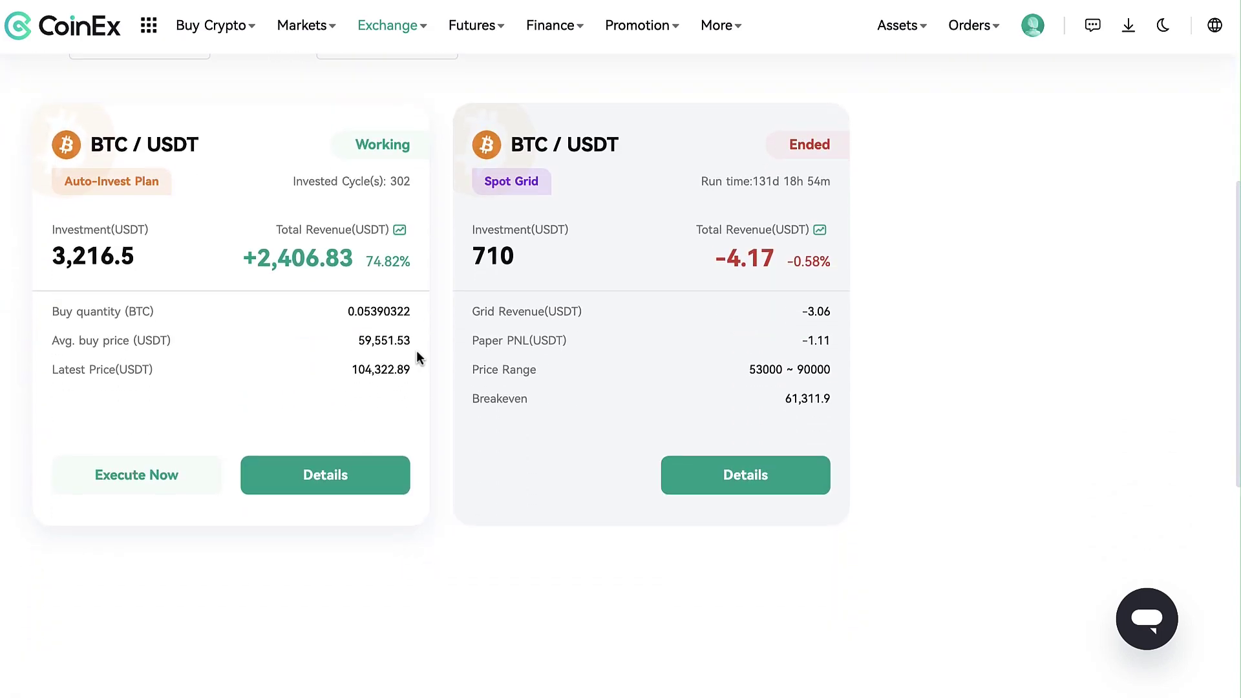
pyautogui.scroll(5, 419, 358)
pyautogui.moveTo(550, 26)
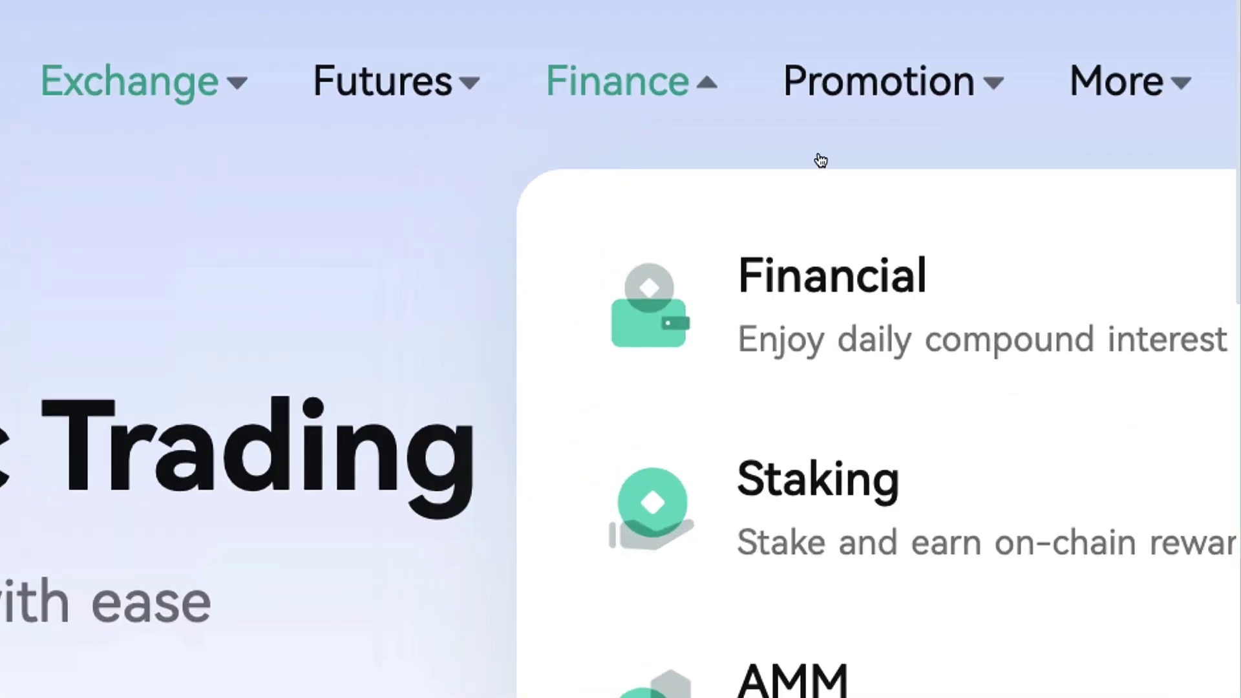
pyautogui.moveTo(905, 94)
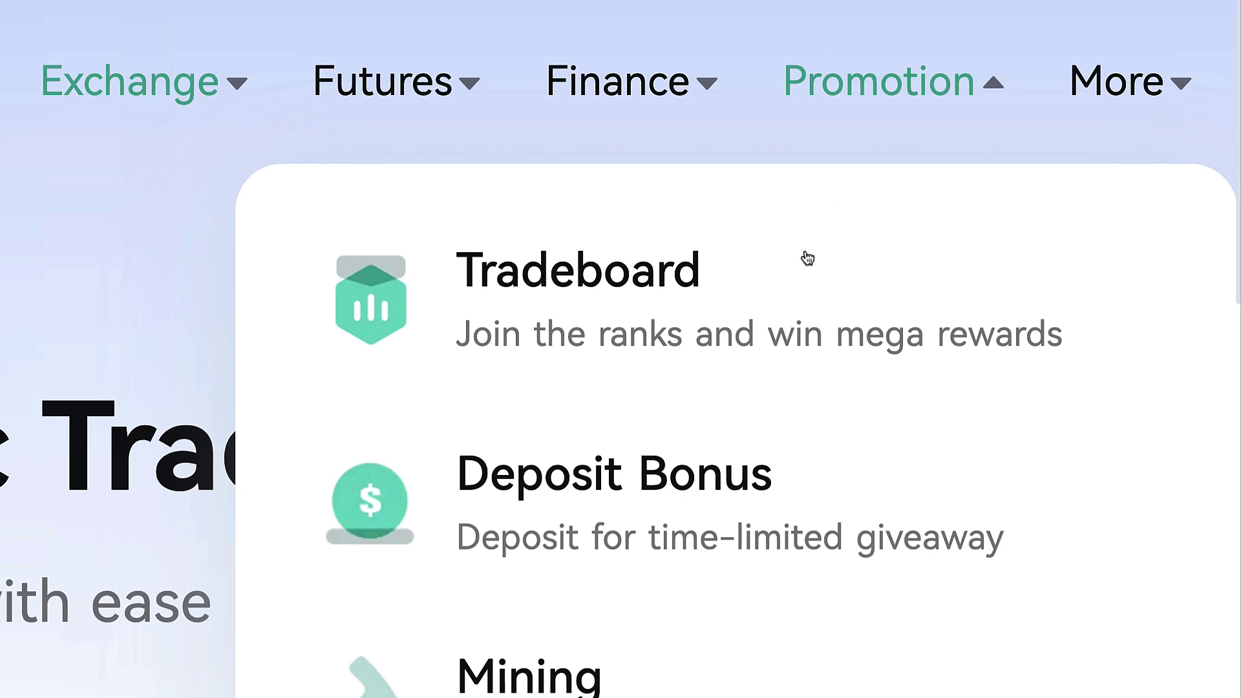
pyautogui.scroll(-2, 712, 400)
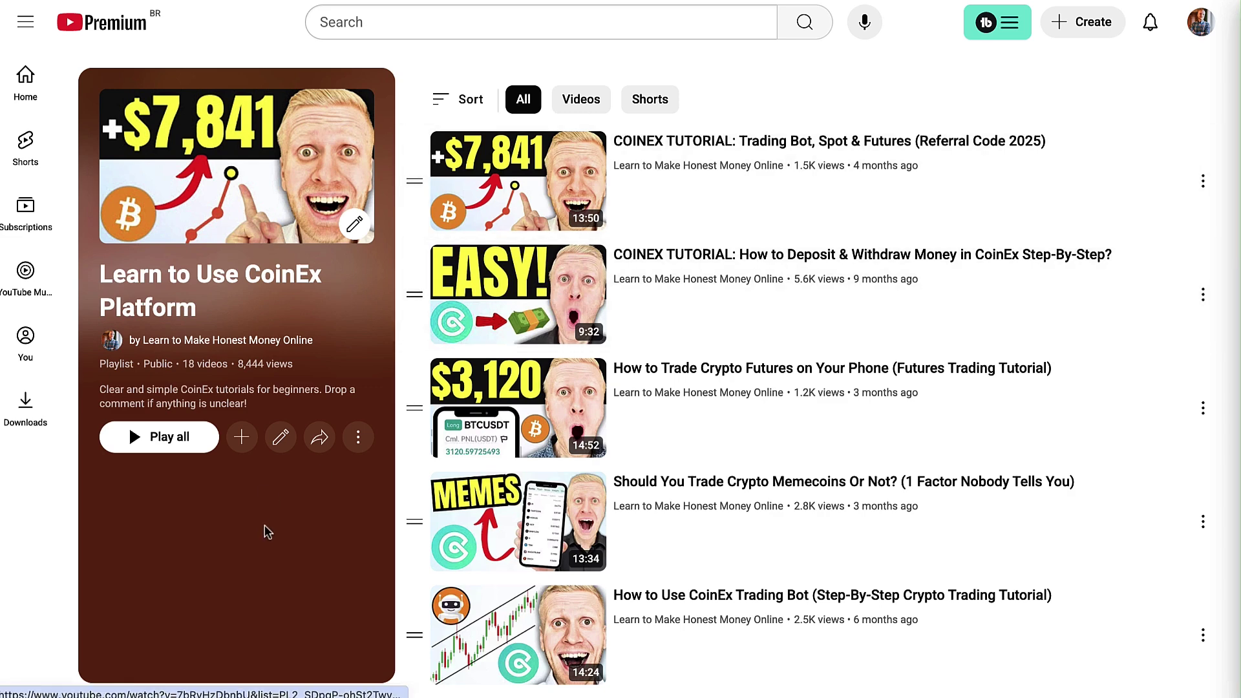
pyautogui.scroll(-2, 531, 497)
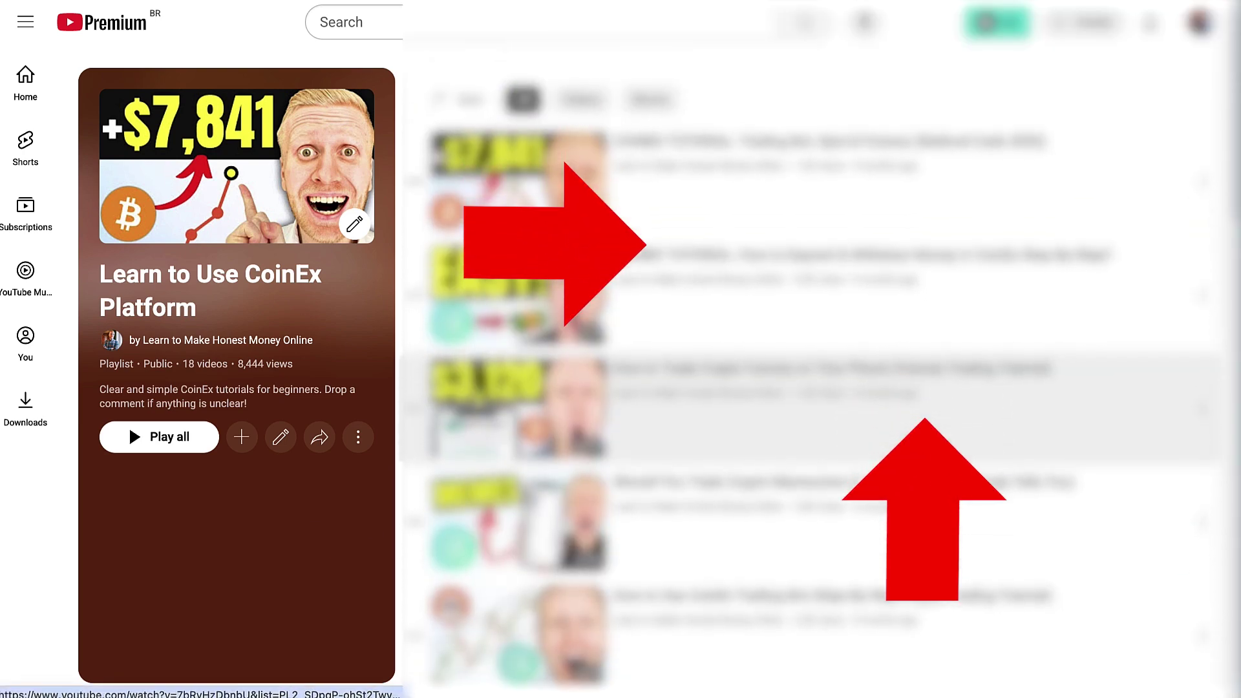